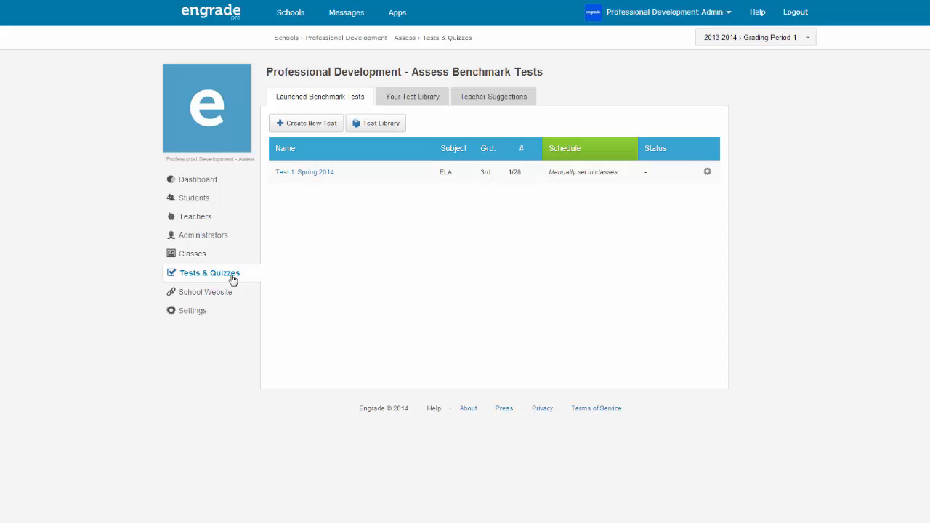
Open Test 1: Spring 2014 from the test library and start a new Multiple Choice question
left_click(406, 101)
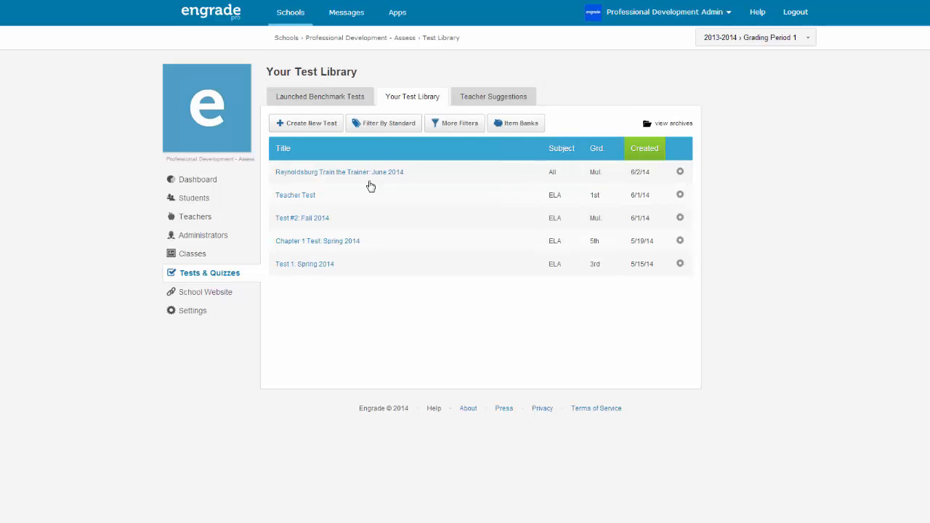
left_click(323, 263)
left_click(304, 108)
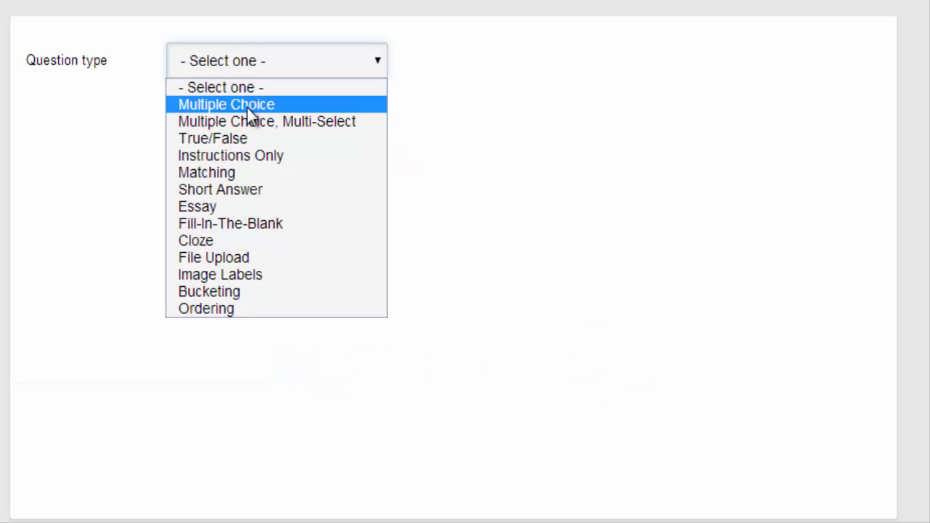
left_click(247, 107)
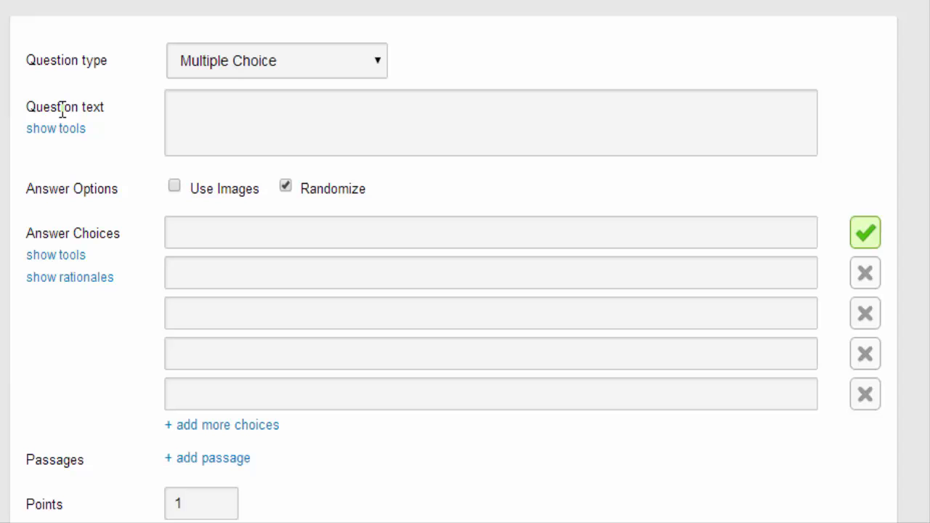
Show the question text tools and upload the texas capital star picture to the Image Manager
left_click(56, 129)
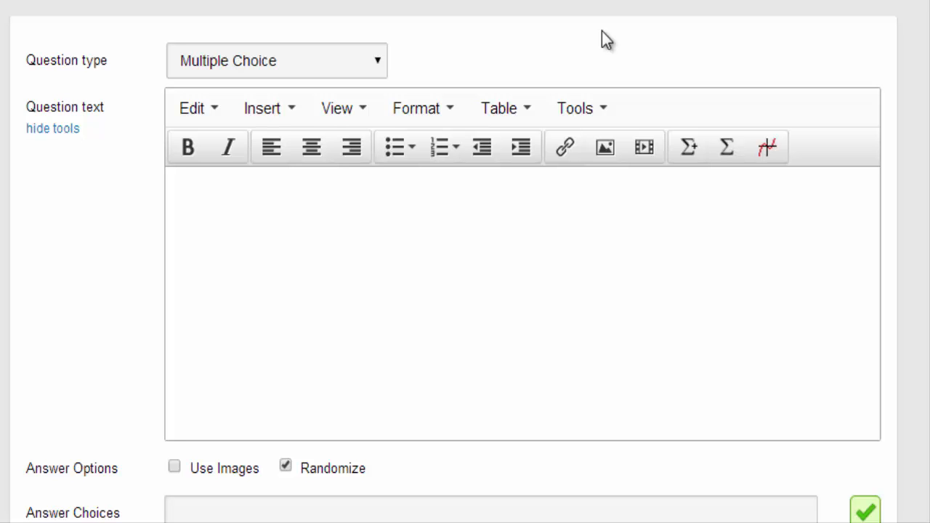
left_click(605, 146)
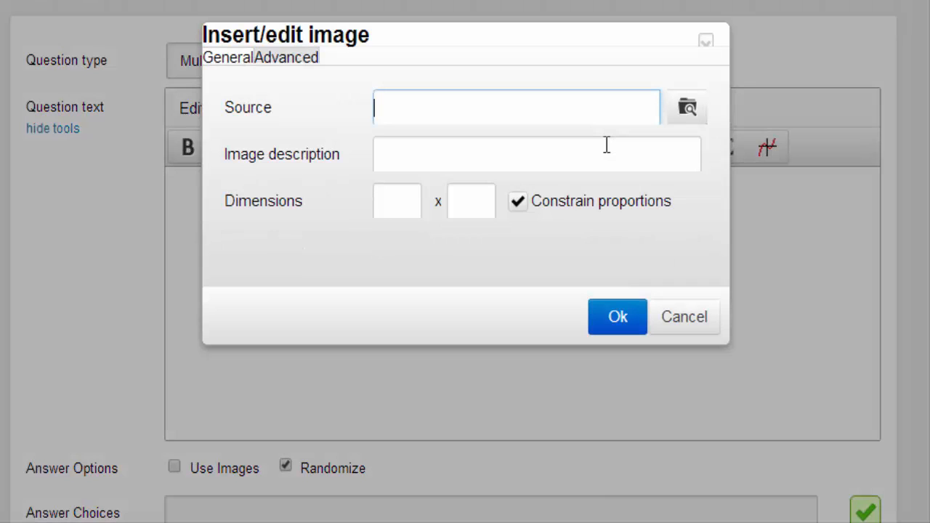
left_click(687, 109)
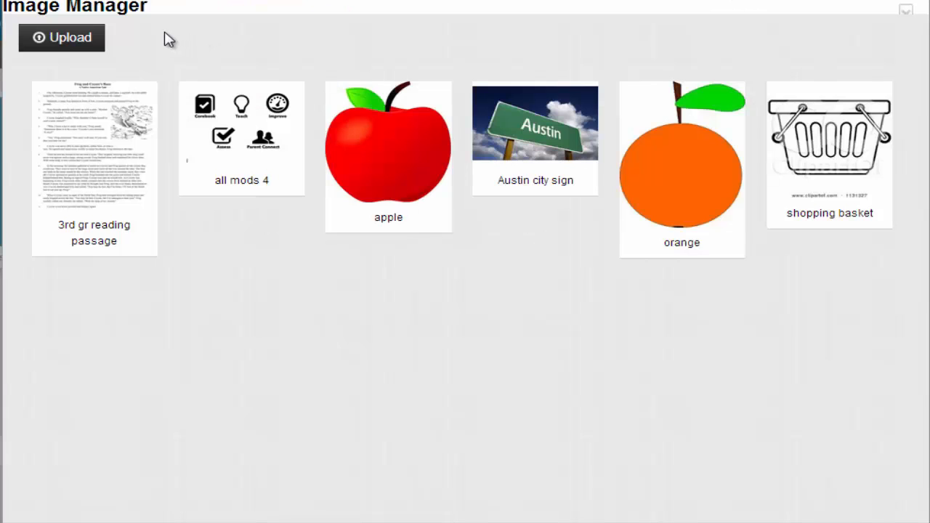
left_click(93, 40)
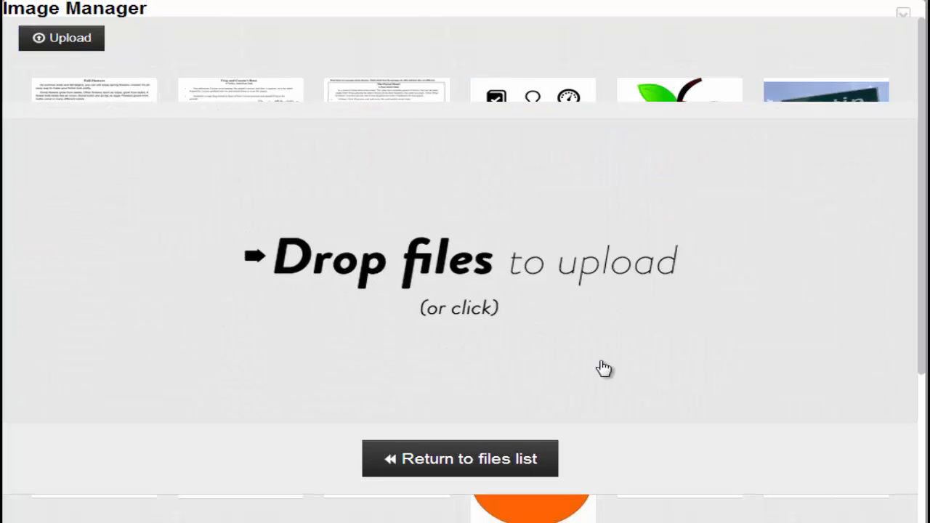
left_click(574, 274)
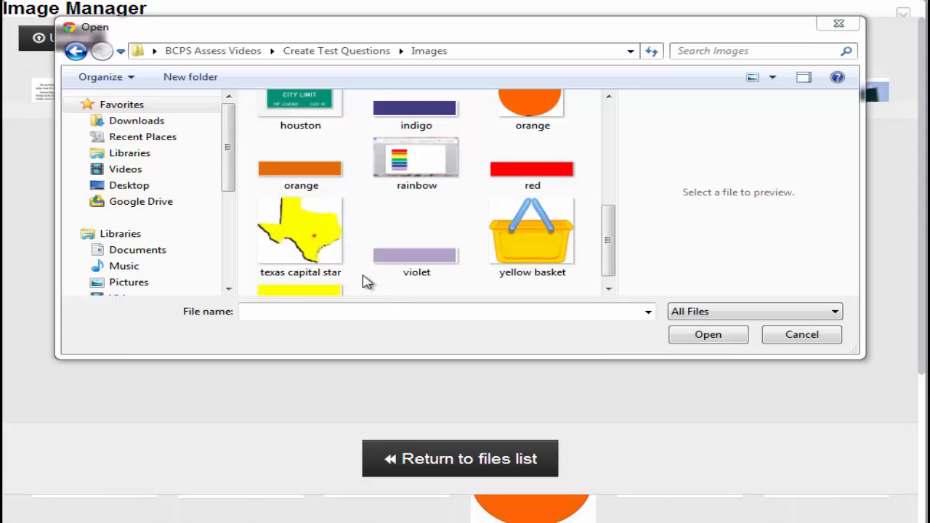
left_click(320, 244)
left_click(699, 333)
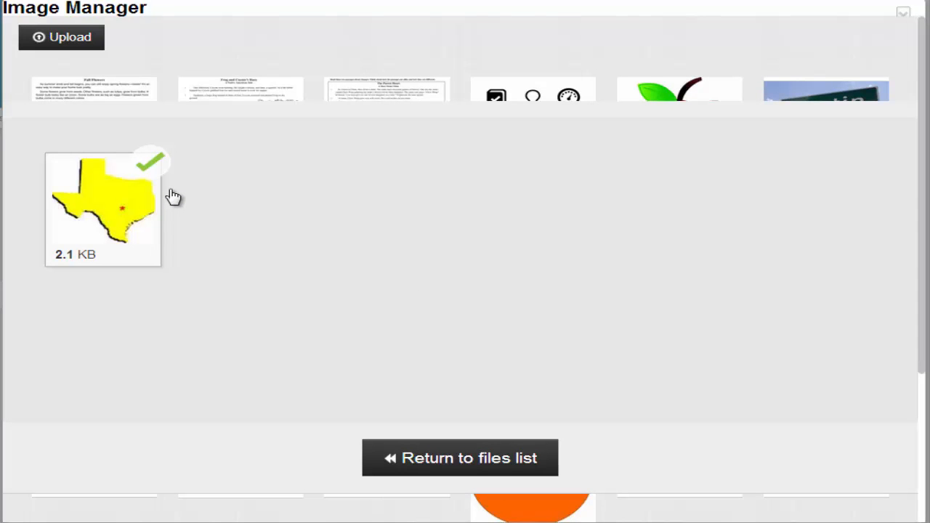
Insert the texas capital star image into the question text and center it
left_click(462, 462)
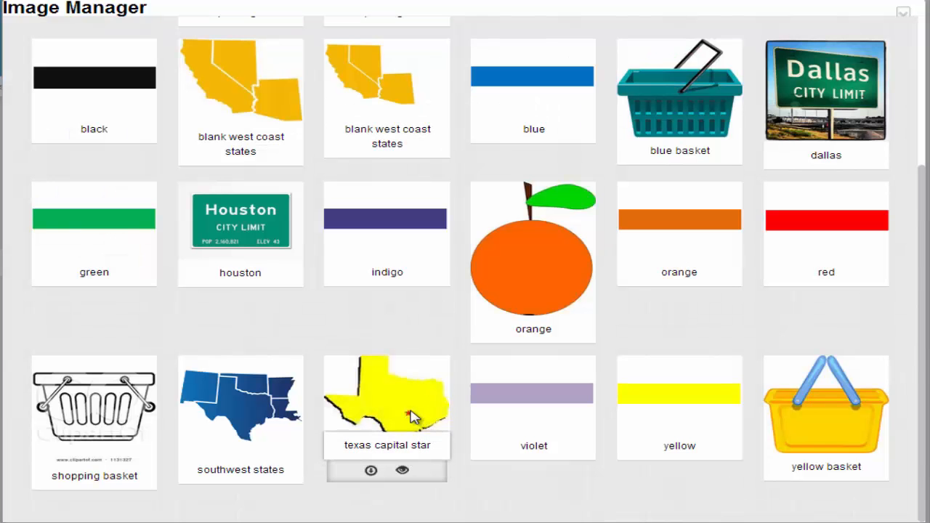
left_click(411, 417)
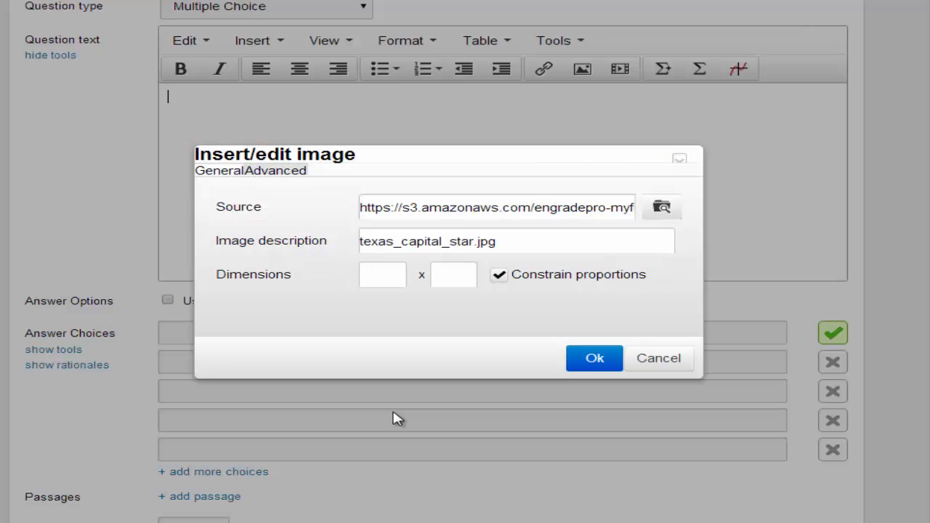
left_click(585, 372)
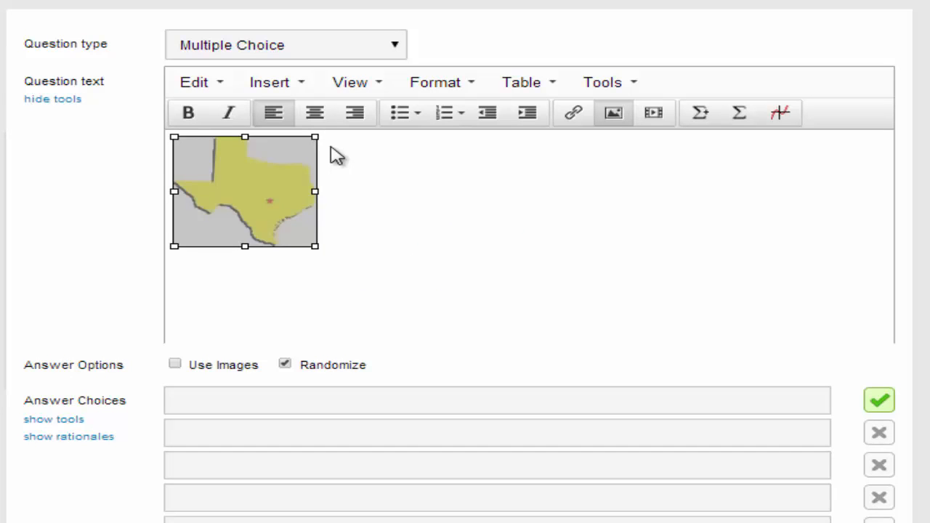
left_click(316, 115)
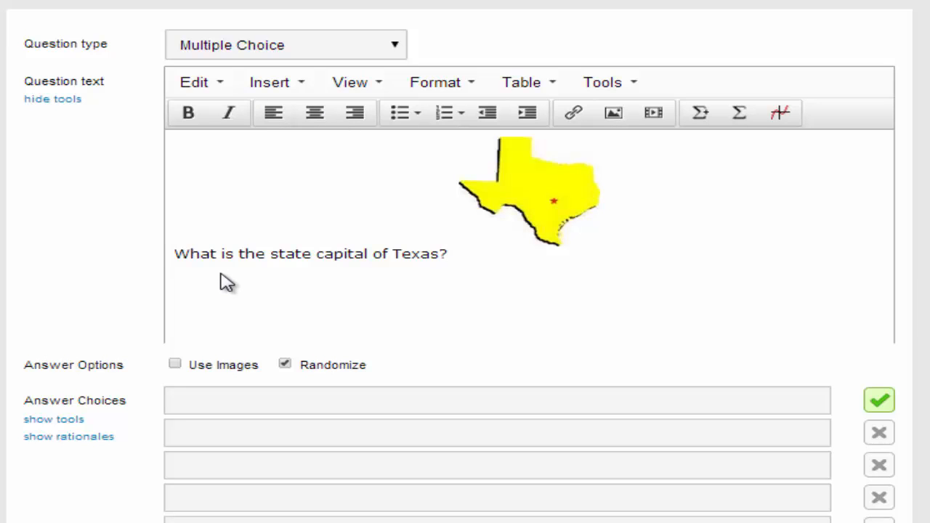
Make the question text "What is the state capital of Texas?" bold
left_click_drag(175, 254, 473, 261)
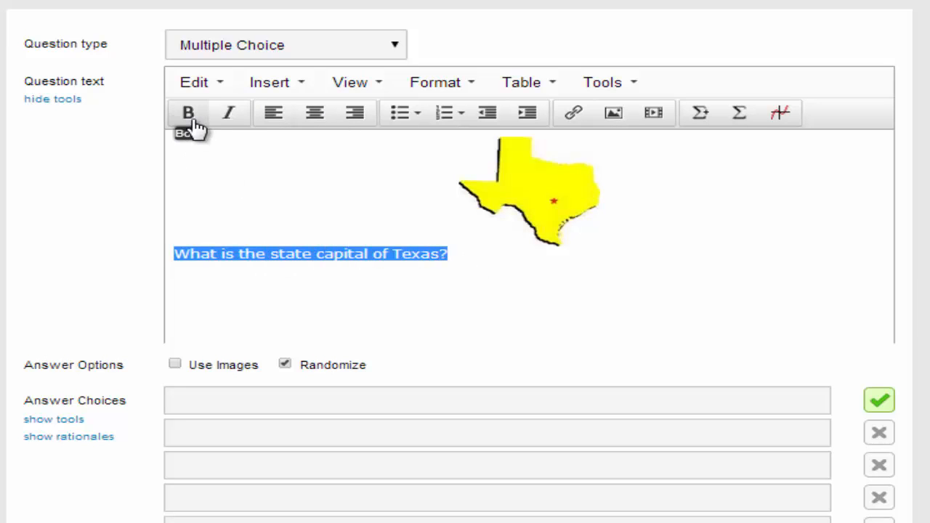
left_click(192, 122)
left_click(469, 260)
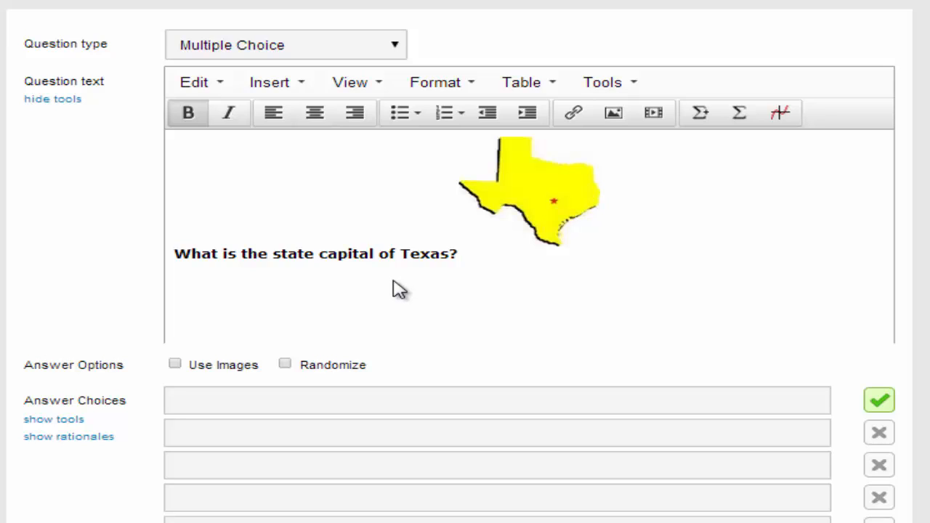
Switch the answer choices to images and upload austin.jpg as the first choice
left_click(175, 364)
scroll(311, 280, "down", 4)
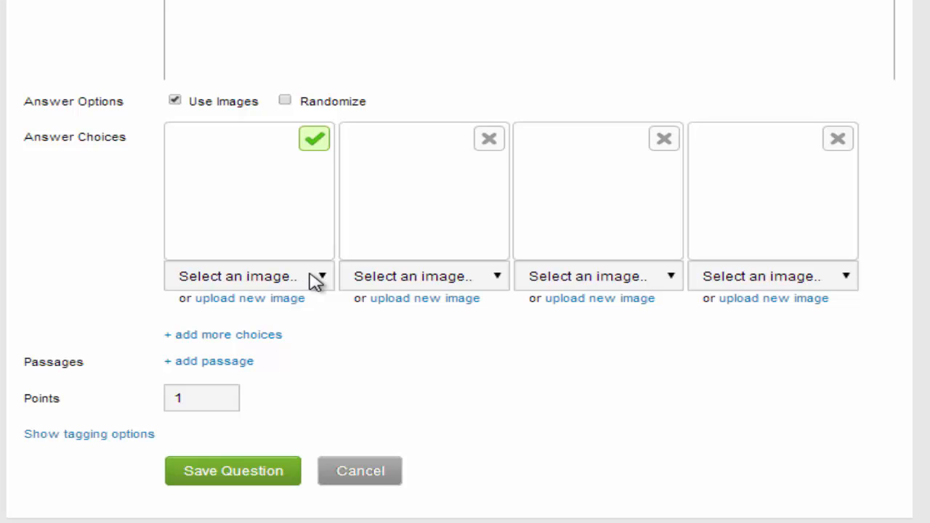
left_click(315, 281)
left_click(315, 281)
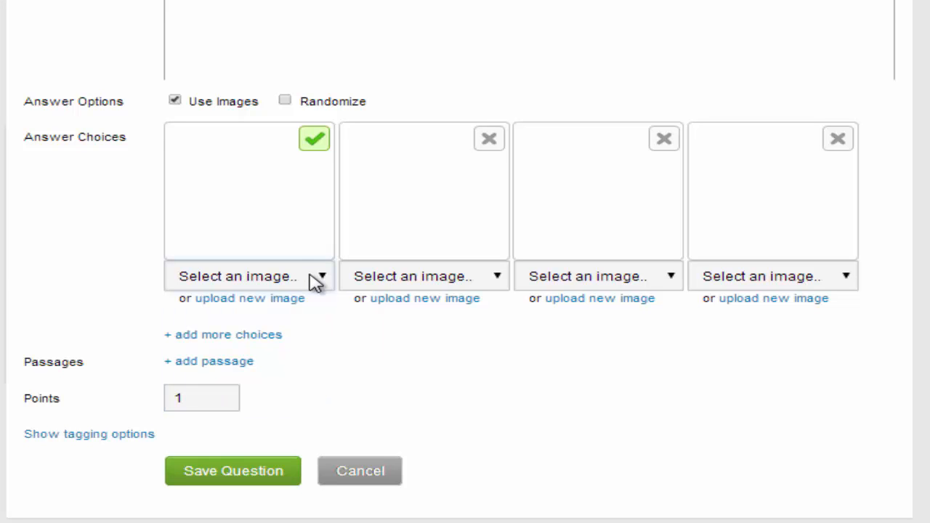
left_click(268, 300)
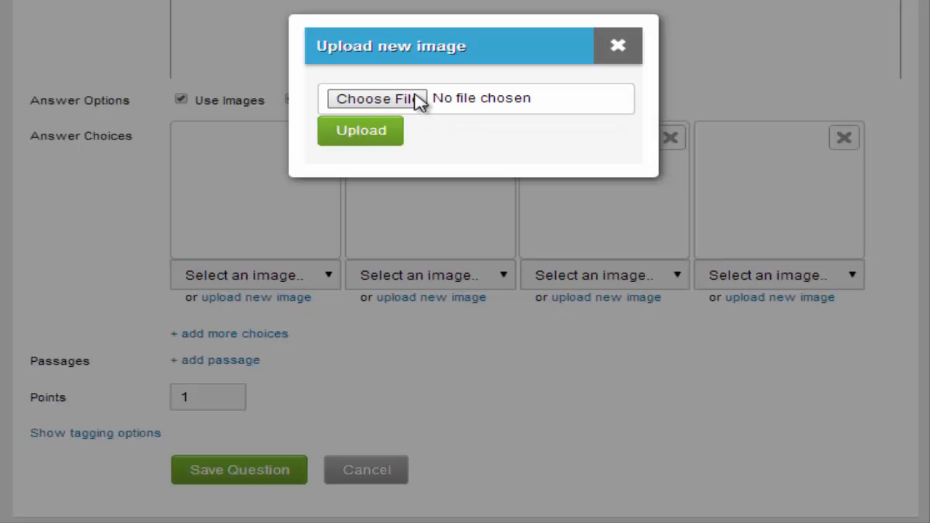
left_click(420, 102)
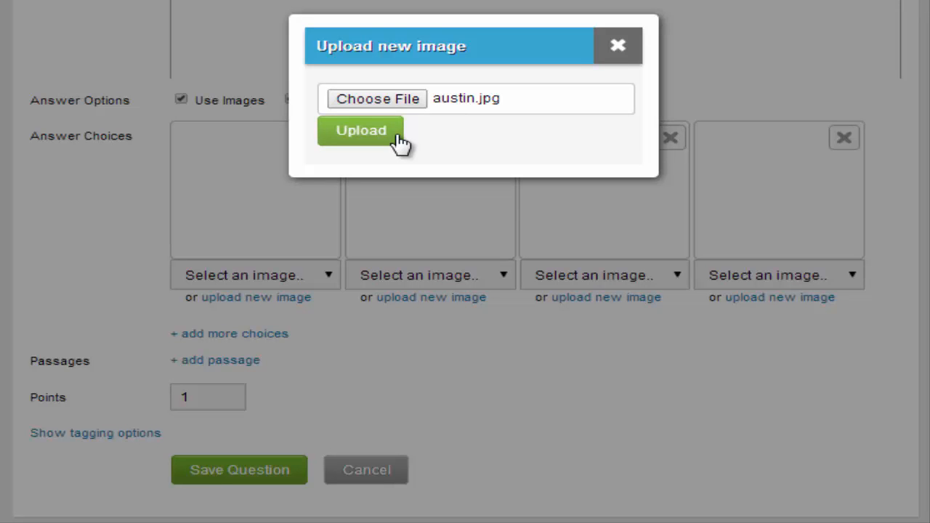
left_click(361, 131)
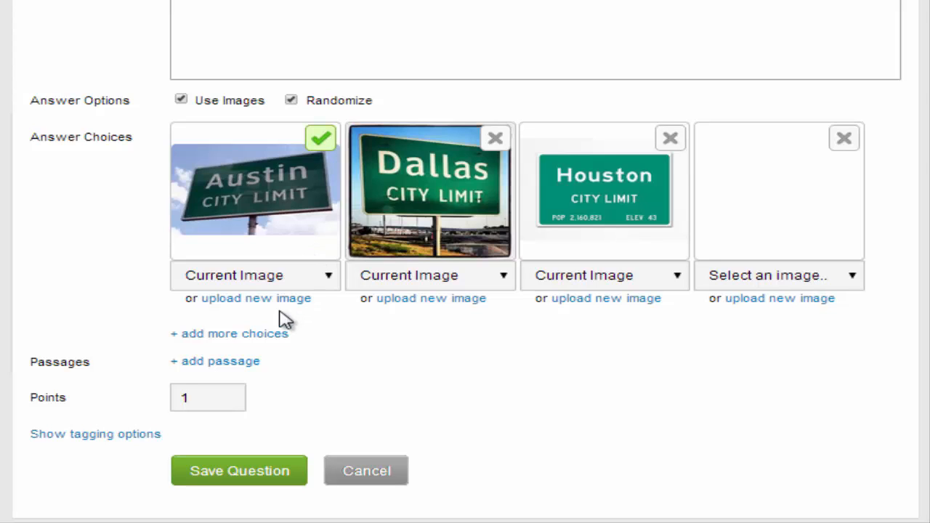
Add more image answer choices to the Texas capital question
left_click(277, 335)
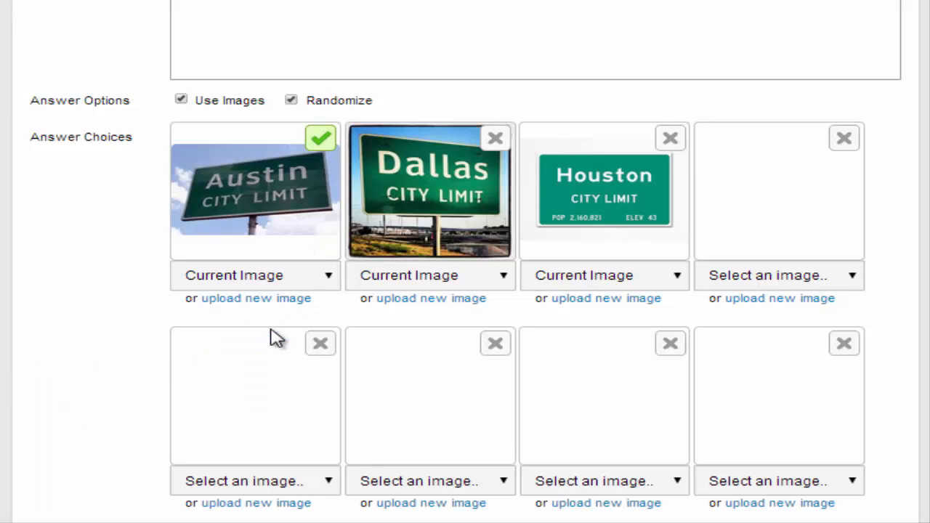
scroll(277, 338, "down", 3)
scroll(405, 379, "up", 5)
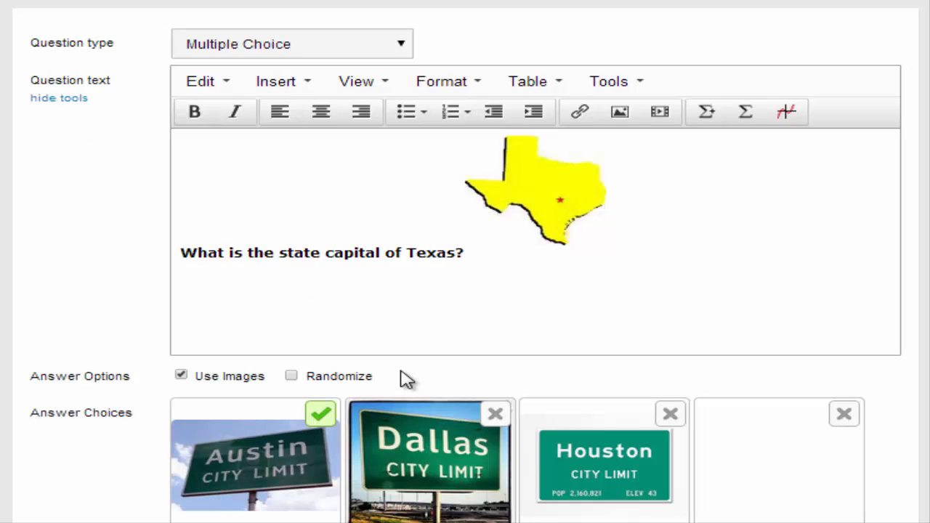
Turn on Randomize for the image answer choices and show the question's tagging options
left_click(292, 377)
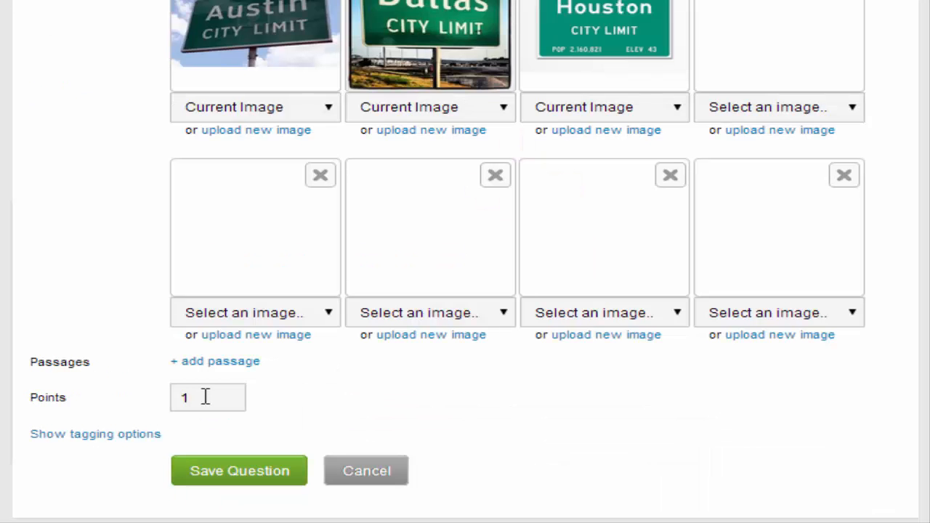
left_click(88, 434)
scroll(83, 452, "down", 3)
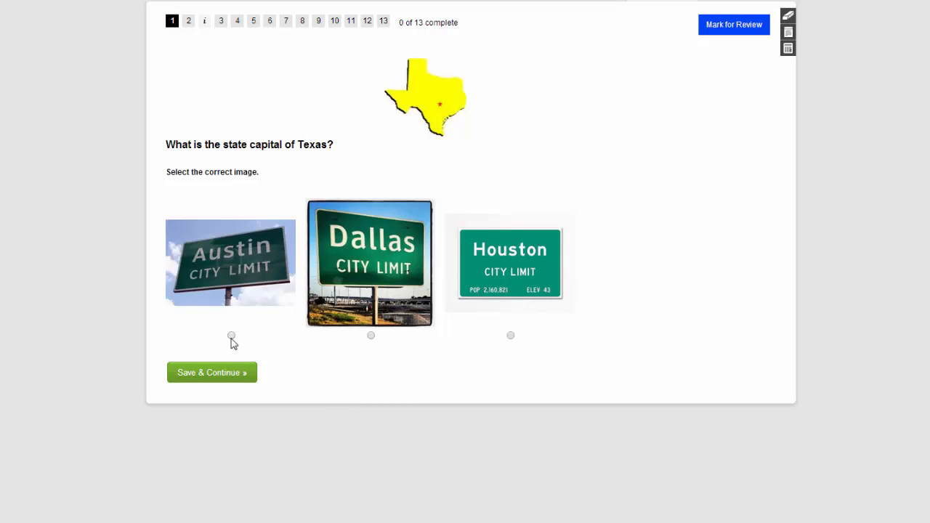
Answer the Texas capital question in the student view with the Austin image and save the answer
left_click(231, 336)
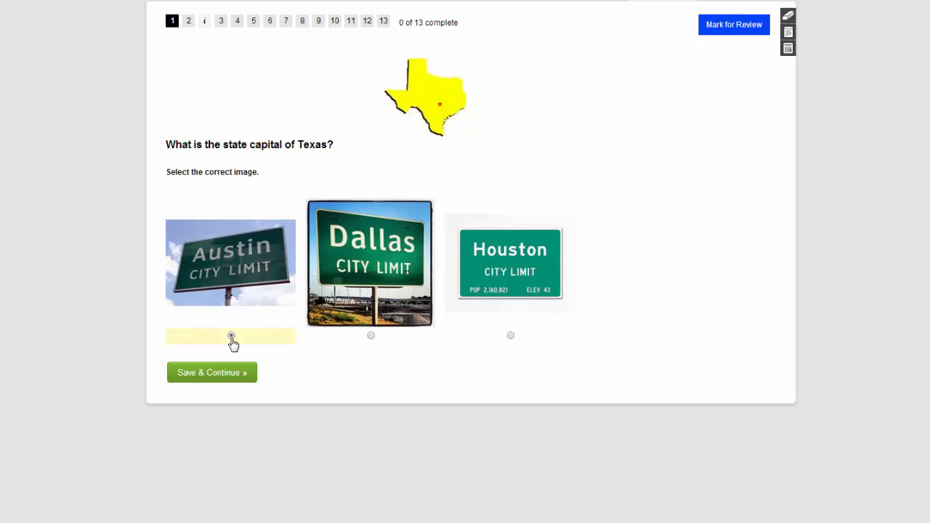
left_click(224, 373)
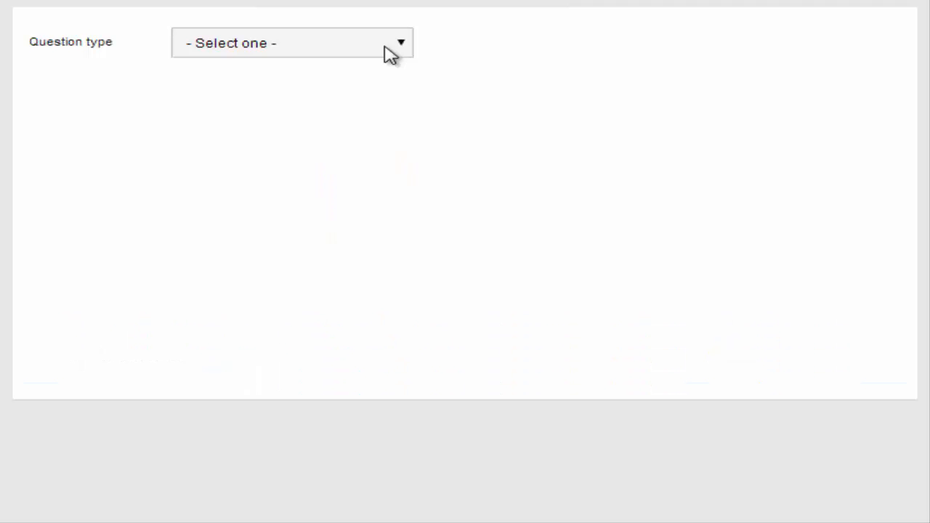
Start a Multiple Choice, Multi-Select question with the question text tools shown and randomized answer choices
left_click(387, 52)
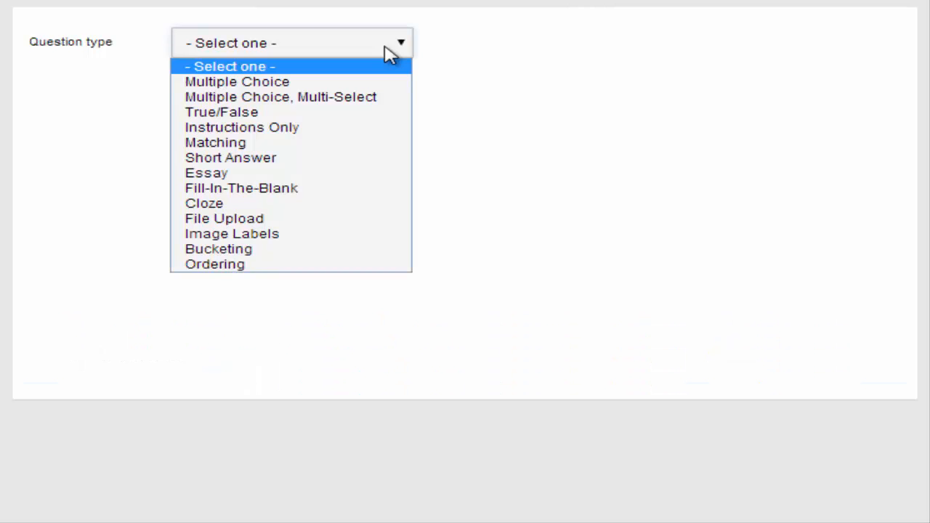
left_click(376, 97)
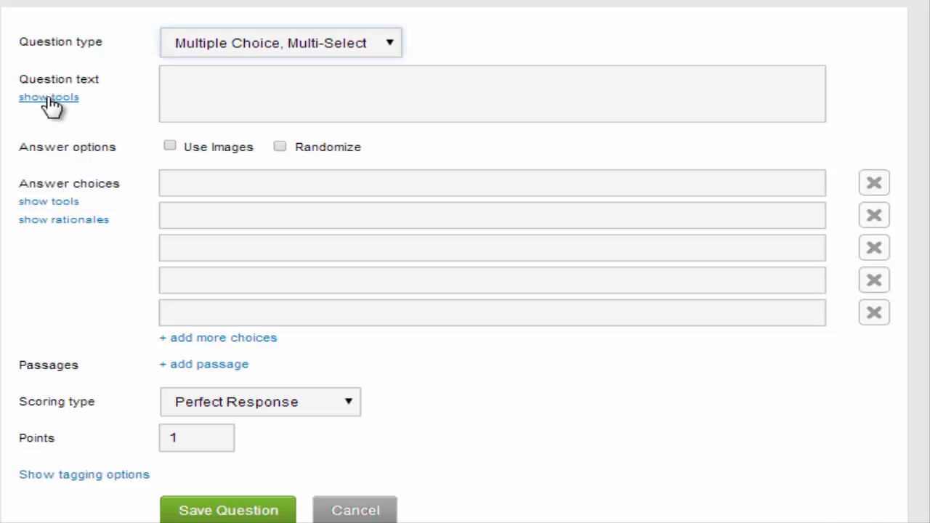
left_click(51, 104)
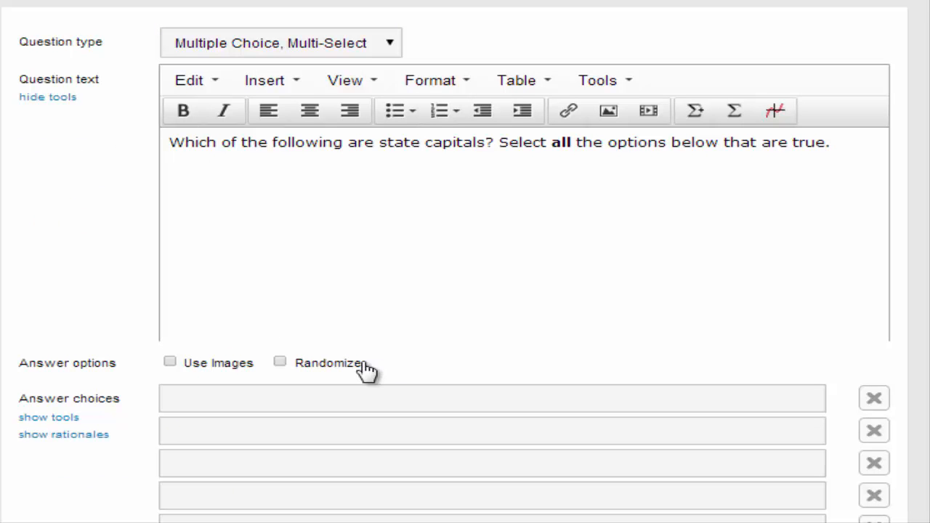
left_click(279, 363)
Enter "Napa, California" as the first answer choice and mark Annapolis, Maryland and Concord, New Hampshire as correct
left_click(244, 392)
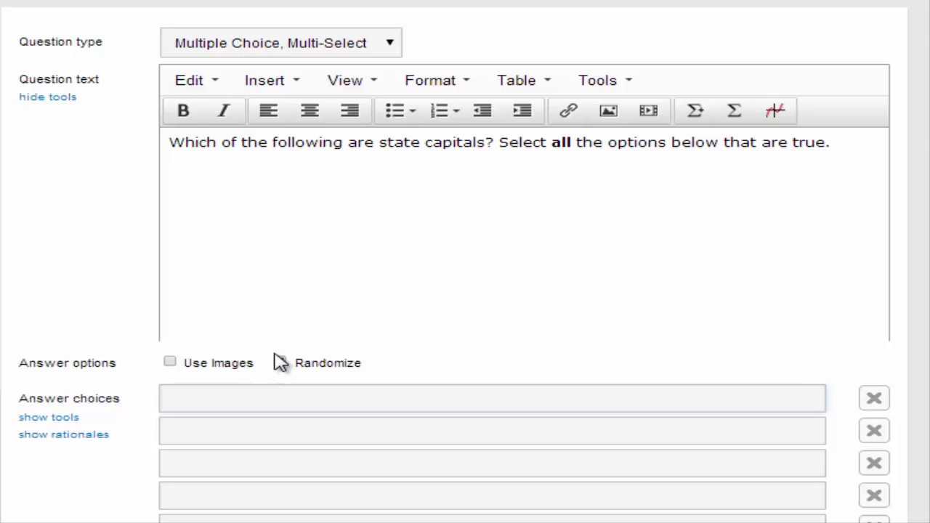
type("Napa, California")
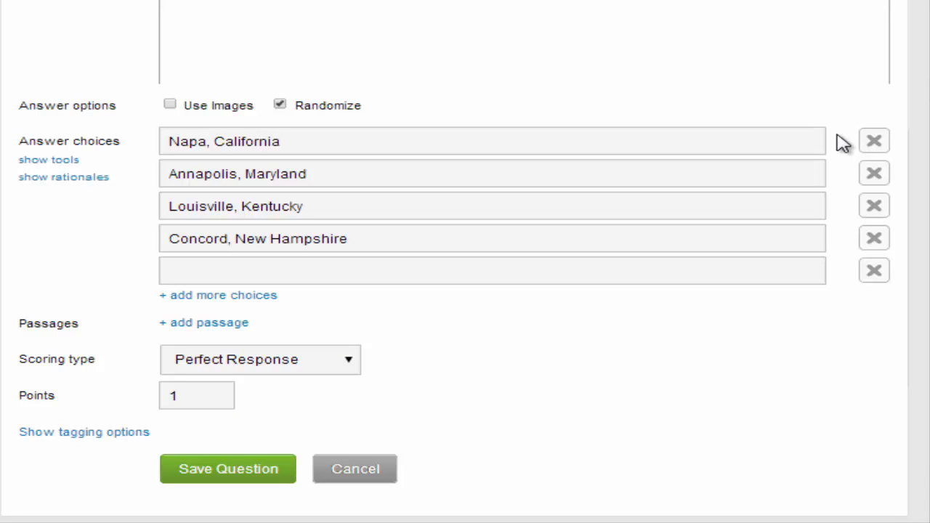
left_click(871, 178)
left_click(870, 246)
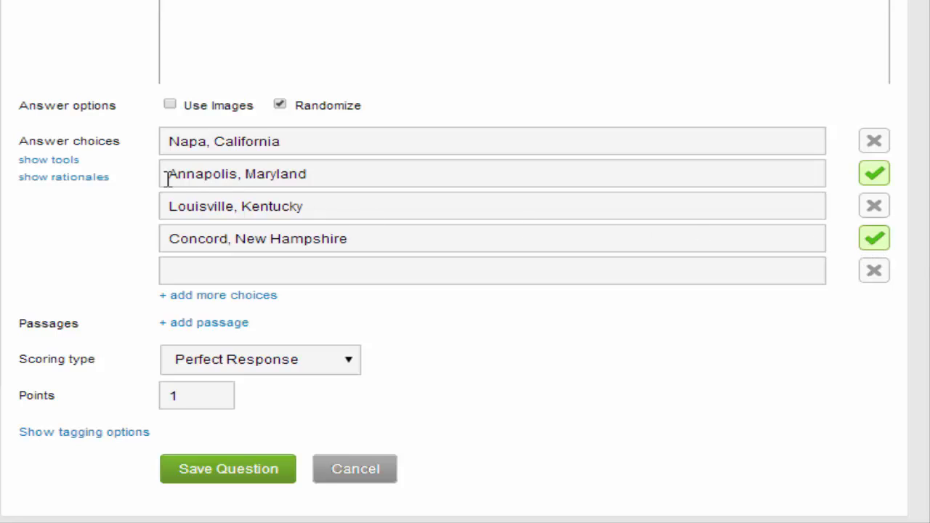
Show the answer rationale fields and save the multi-select question with its scoring type set to Additive with Negation
left_click(93, 178)
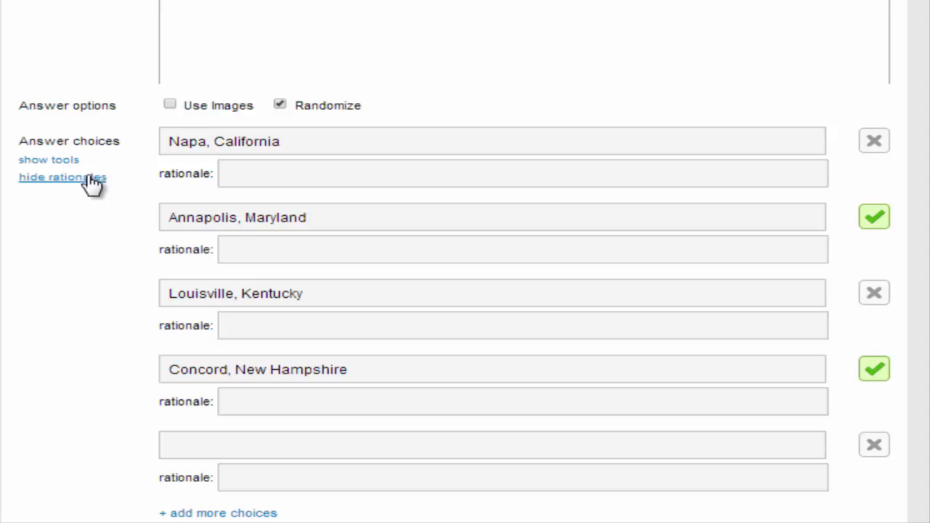
scroll(93, 94, "down", 3)
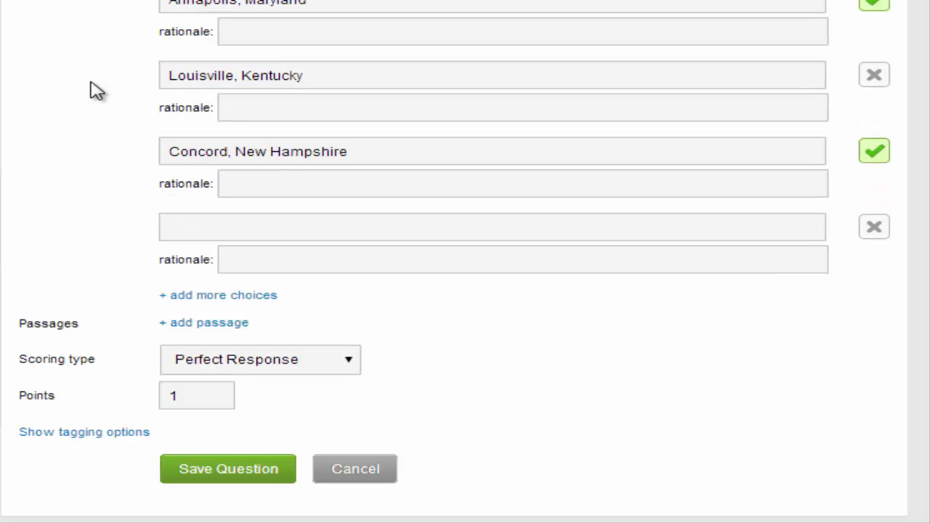
left_click(346, 364)
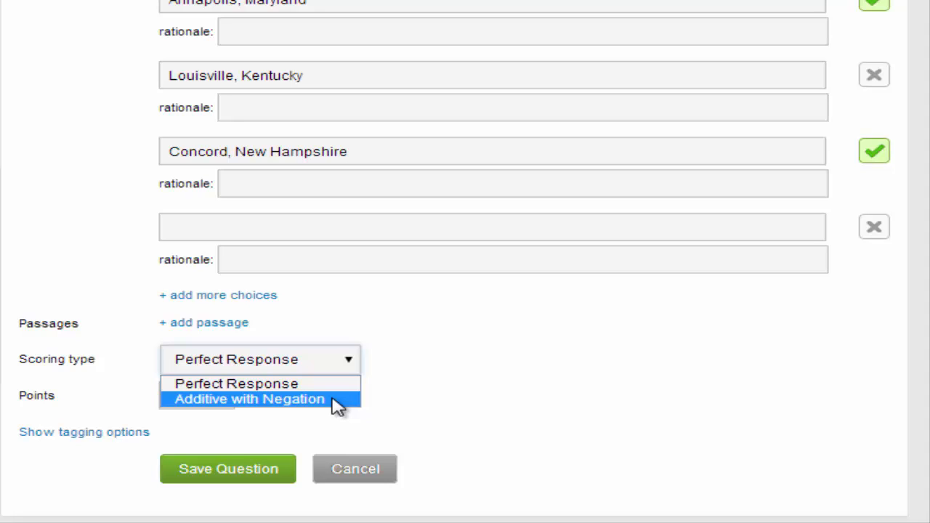
left_click(336, 402)
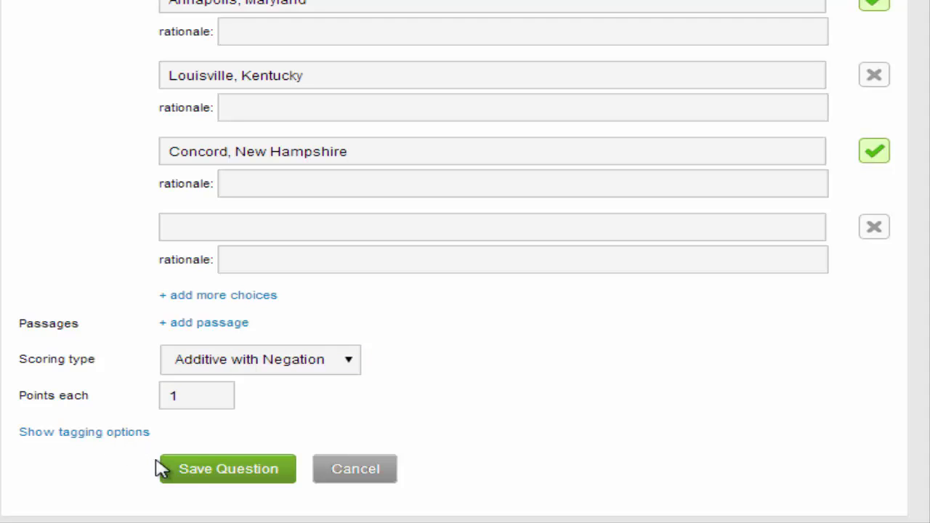
left_click(191, 470)
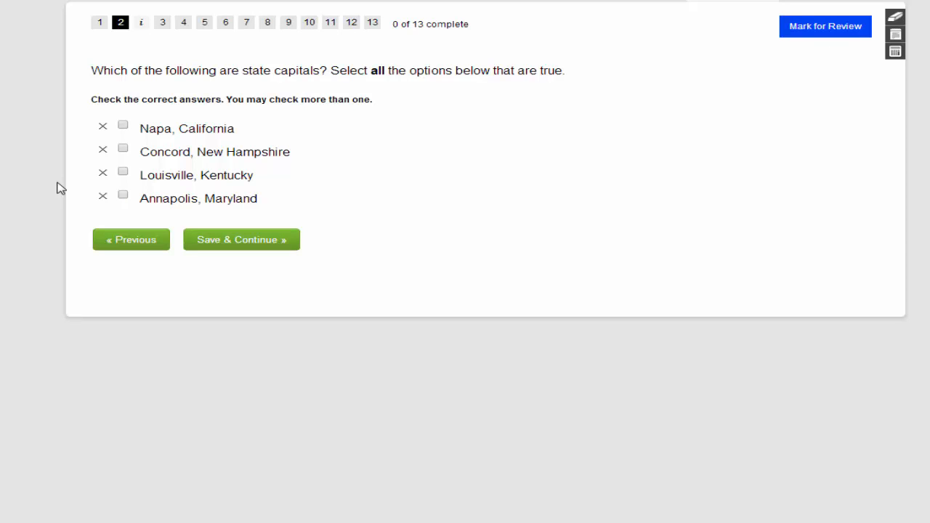
Select Concord, New Hampshire and Annapolis, Maryland as the answers to the state capitals question in the student view
left_click(123, 150)
left_click(123, 195)
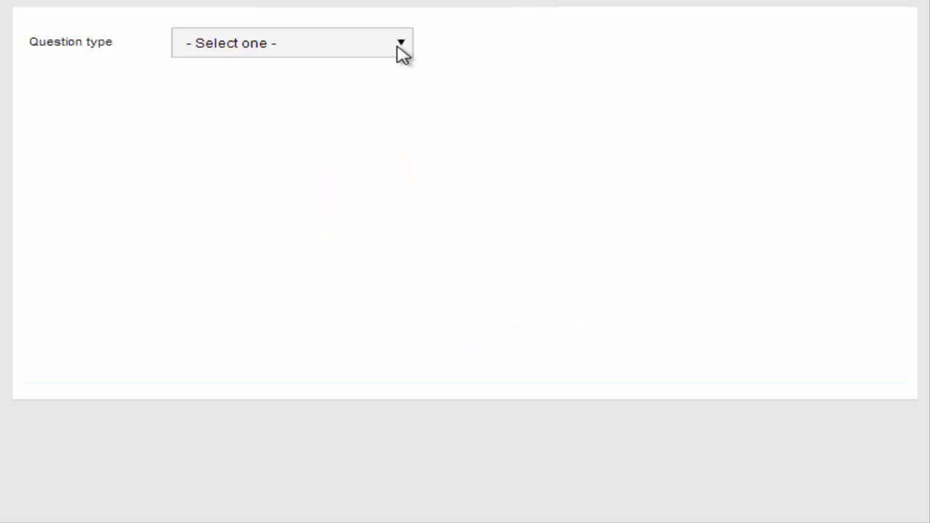
Start a True/False question with the text tools shown and enter "The name of the author normally appears on the cover of a book."
left_click(401, 45)
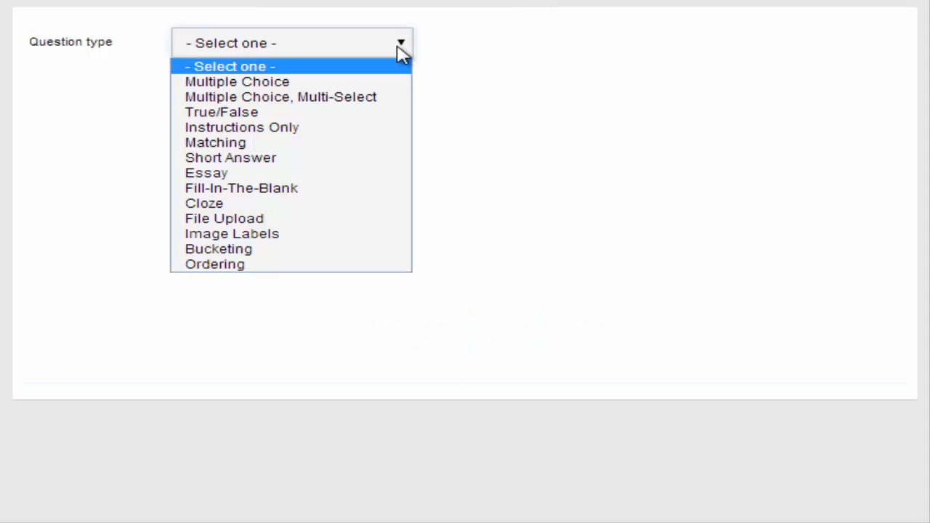
left_click(396, 113)
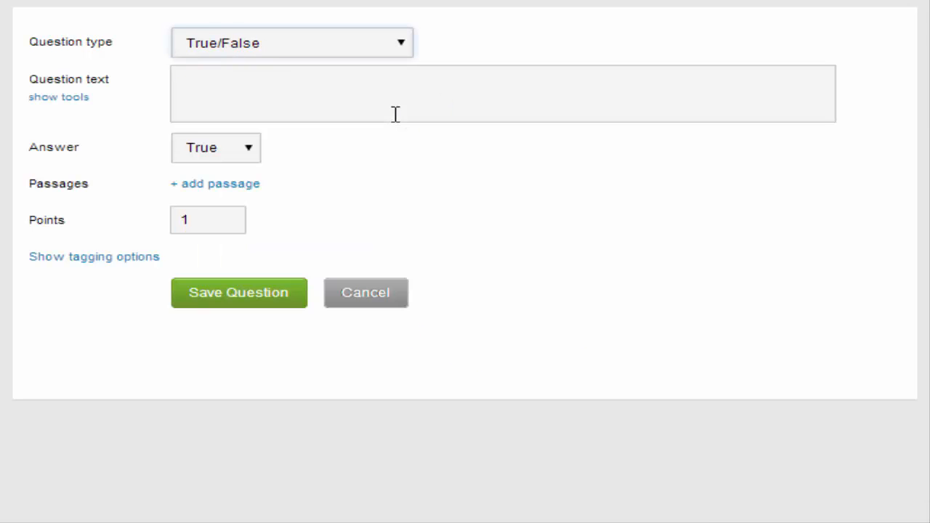
left_click(80, 100)
left_click(211, 145)
type("The name of the author normally appears on the cover of a book.")
Set the True/False question's correct answer to True and choose True for it in the student view
left_click(236, 363)
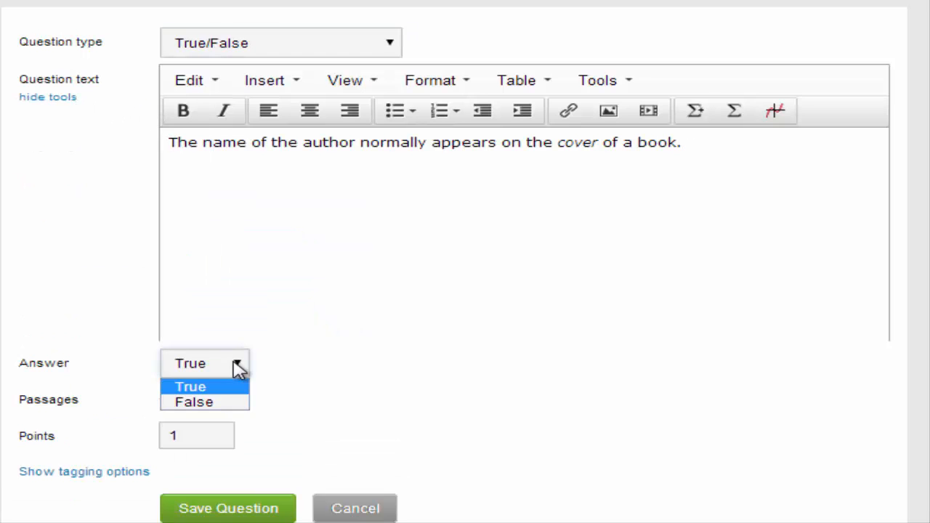
left_click(234, 389)
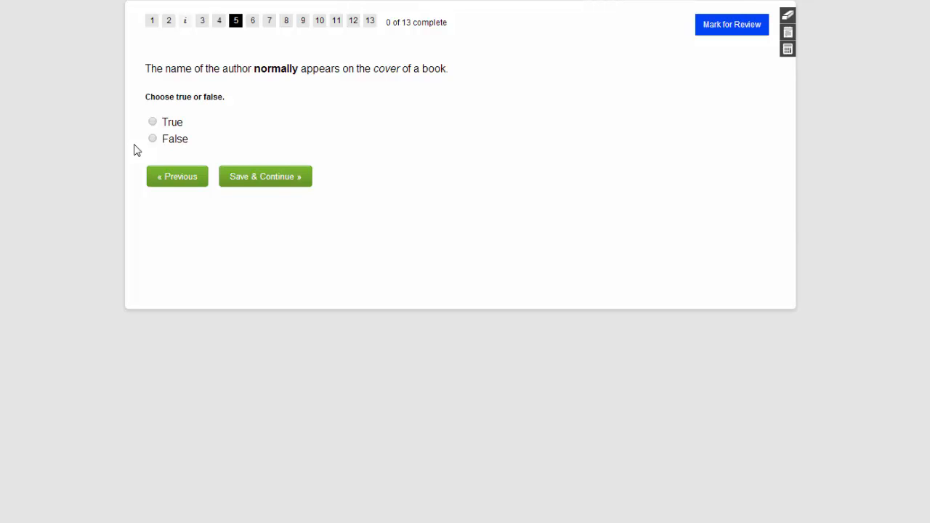
left_click(153, 122)
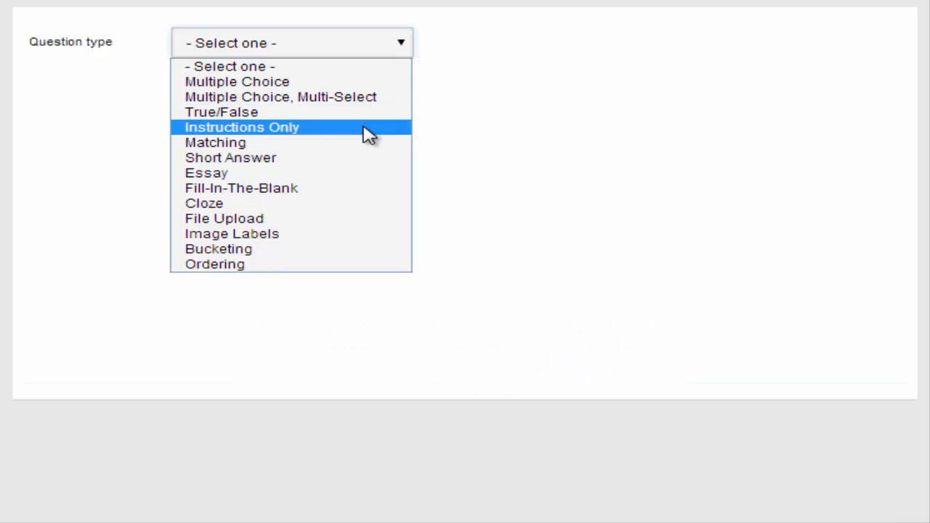
Start a question of the Instructions Only type
left_click(367, 135)
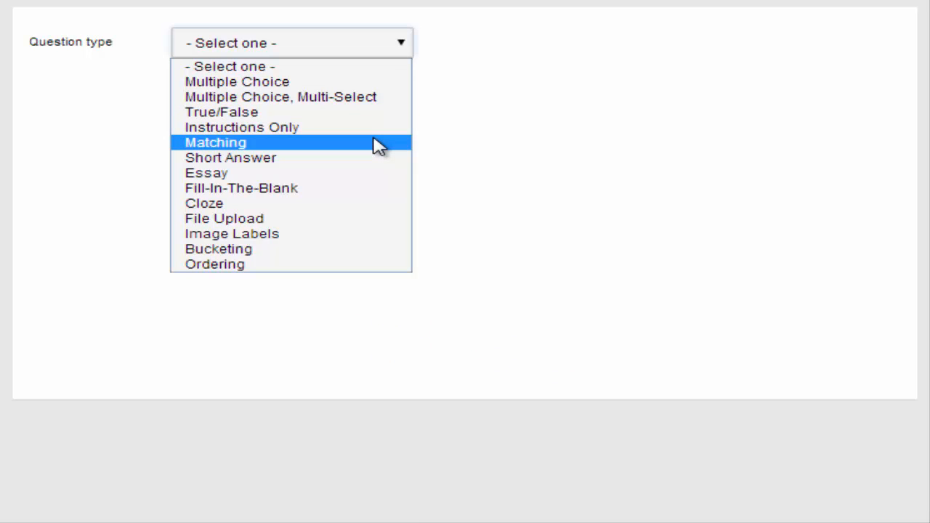
Start a Matching question with the question text "Match the capital city with the state."
left_click(380, 146)
left_click(276, 90)
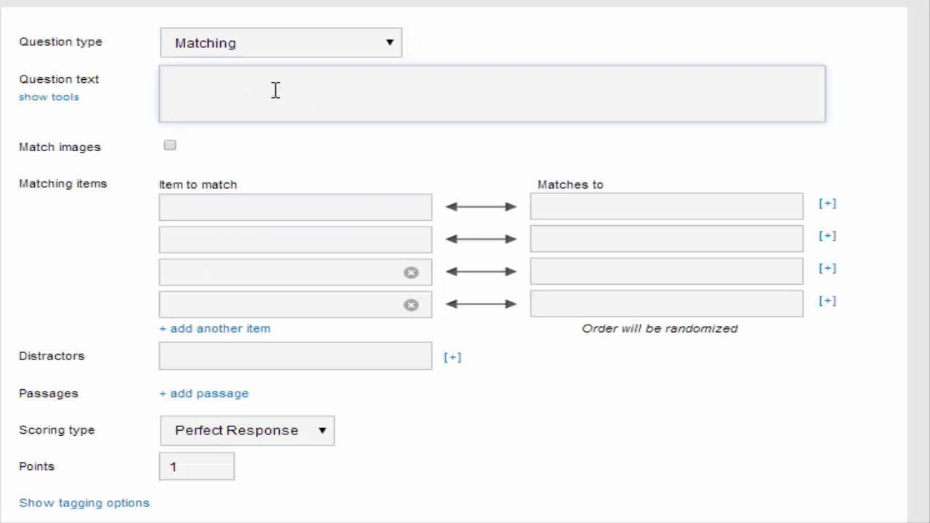
type("Match the capital city with the state.")
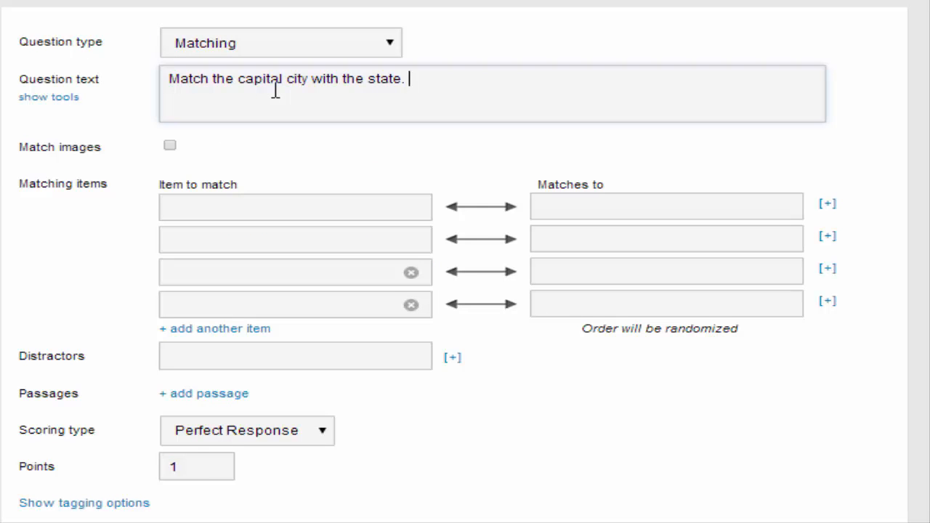
Try image matching with a second image slot for the first item, and switch back to text matching
left_click(169, 146)
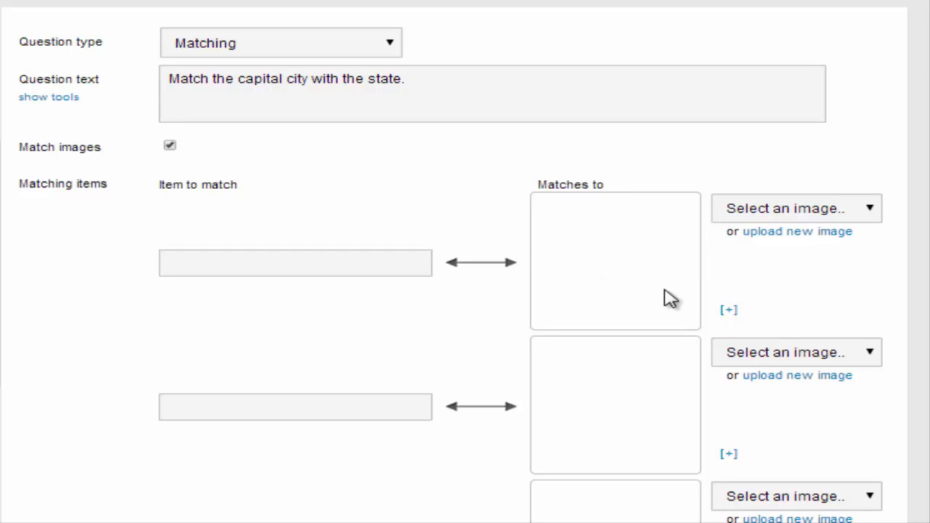
left_click(728, 311)
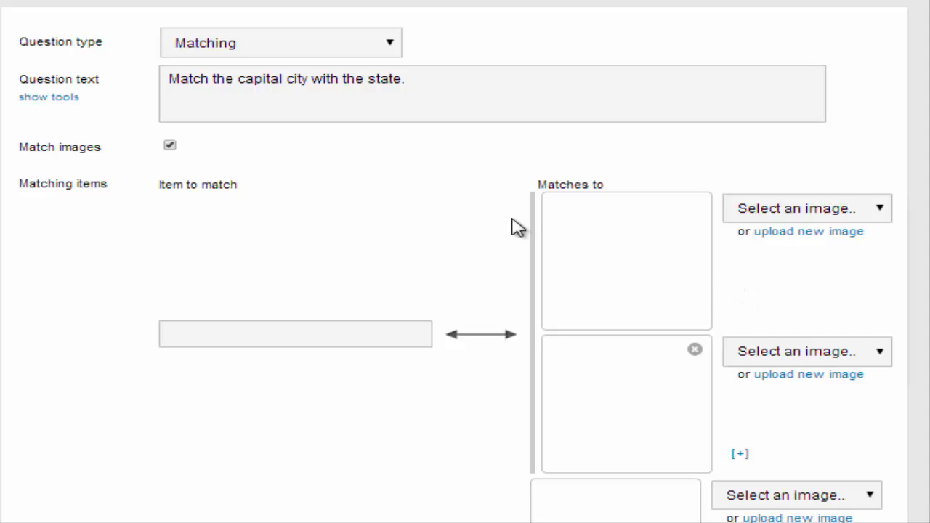
left_click(169, 147)
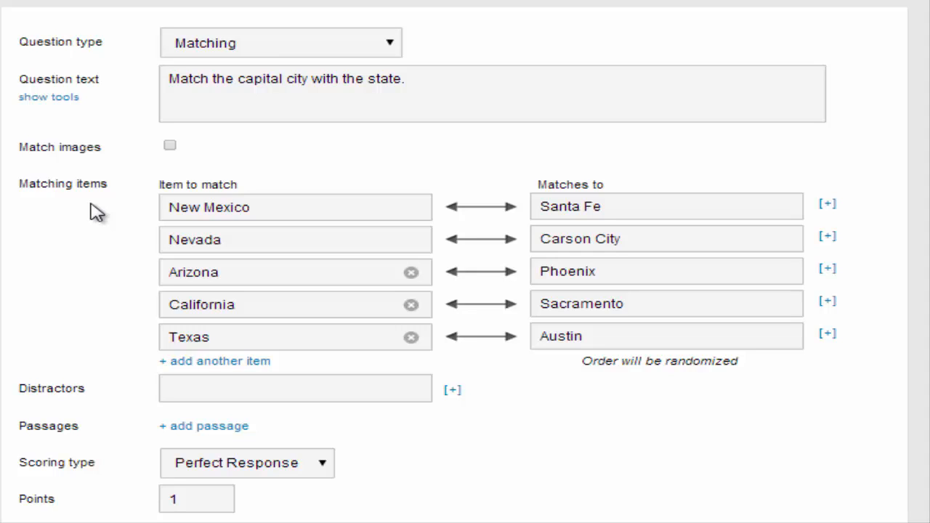
Add "Houston" as a distractor for the state and capital pairs
left_click(186, 386)
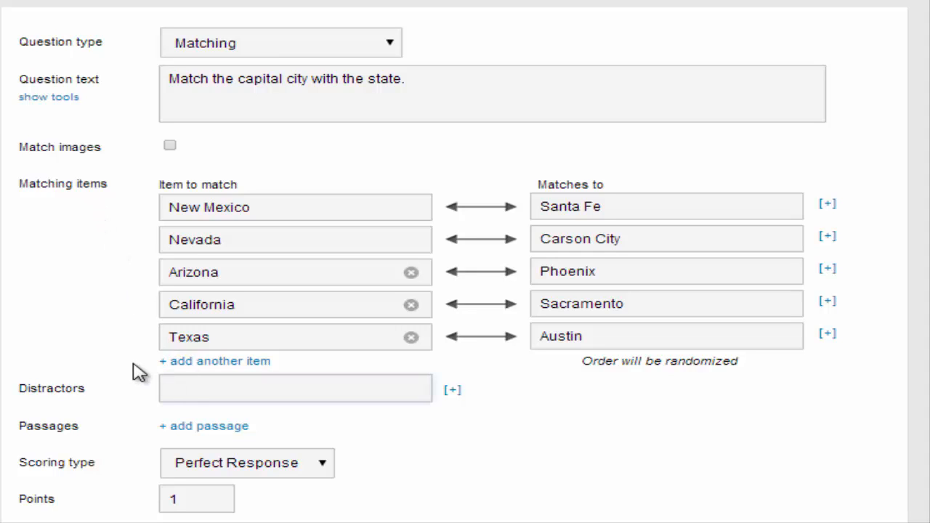
type("Houston")
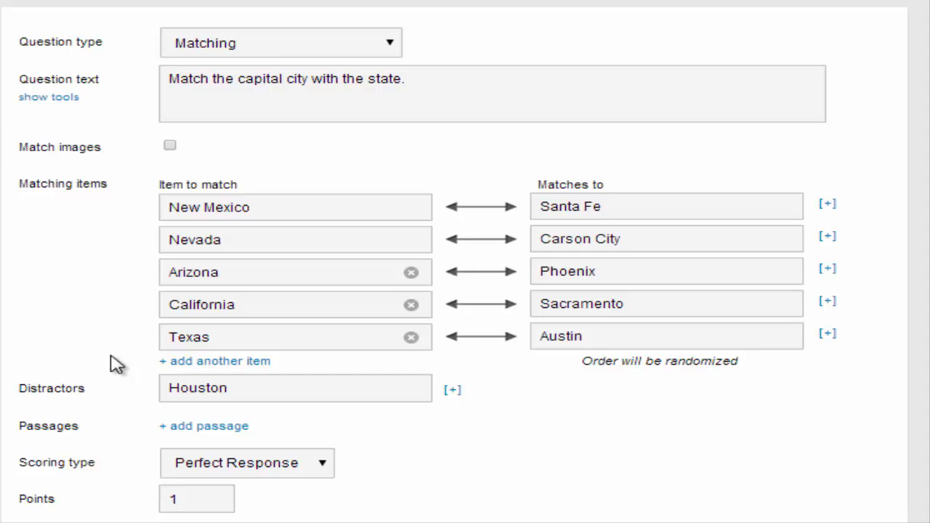
Set the matching question's scoring type to Additive and save the question
scroll(116, 363, "down", 2)
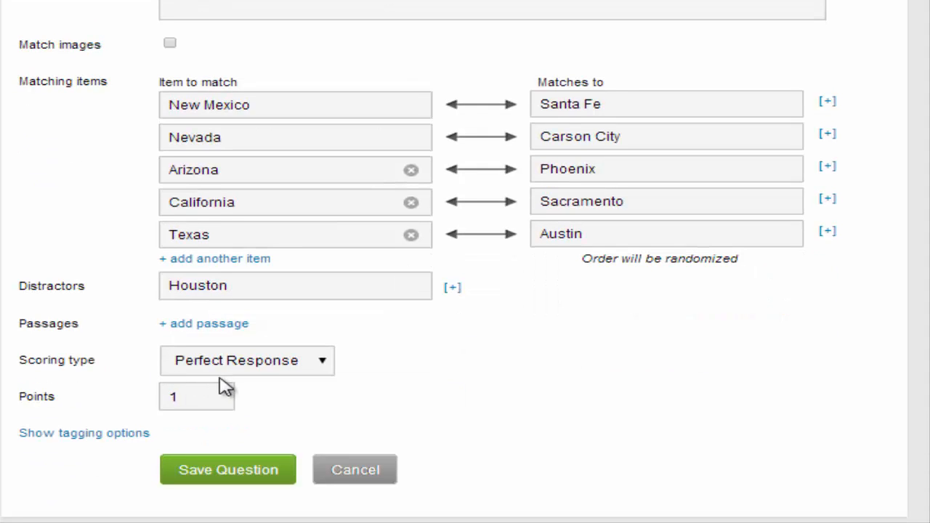
left_click(326, 365)
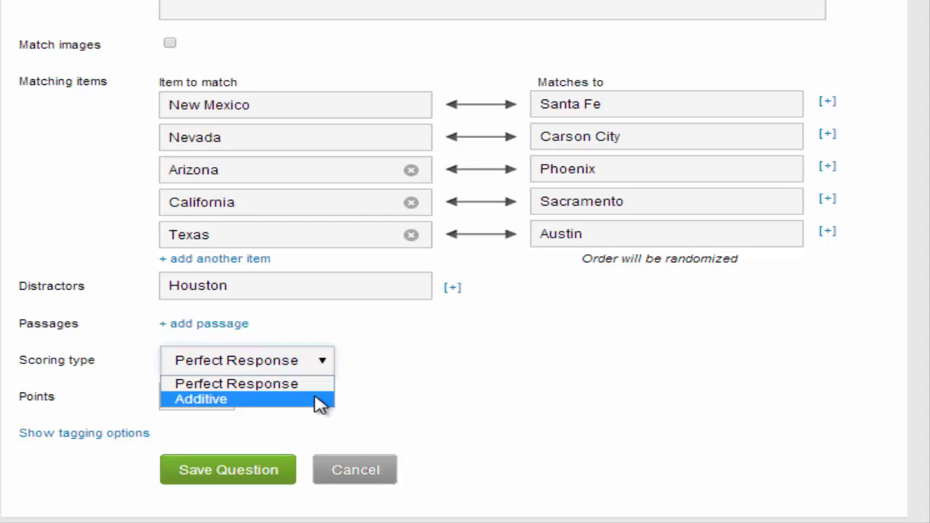
left_click(320, 400)
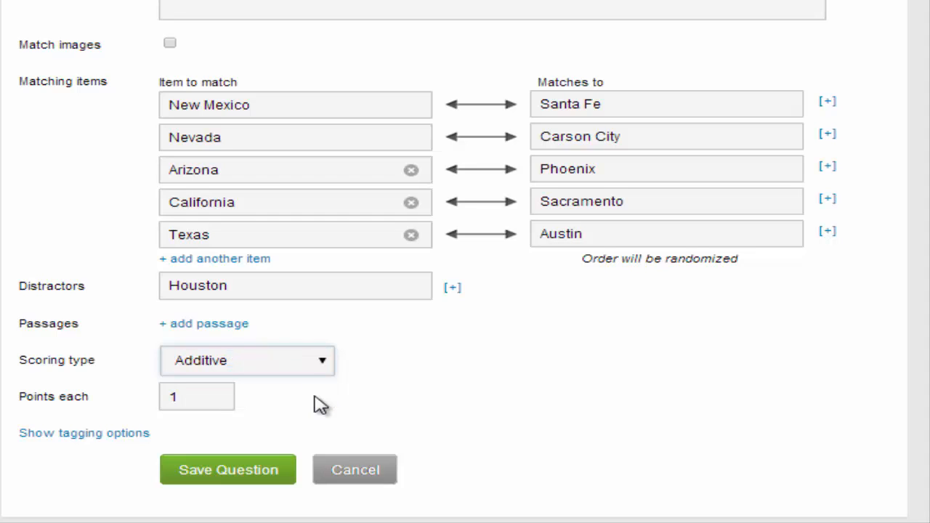
left_click(206, 396)
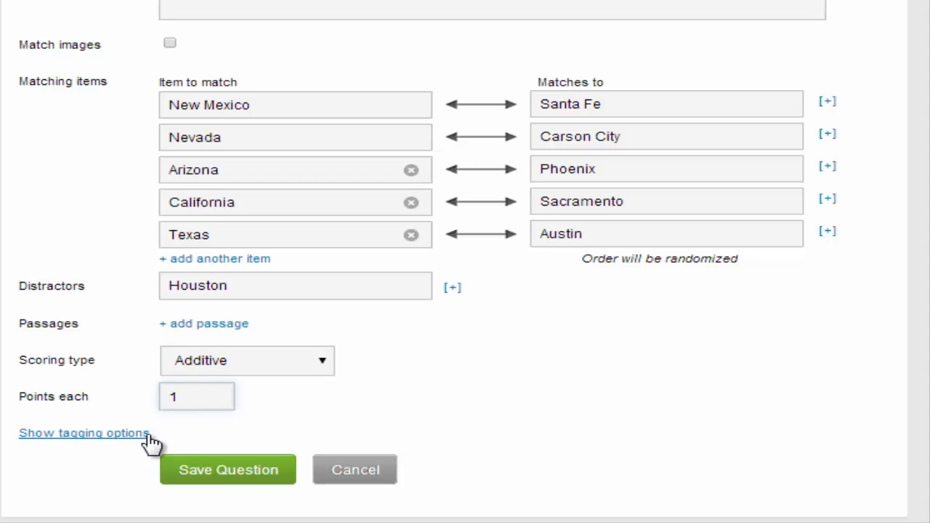
left_click(222, 471)
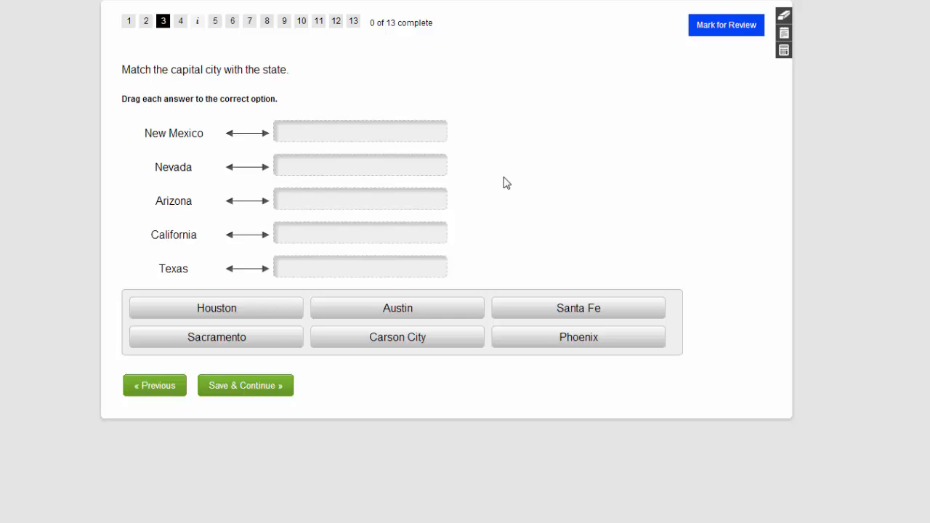
In the student view, match Austin to Texas, Sacramento to California, Santa Fe to New Mexico, Phoenix to Arizona and Carson City to Nevada
left_click_drag(283, 305, 435, 268)
left_click_drag(368, 308, 328, 232)
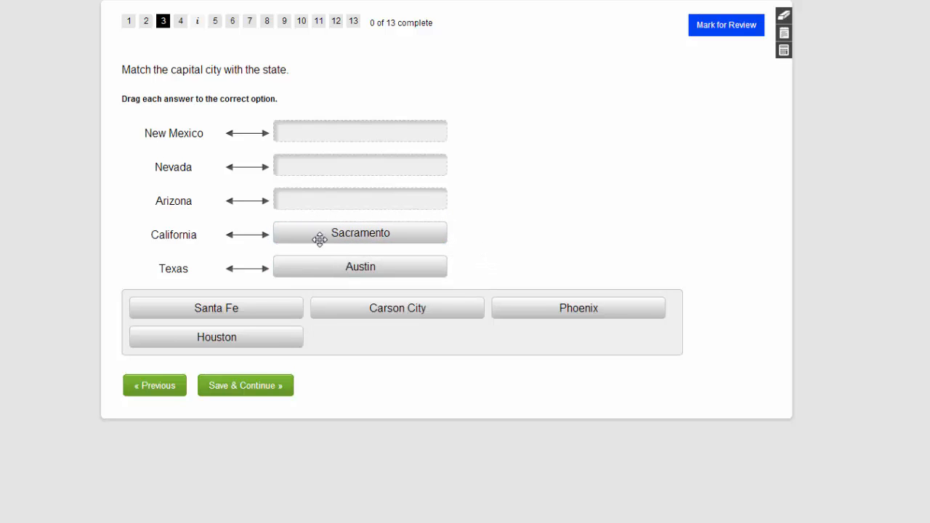
left_click_drag(231, 303, 375, 126)
left_click_drag(374, 307, 342, 196)
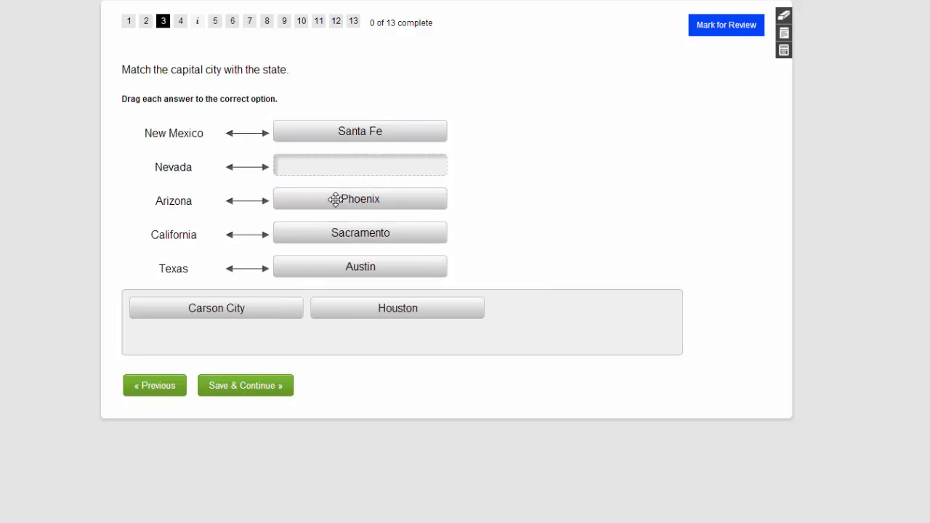
left_click_drag(264, 307, 407, 167)
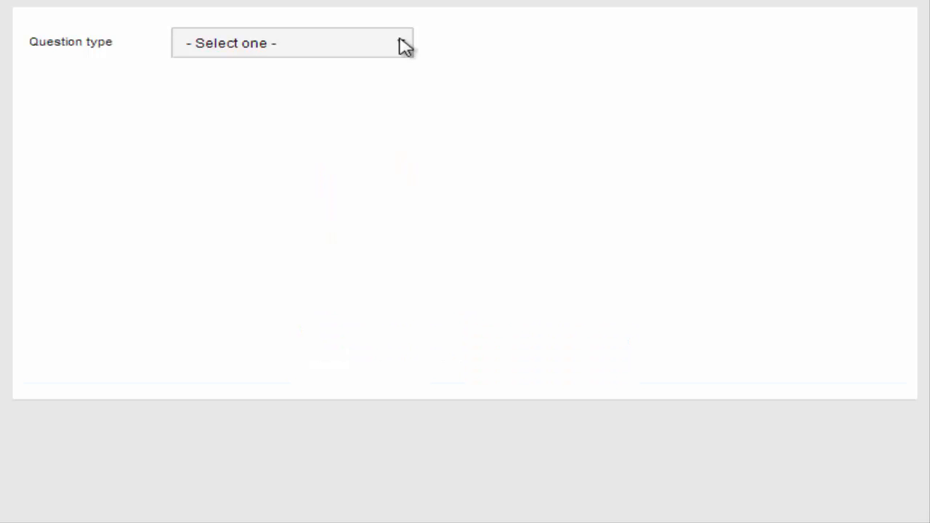
Start a Short Answer question reading "What is Frog's problem in this passage?" with its text limit set to 500 words
left_click(404, 45)
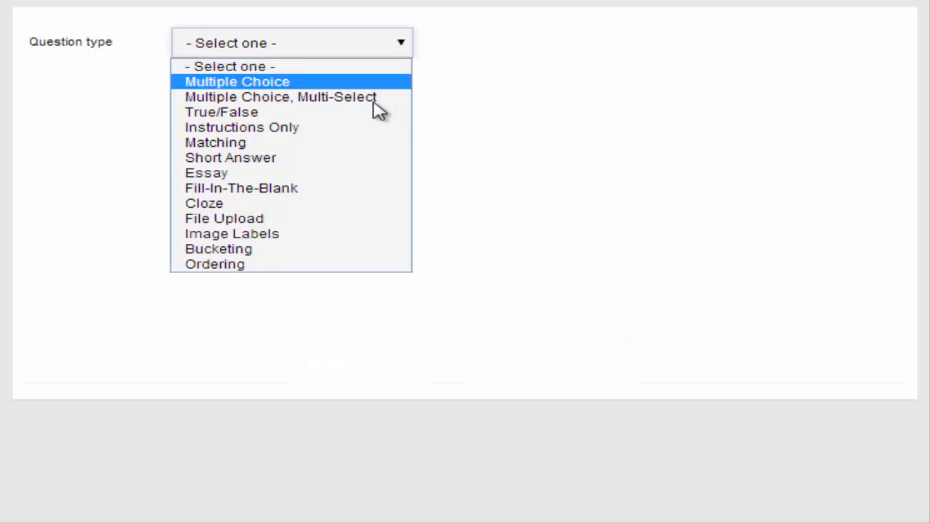
left_click(352, 159)
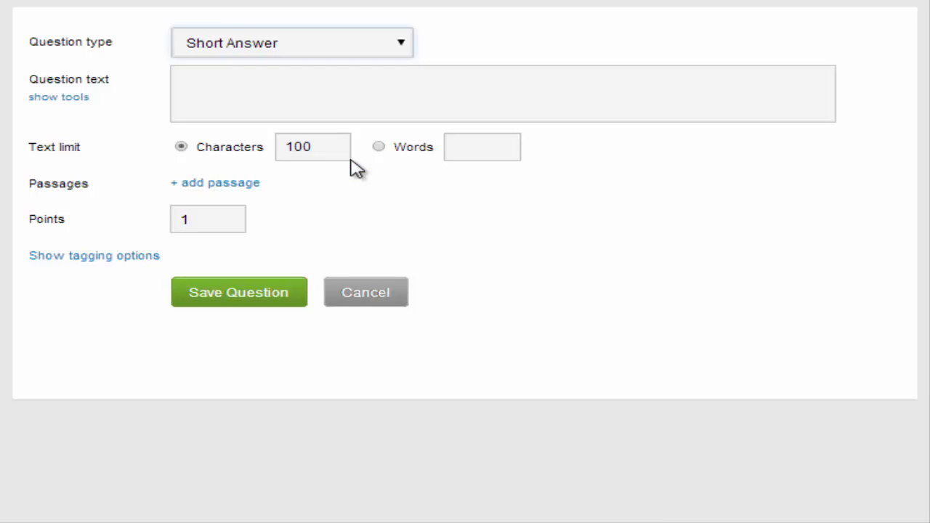
left_click(220, 109)
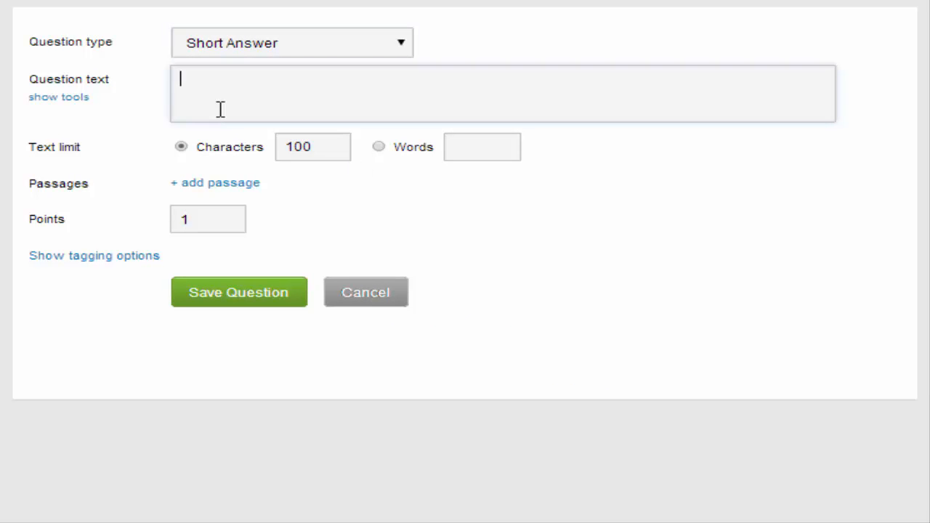
type("What is Frog's problem in this passage?")
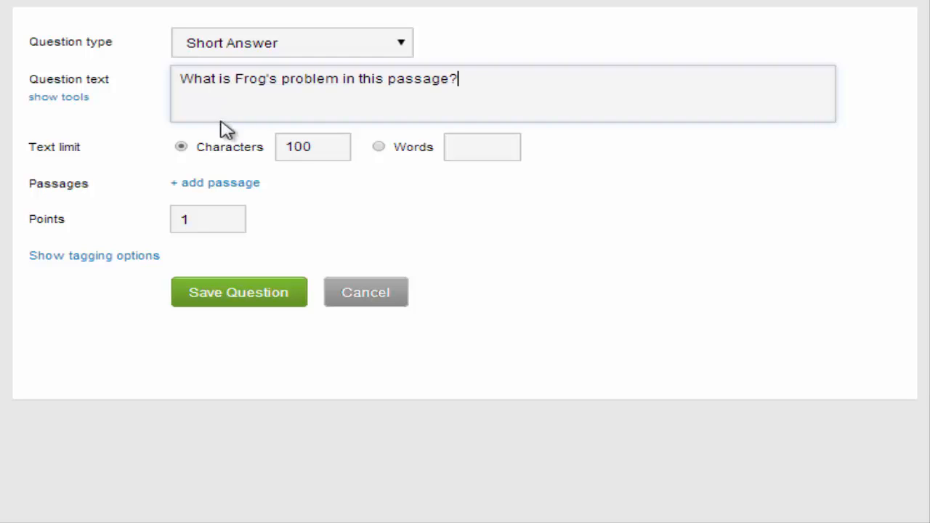
left_click(378, 147)
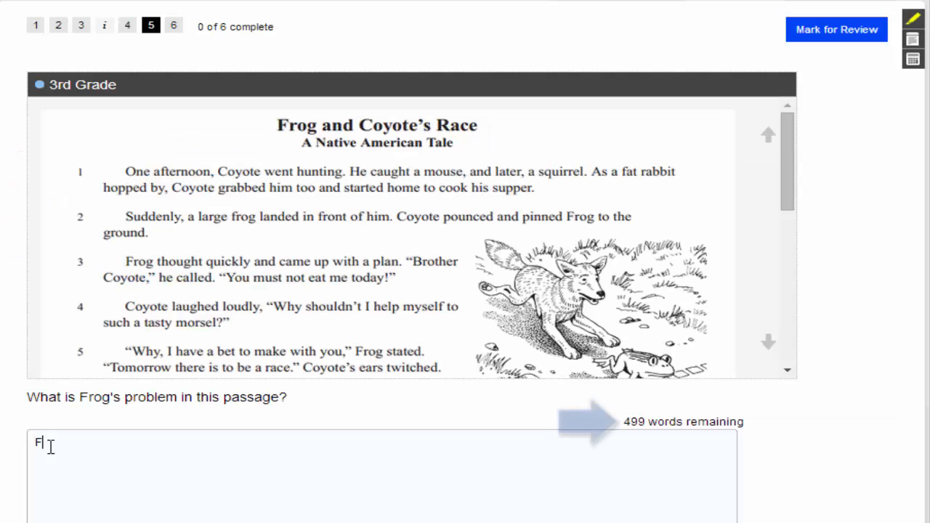
Write the response "Frog's problem was that" to the Frog passage question in the student view
type("rog's ")
type("problem was that")
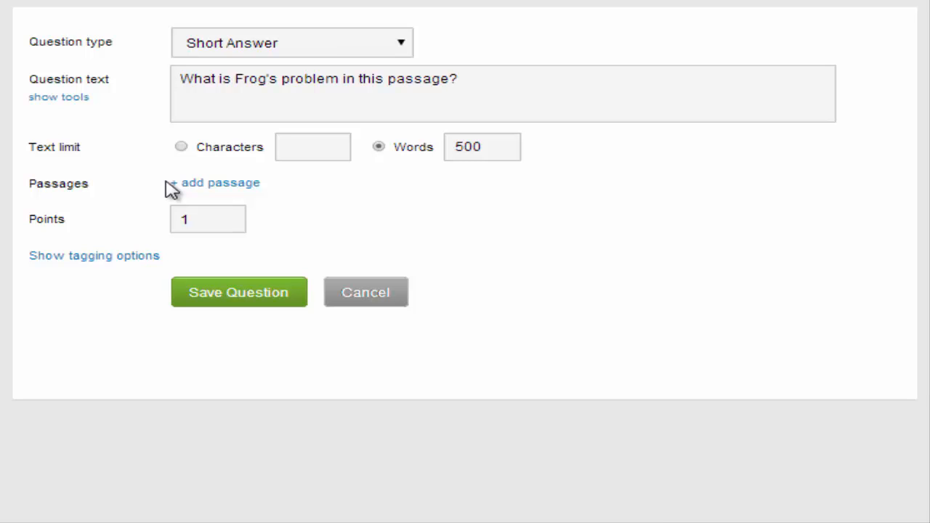
Link the 3rd Grade English passage to the Frog question and set its layout to show the passage above the question
left_click(173, 184)
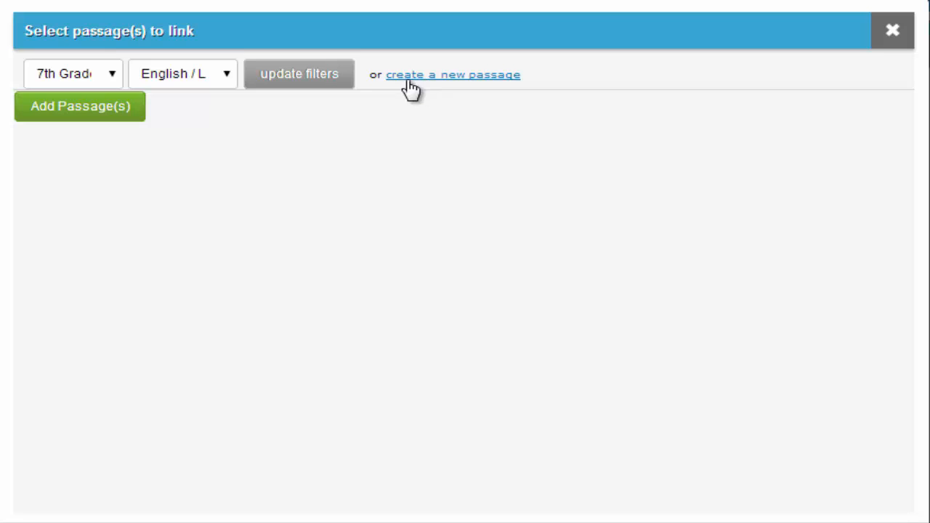
left_click(112, 74)
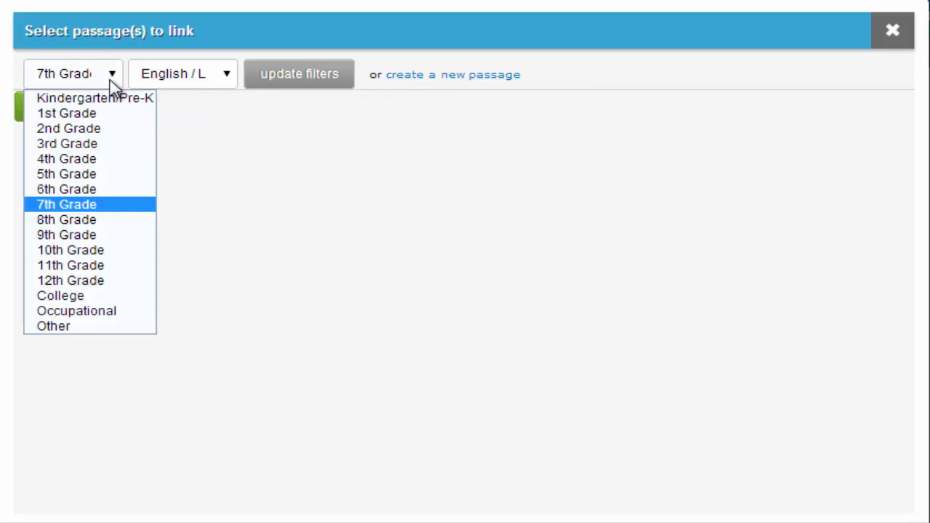
left_click(104, 148)
left_click(311, 85)
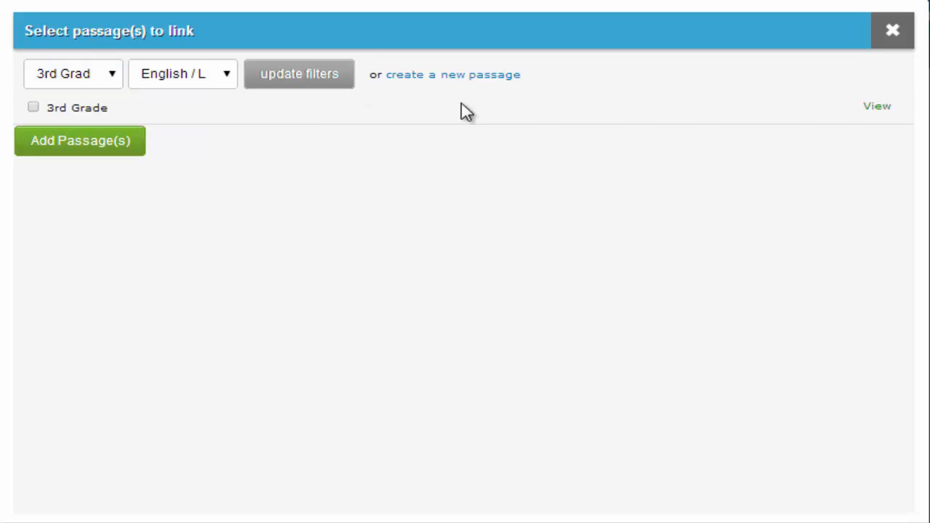
left_click(873, 107)
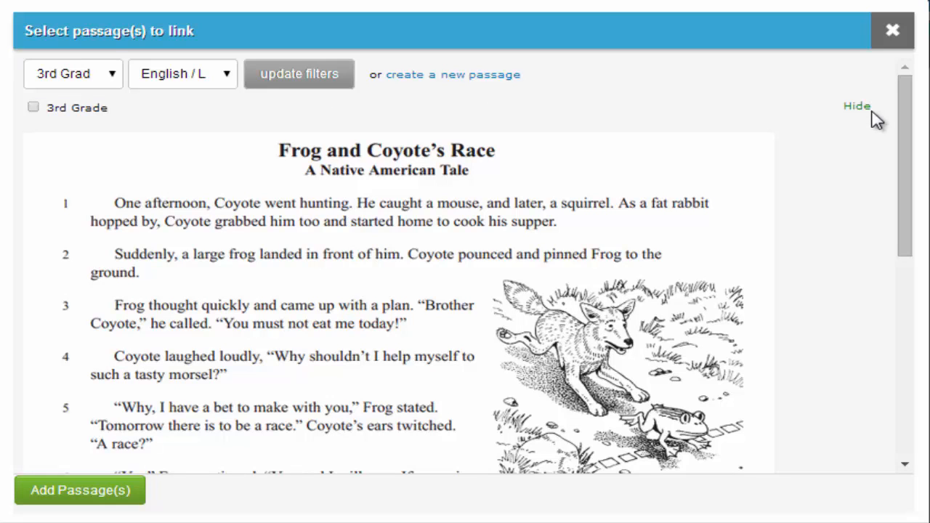
left_click(33, 107)
left_click(85, 492)
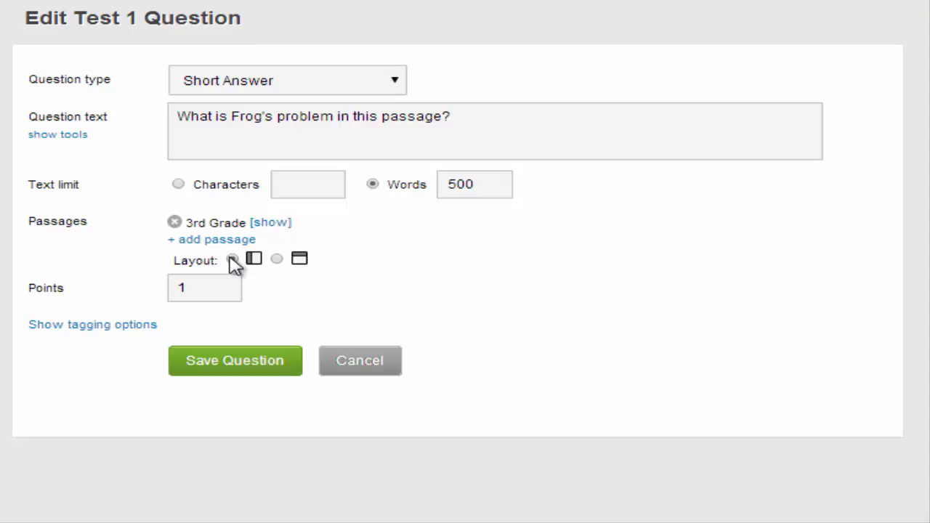
left_click(277, 259)
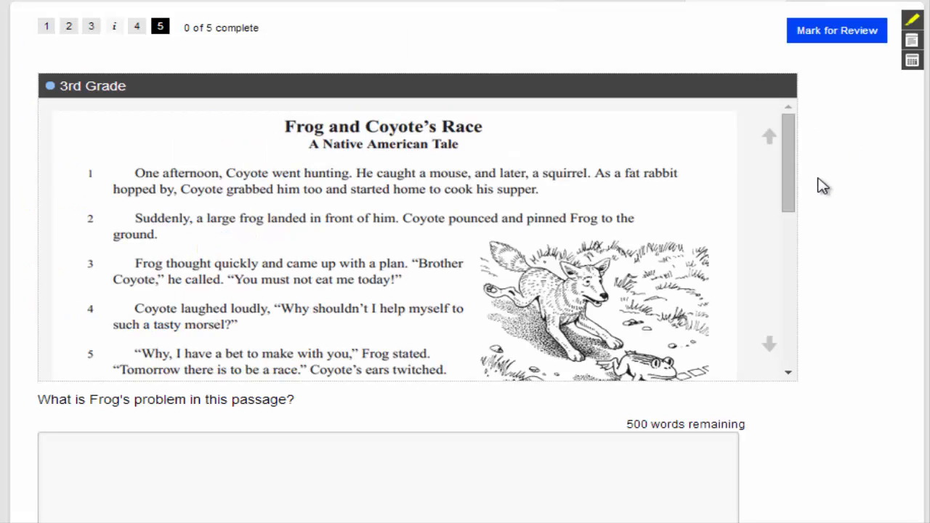
In the student view, read through the Frog and Coyote passage and finish the response with "in the race."
left_click_drag(789, 174, 784, 241)
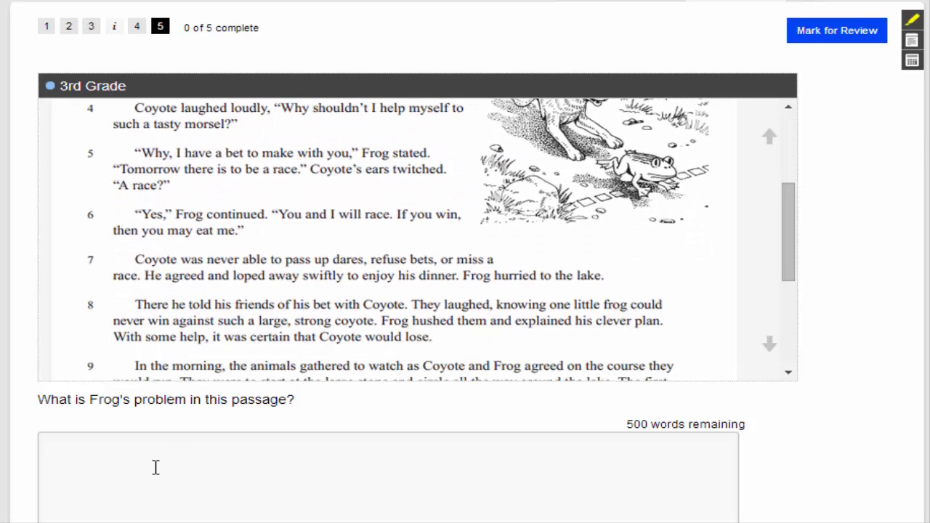
left_click(157, 468)
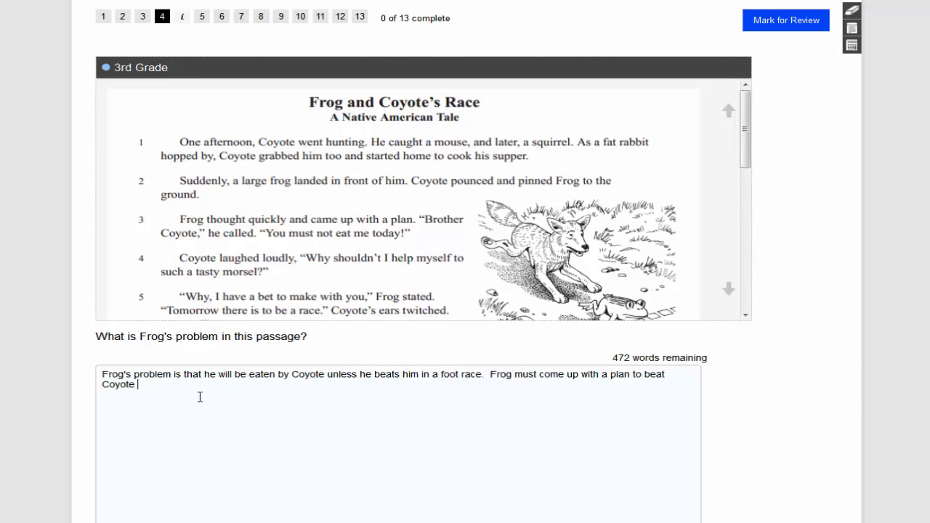
type("n the race.")
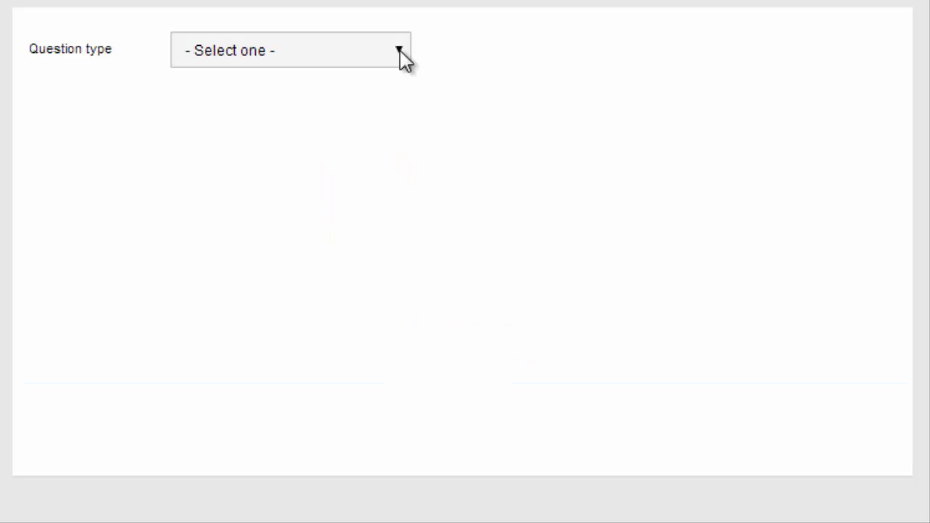
Start an Essay question reading "Compare and contrast the author's word choice in each of the passages above." using the text formatting tools
left_click(400, 53)
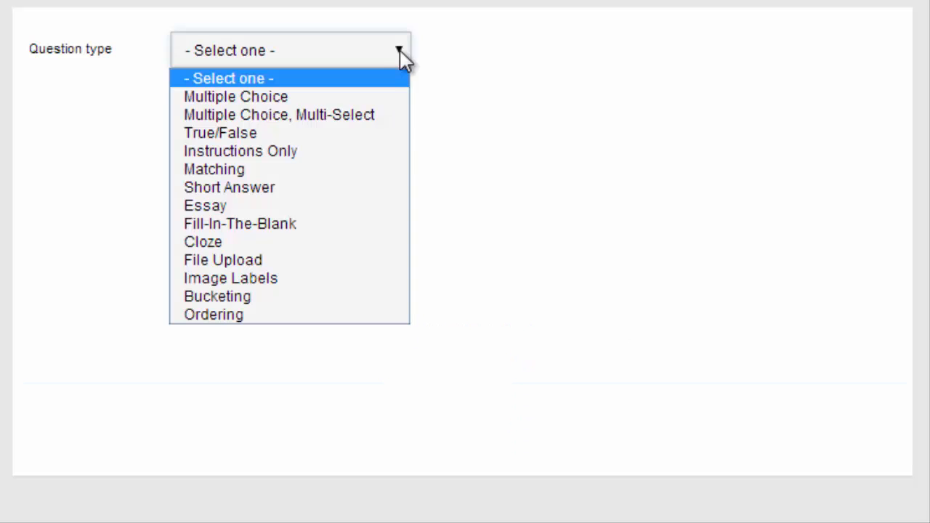
left_click(339, 207)
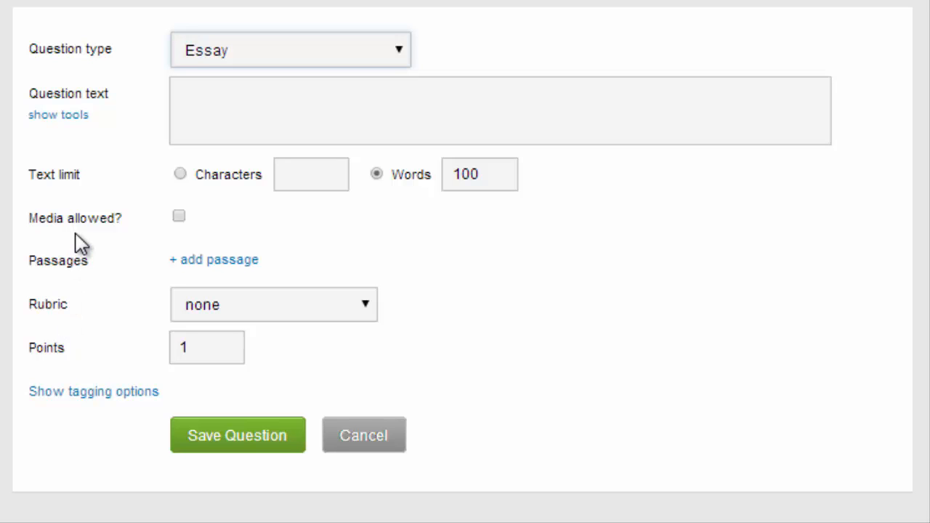
left_click(73, 118)
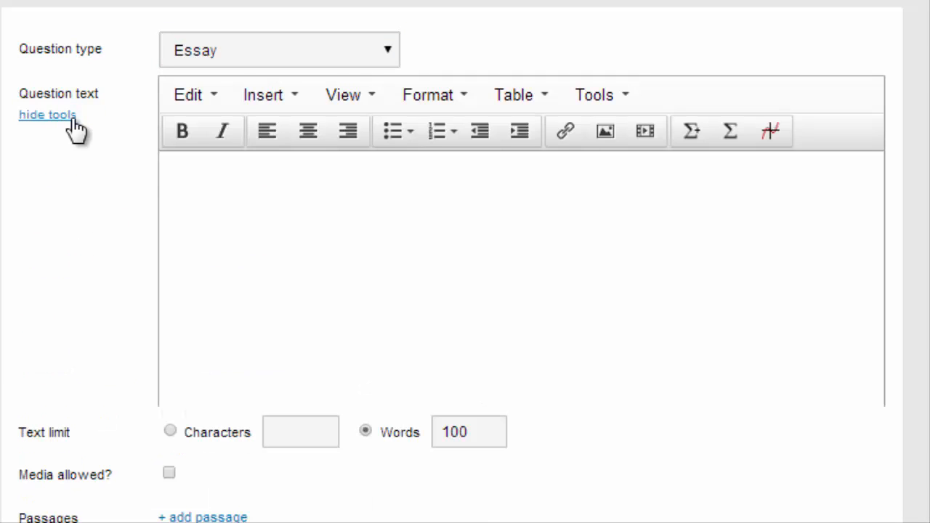
left_click(176, 166)
type("Compare and contrast the author's word choice in each of the passages above.")
Make "Compare and contrast" bold in the essay question text and allow media in the response
left_click_drag(170, 169, 345, 169)
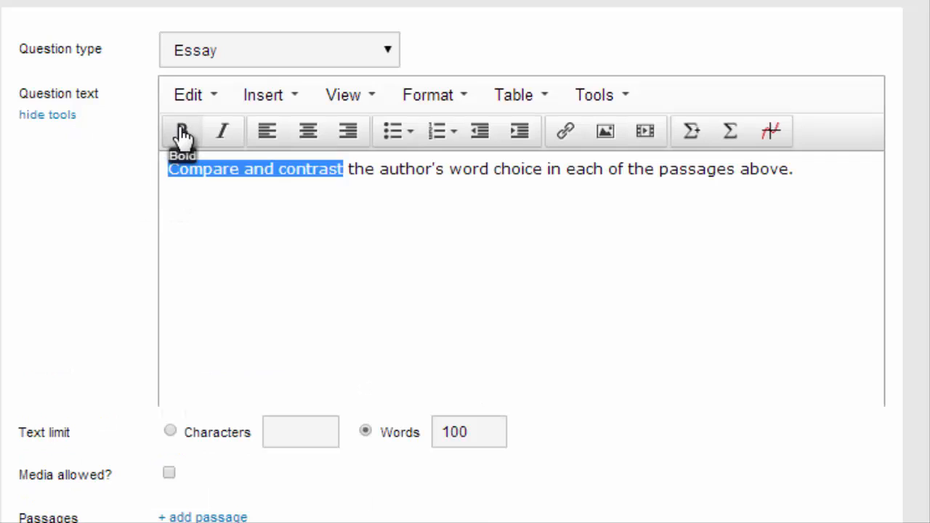
left_click(181, 130)
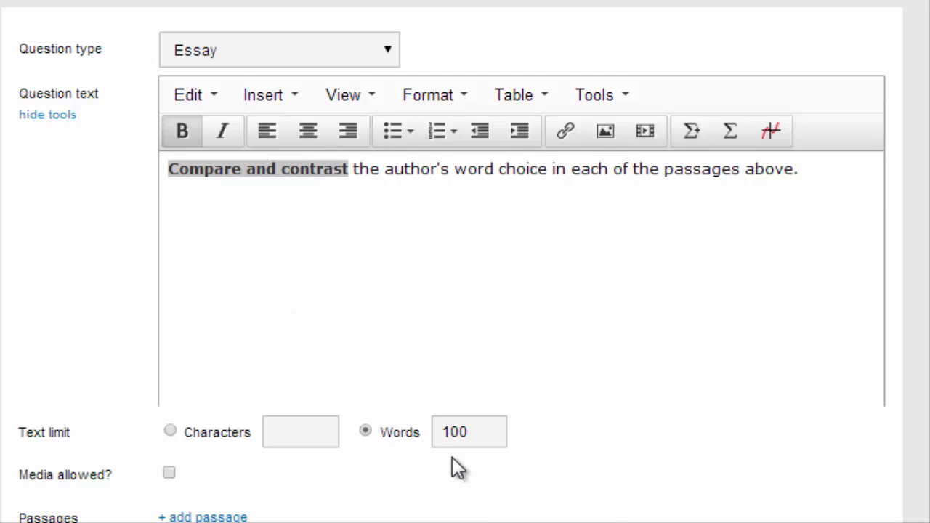
left_click(119, 318)
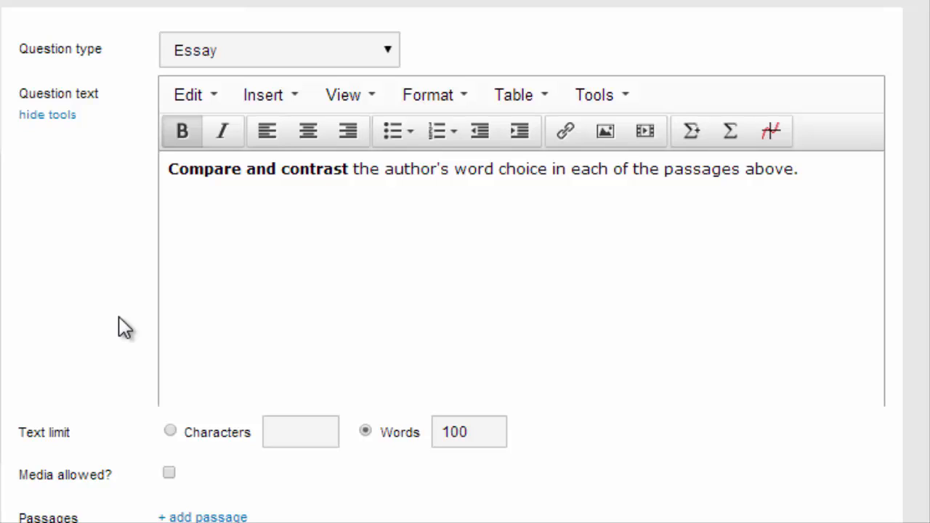
left_click(169, 476)
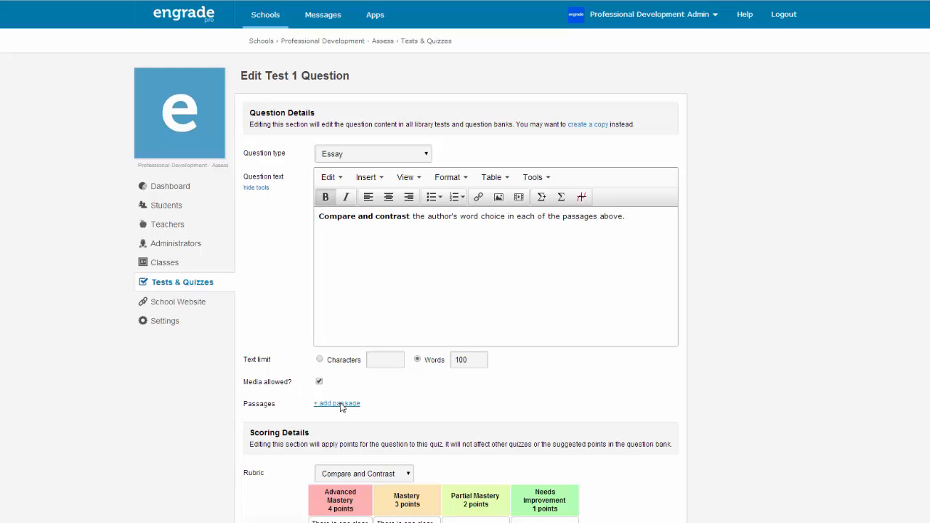
Link the 3rd Grade passage to the essay question
left_click(342, 404)
left_click(240, 104)
left_click(285, 151)
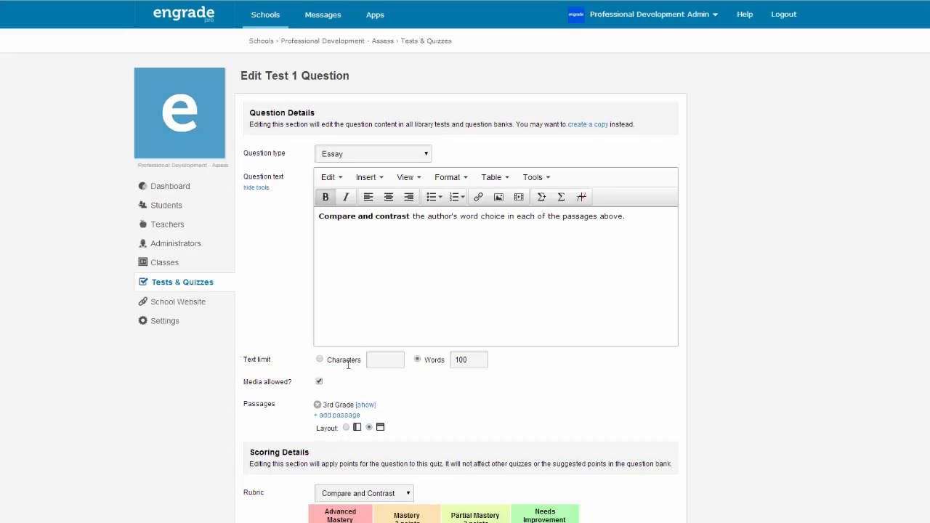
Filter the passages to 4th Grade and link "The Purest heart" to the essay question
left_click(336, 414)
left_click(283, 84)
left_click(269, 134)
left_click(242, 126)
left_click(266, 149)
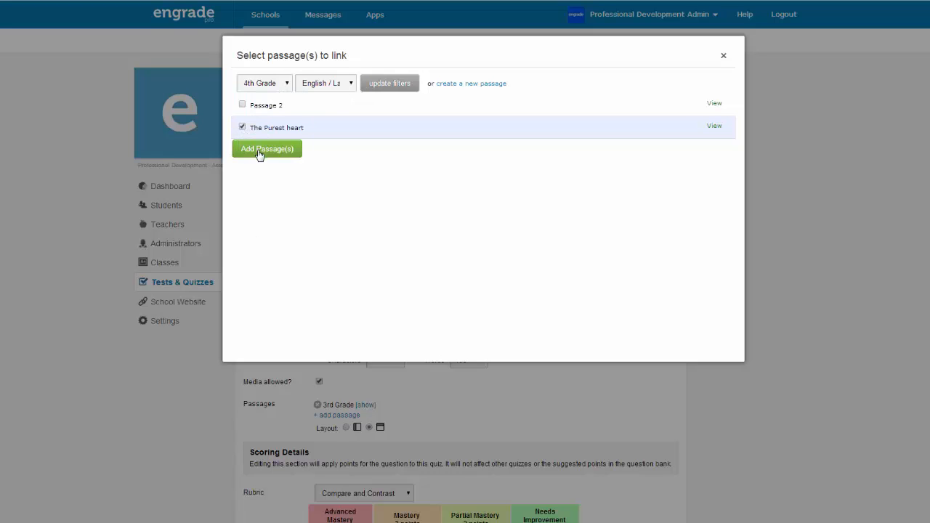
Filter the passages to 2nd Grade and link "Fall Flowers" to the essay question
left_click(336, 427)
left_click(264, 83)
left_click(261, 116)
left_click(373, 89)
left_click(242, 106)
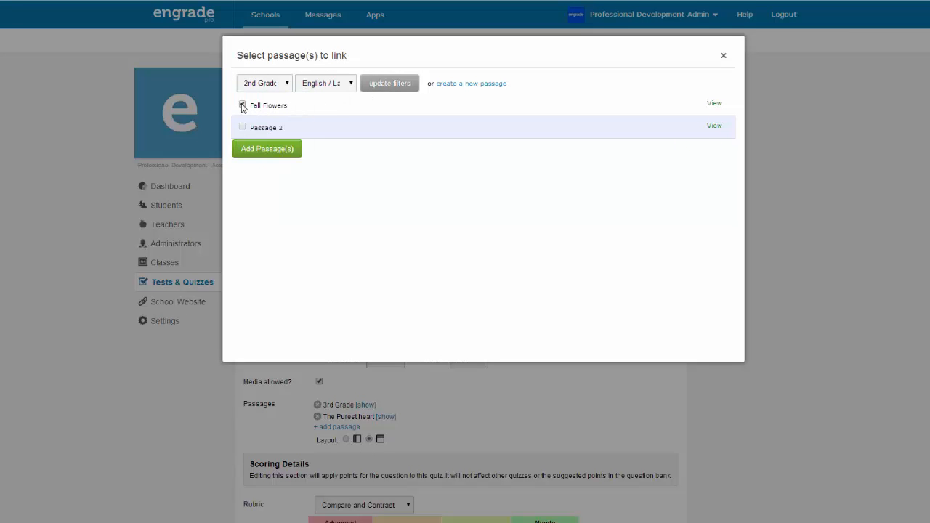
left_click(265, 152)
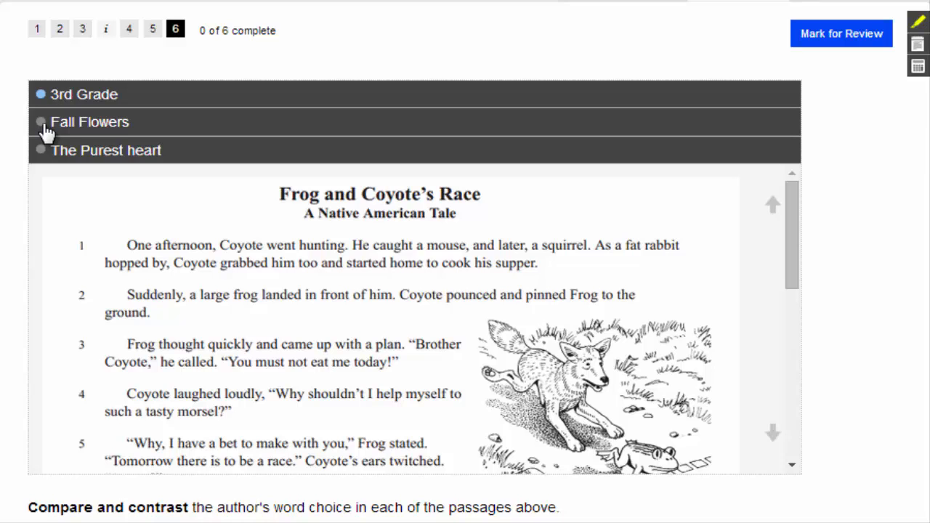
In the student view of the essay question, switch to the Fall Flowers passage and on to The Purest heart
left_click(47, 132)
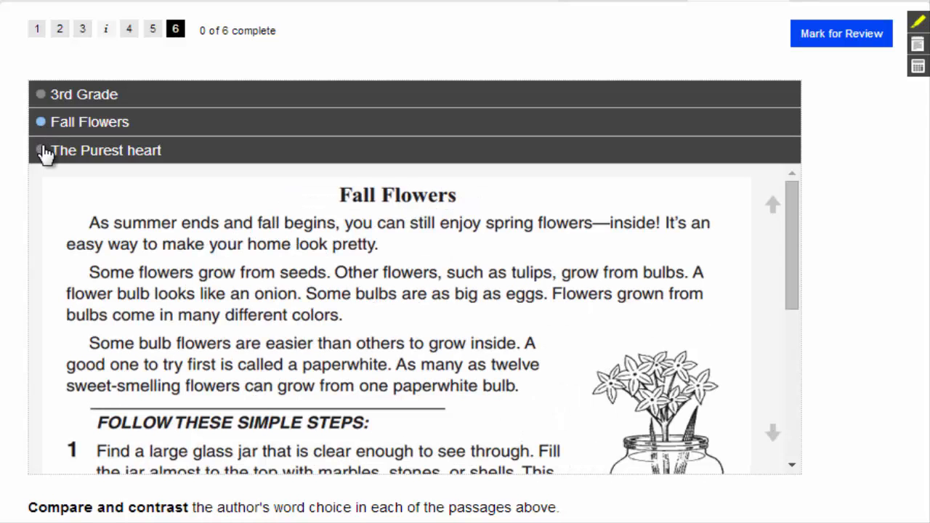
left_click(45, 152)
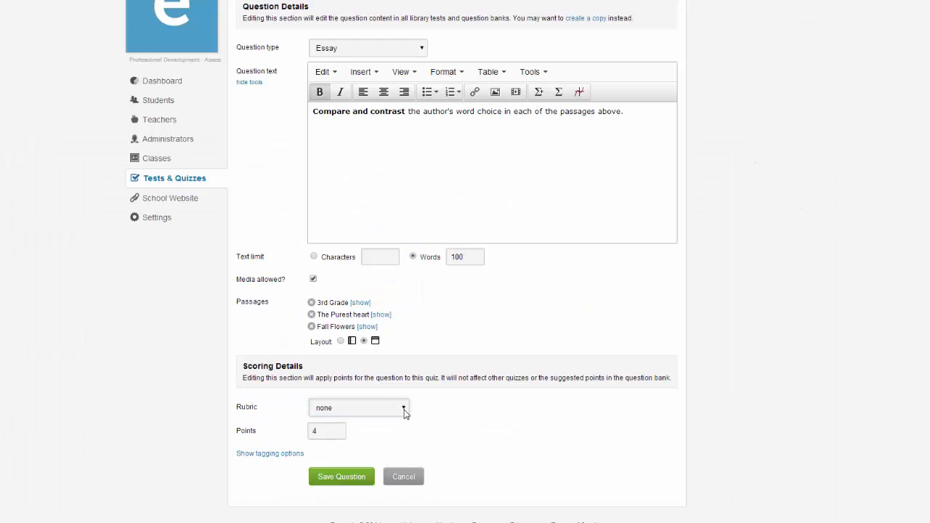
Start a new 4x3 rubric titled "Compare and Contrast" for the essay question, going through the first level's name, points and description fields
left_click(404, 411)
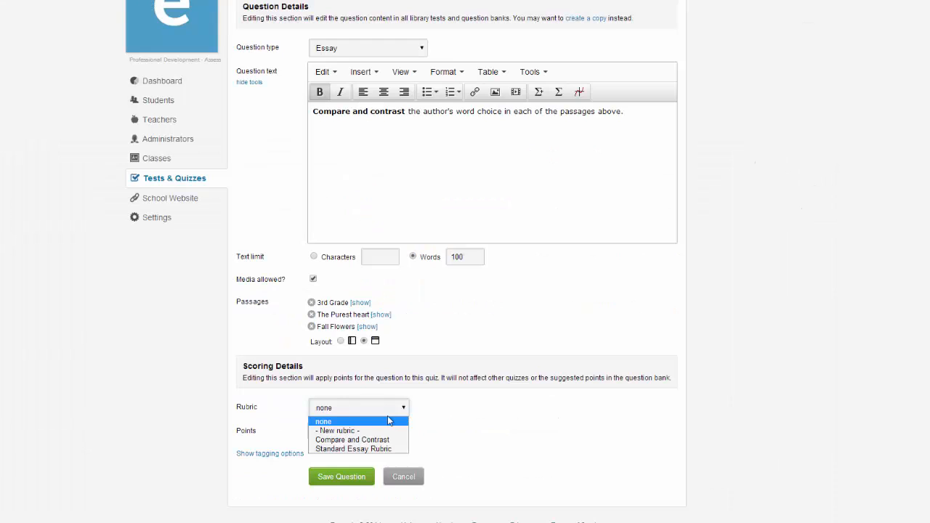
left_click(349, 431)
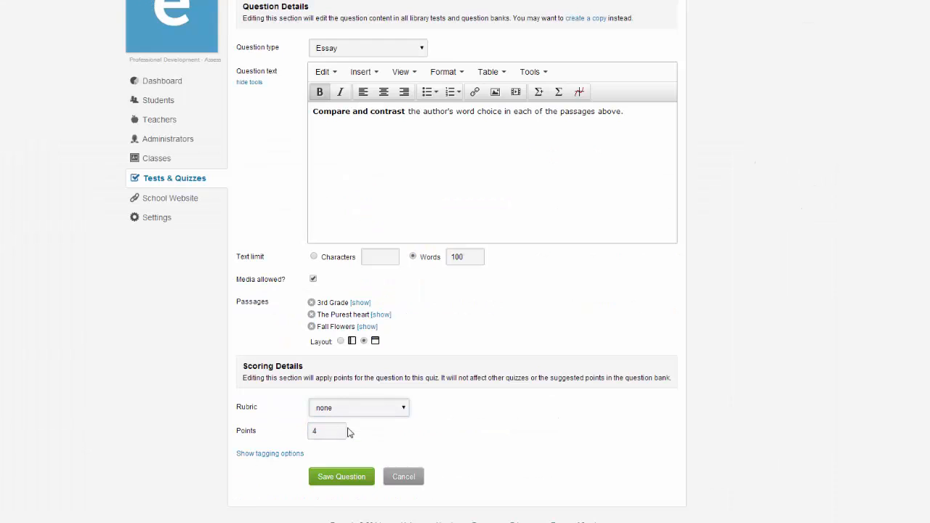
scroll(381, 410, "down", 5)
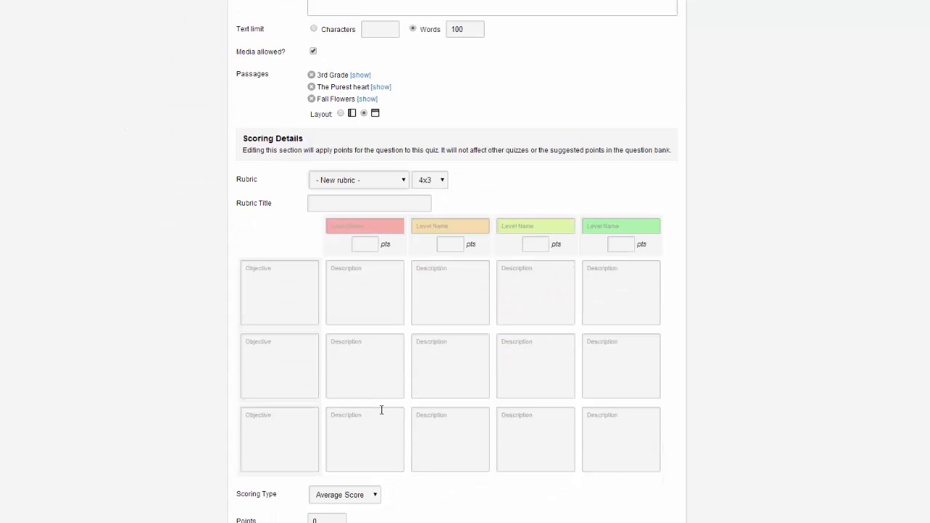
left_click(338, 109)
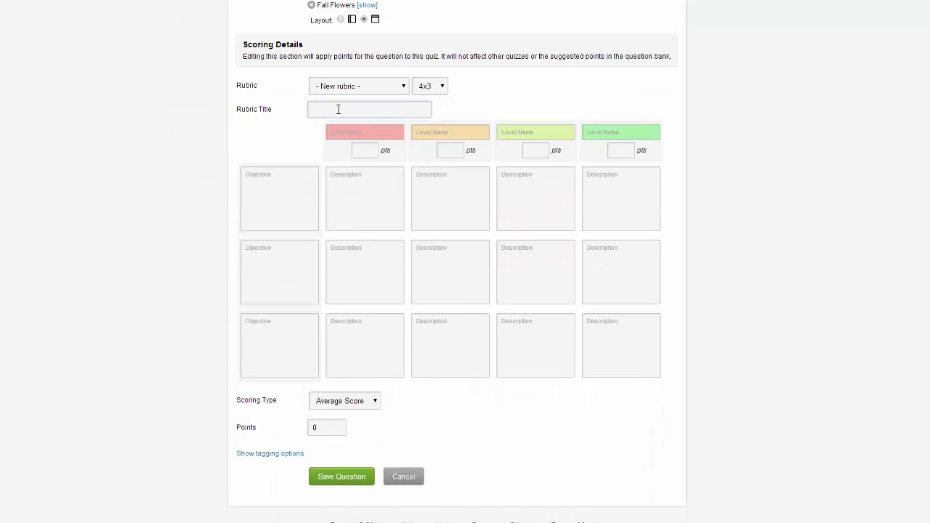
type("Compare")
left_click(430, 86)
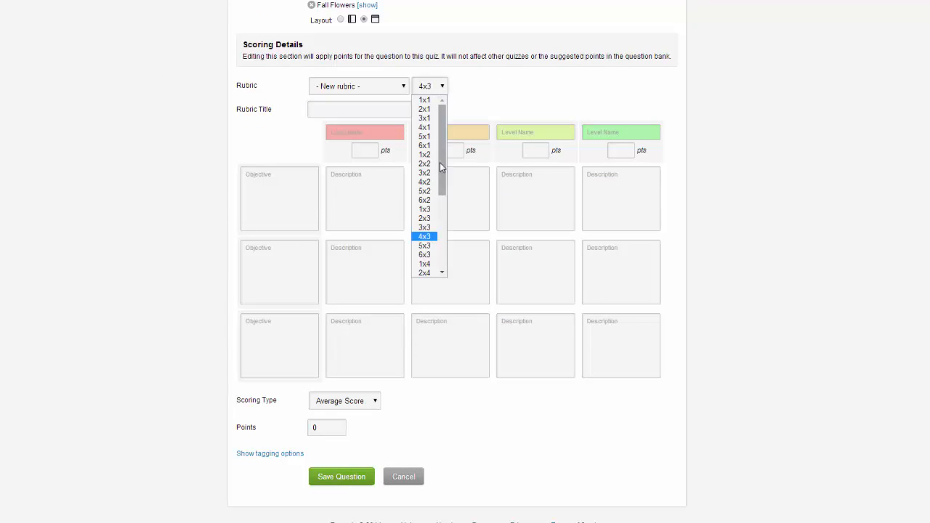
left_click(425, 237)
left_click(353, 135)
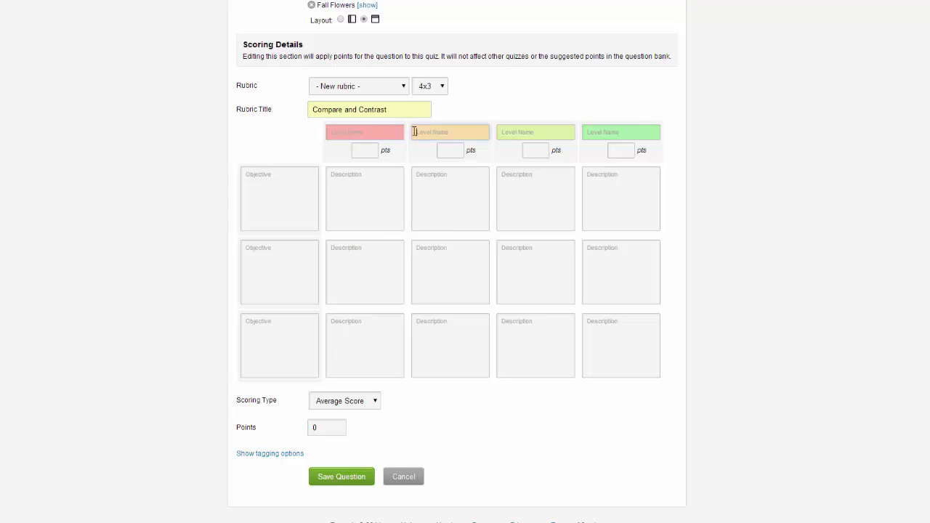
left_click(367, 149)
left_click(349, 175)
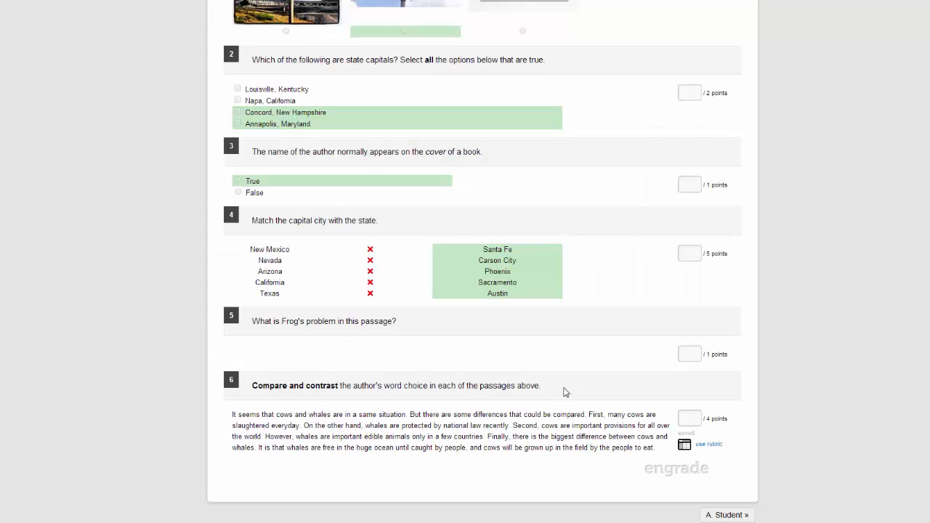
Score the student's essay with the rubric: Partial Mastery for Focus & Details, Mastery for Word Choice, Partial Mastery for Sentence Structure
left_click(704, 444)
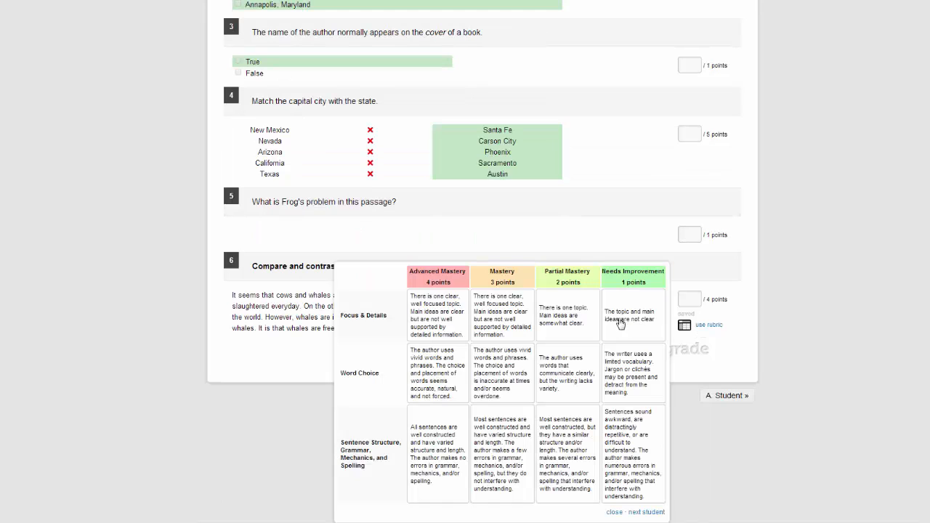
left_click(572, 321)
left_click(512, 375)
left_click(561, 436)
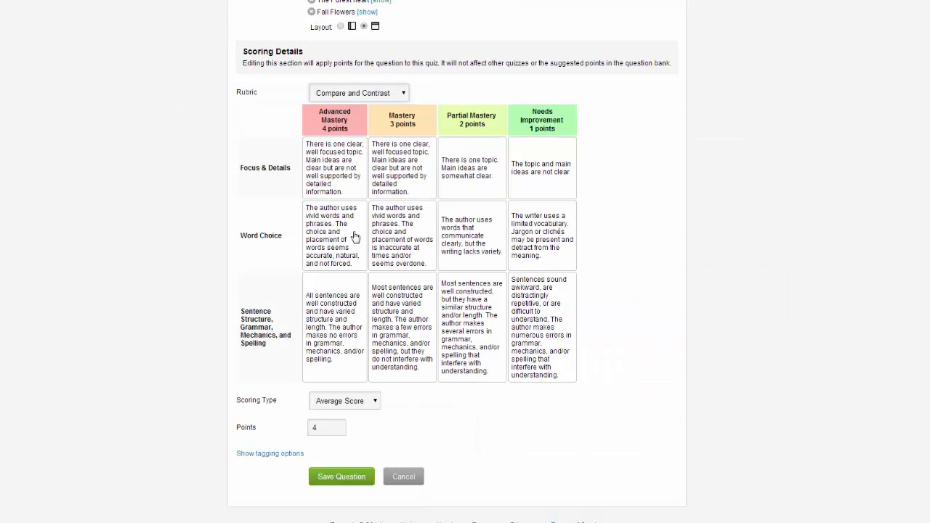
Examine the scoring type options for the Compare and Contrast rubric
left_click(375, 402)
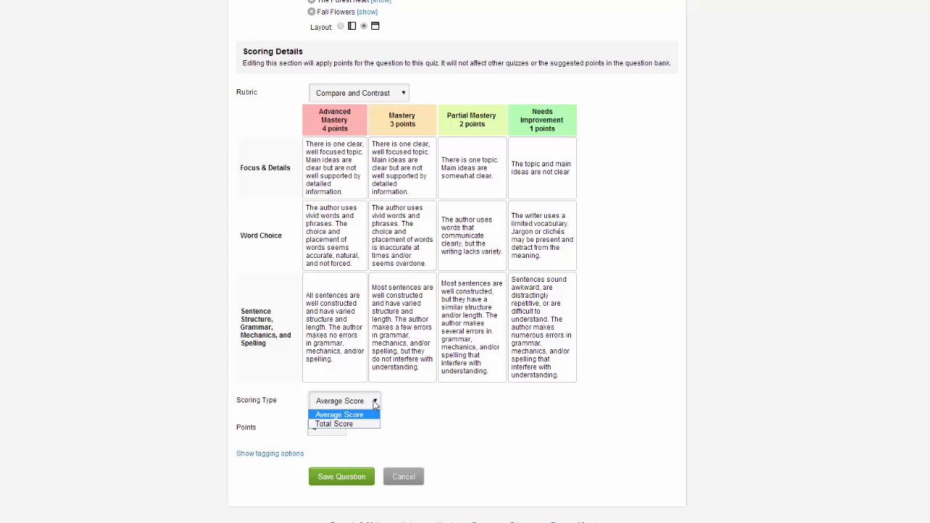
left_click(373, 404)
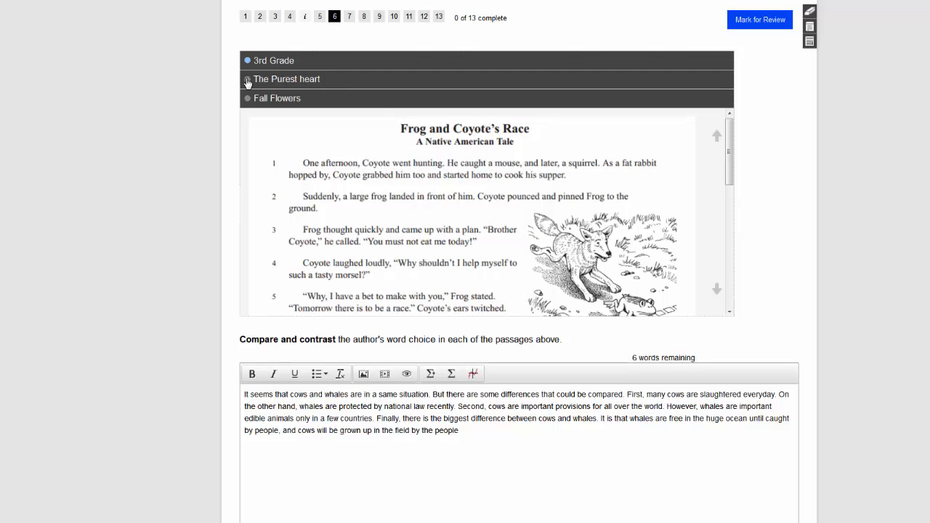
In the student view with the essay response, read down The Purest heart passage and switch to Fall Flowers
left_click(249, 78)
left_click_drag(730, 159, 705, 257)
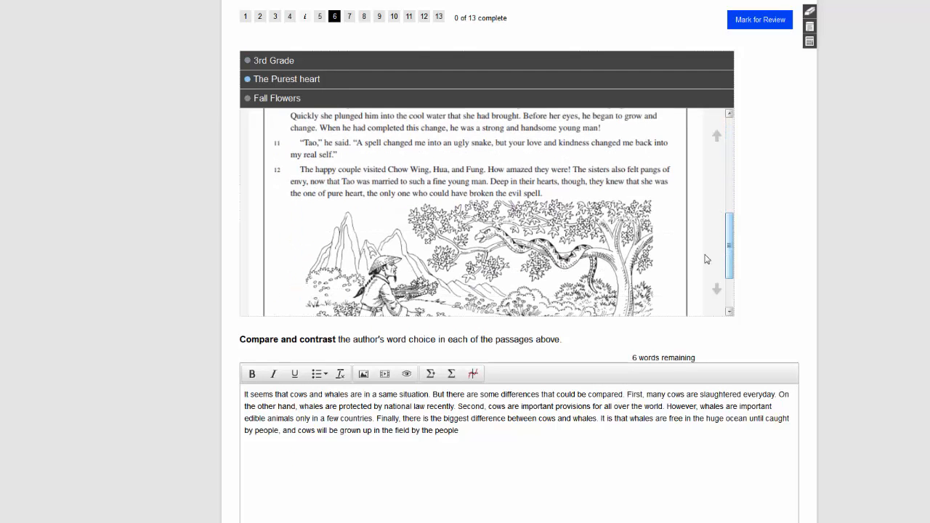
left_click(250, 99)
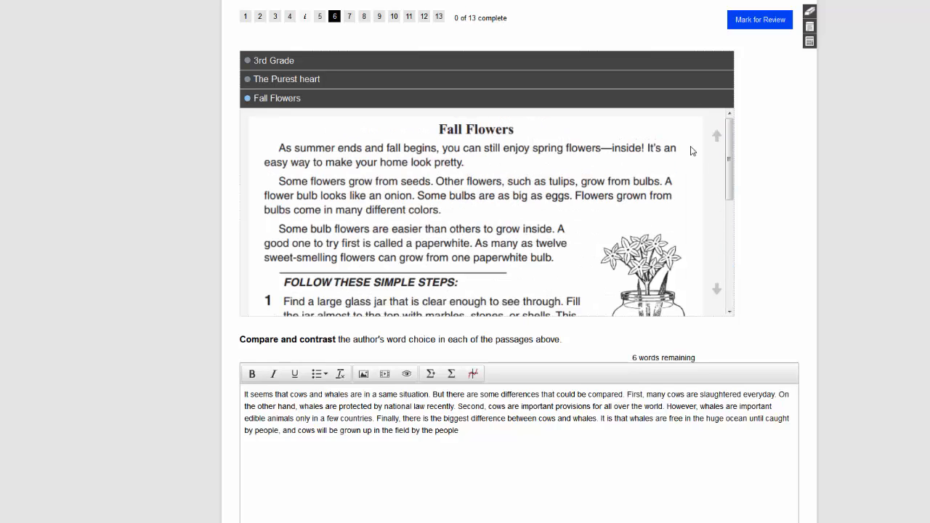
Read down the Fall Flowers passage and finish the essay response with "who eat them."
left_click_drag(731, 150, 730, 254)
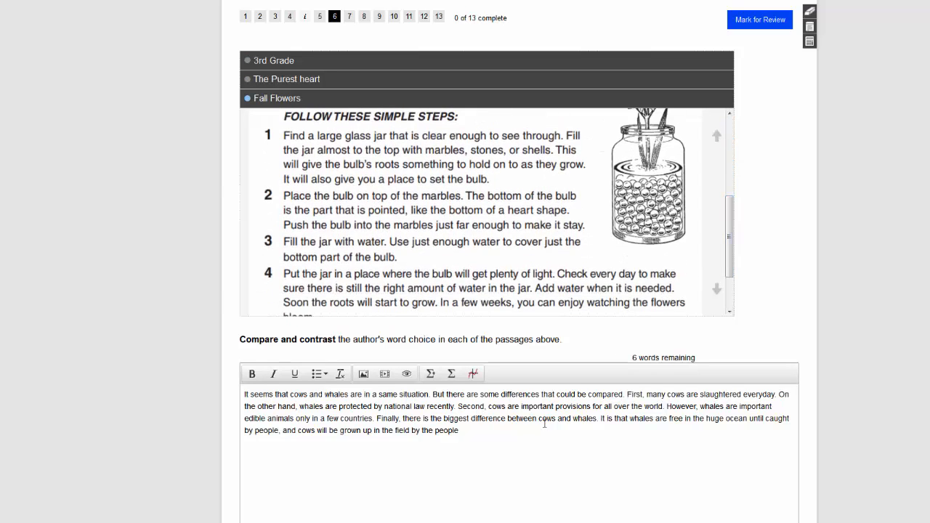
left_click(467, 431)
type("who eat them.")
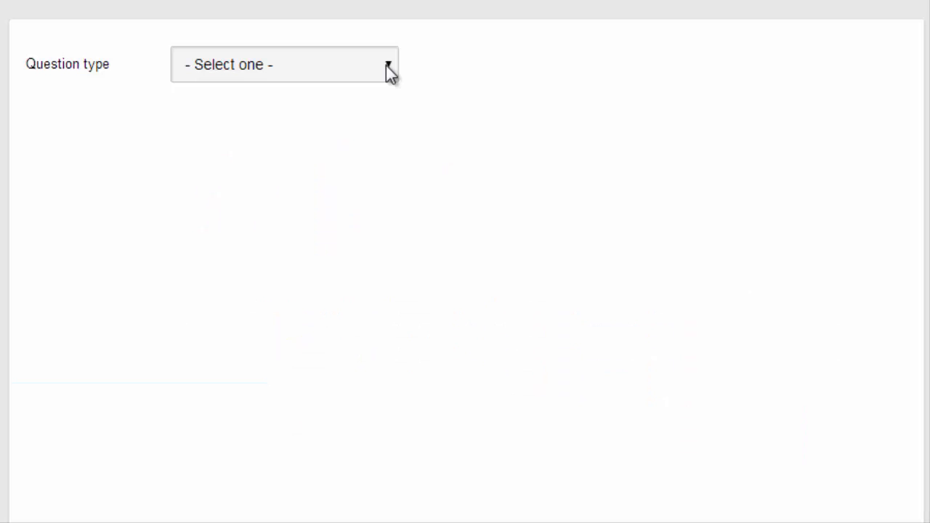
Create a Fill-In-The-Blank question reading "Fill in the blank with the appropriate pronoun. My brother is coming home for Christmas. __ is staying for two weeks."
left_click(386, 65)
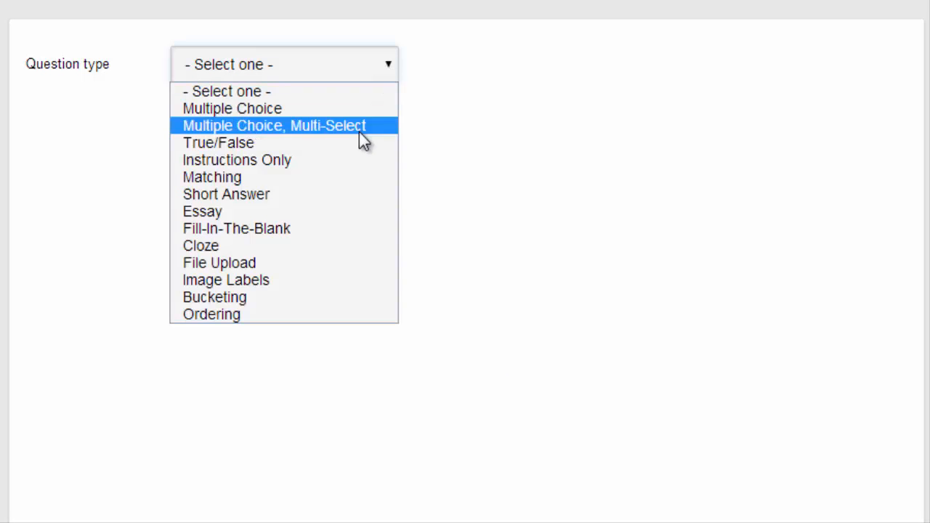
left_click(341, 228)
left_click(234, 139)
type("Fill in the blank with the appropriate pronoun.  My brother is coming home for Christmas.")
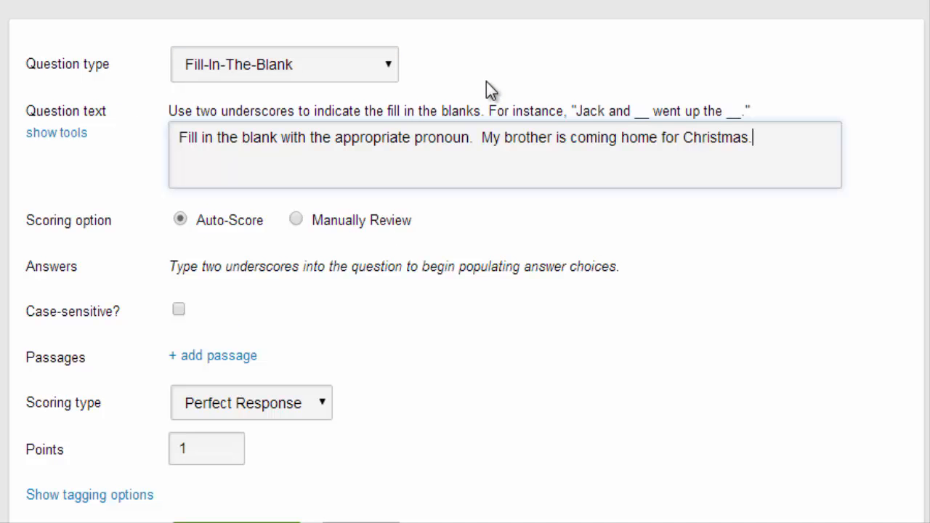
type("__ ")
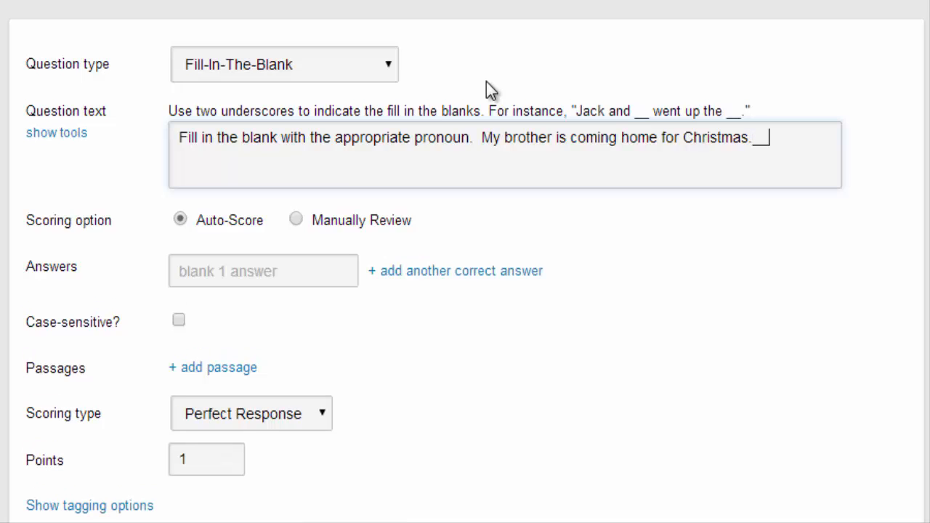
type("is staying for ")
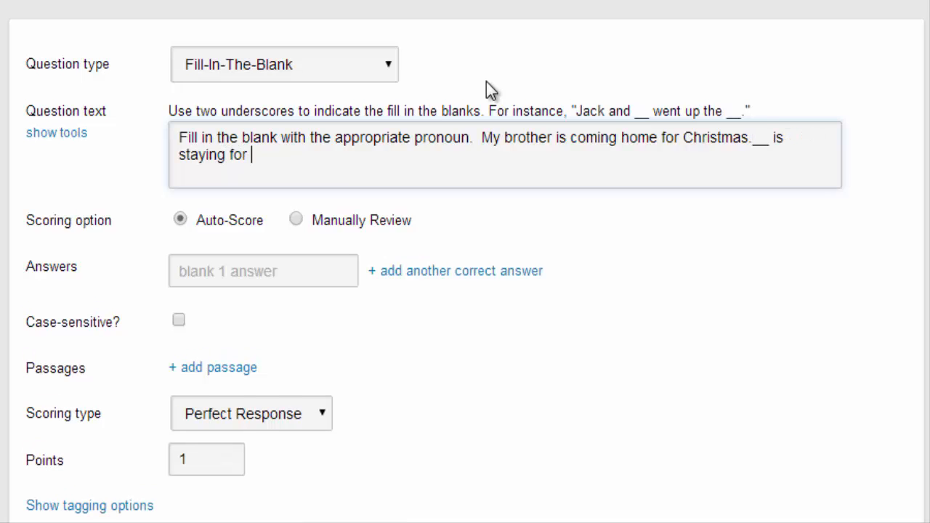
type("two weeks.")
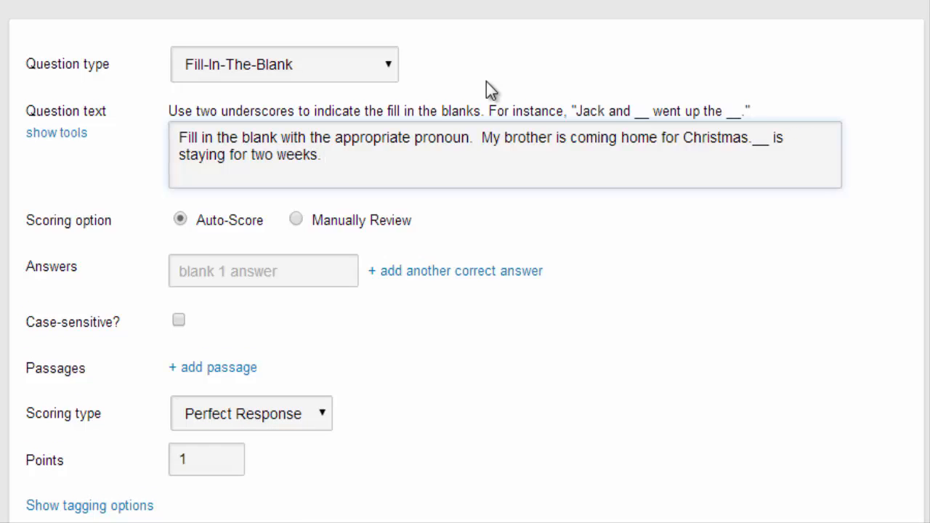
Enter "He" as the blank's correct answer and, with the Manually Review scoring option selected, add a second correct-answer field
left_click(211, 263)
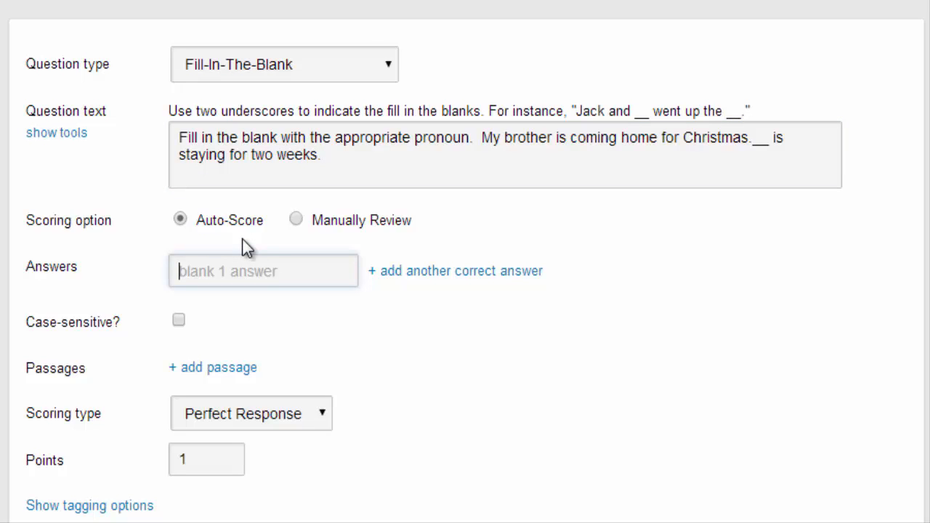
type("He")
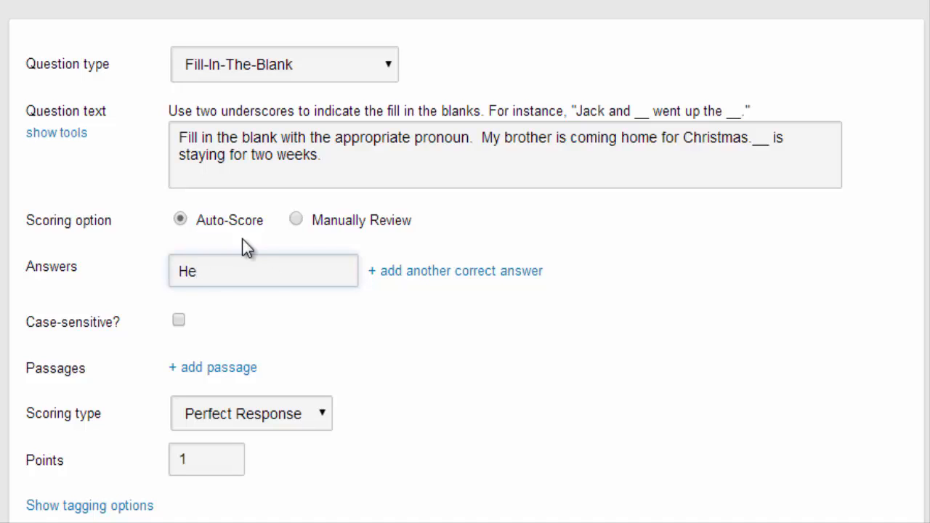
left_click(296, 220)
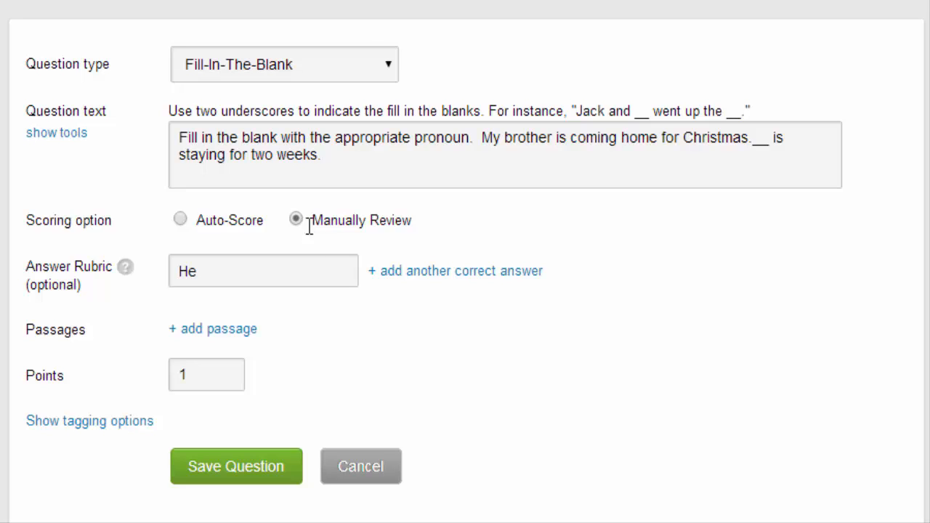
left_click(411, 276)
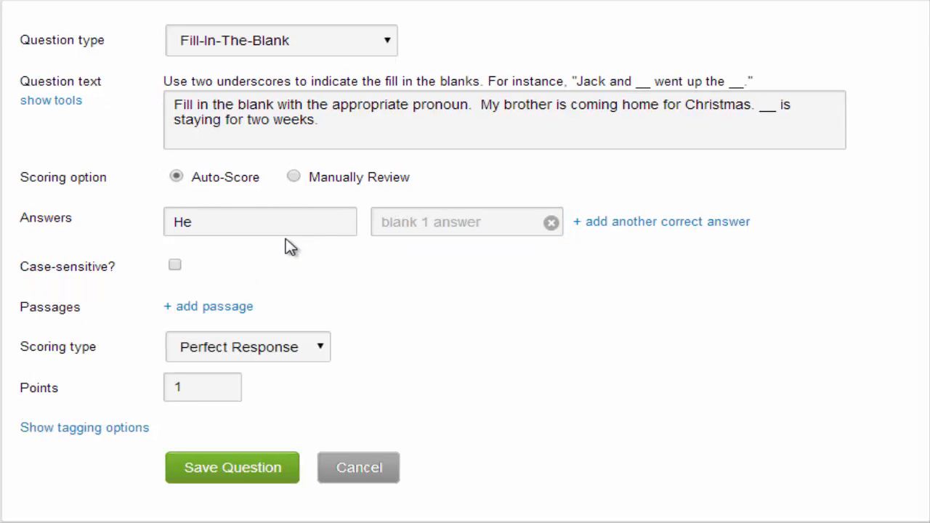
Make the fill-in-the-blank answers case-sensitive and choose Perfect Response as the scoring type
left_click(175, 266)
left_click(321, 346)
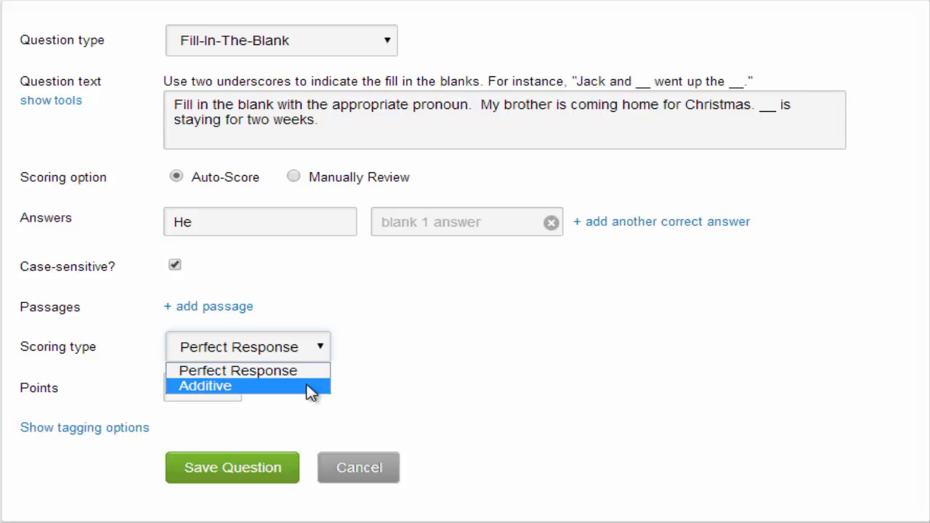
left_click(303, 372)
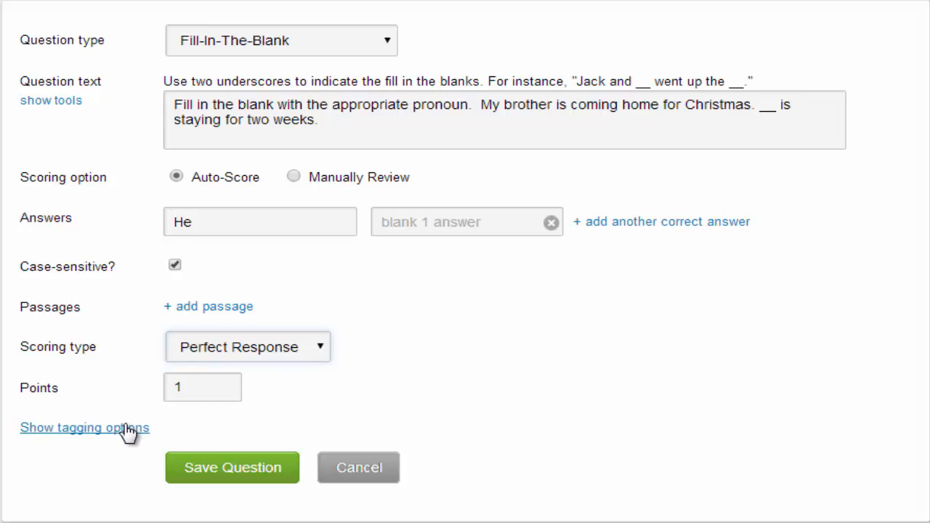
Save the Fill-In-The-Blank question and fill its blank with "He" in the student view
left_click(207, 469)
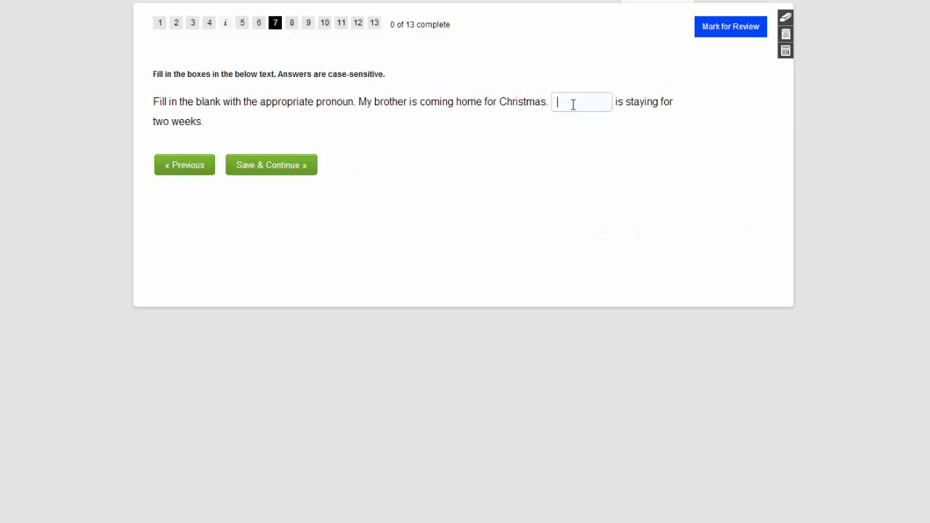
type("He")
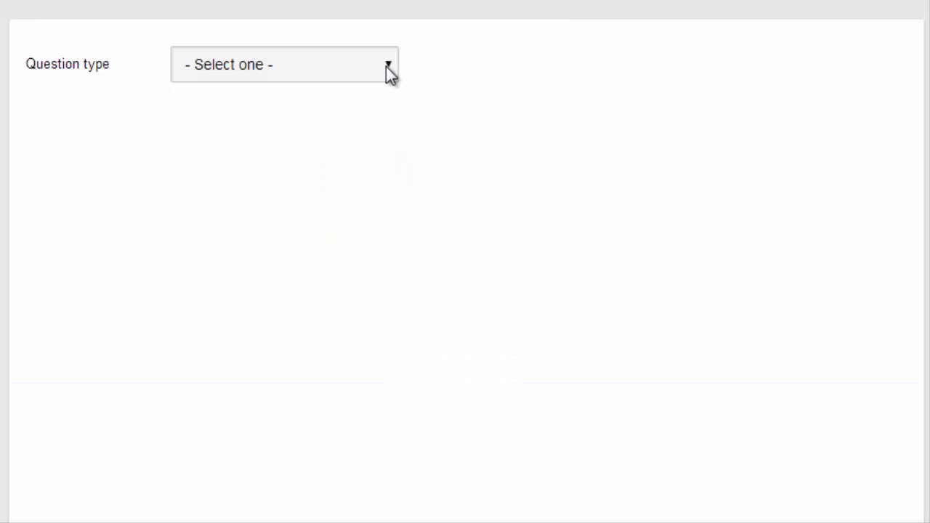
Create a Cloze question with the text "__ the boys play ball."
left_click(386, 66)
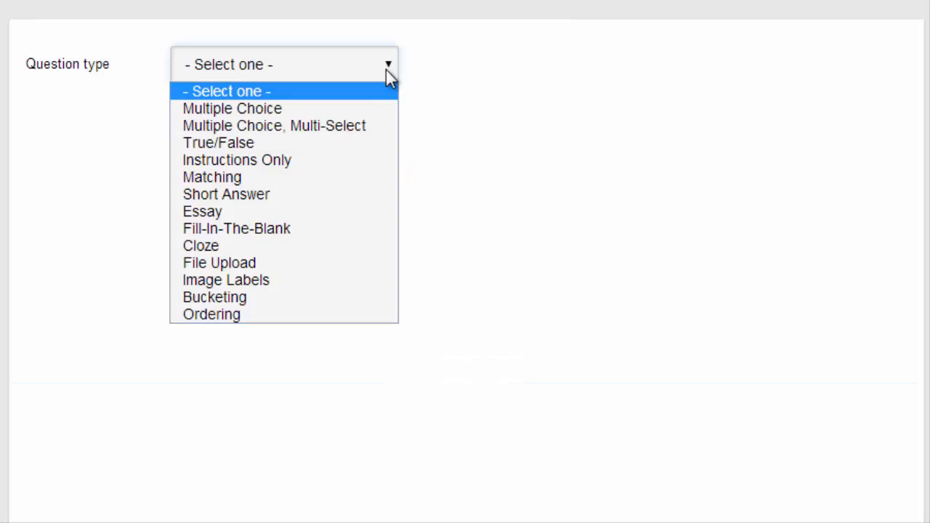
left_click(383, 238)
left_click(253, 141)
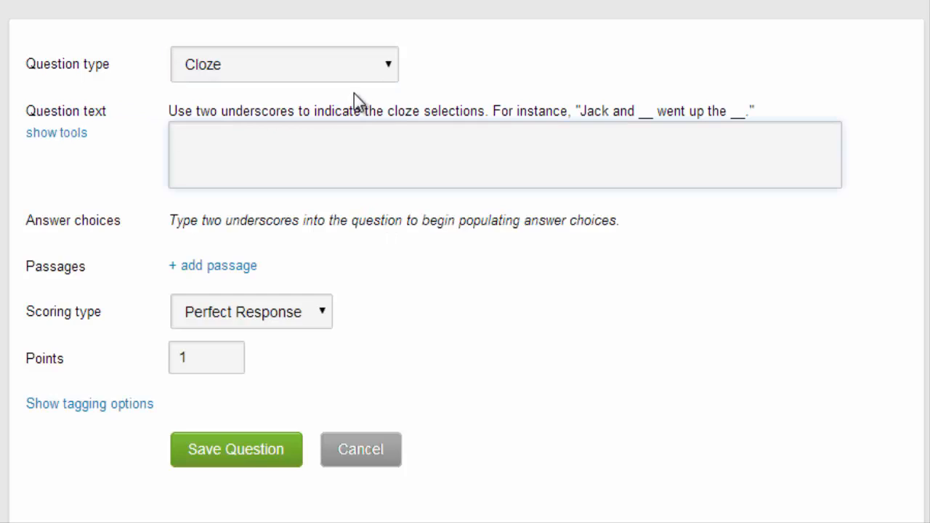
type("__ the boys play ball.")
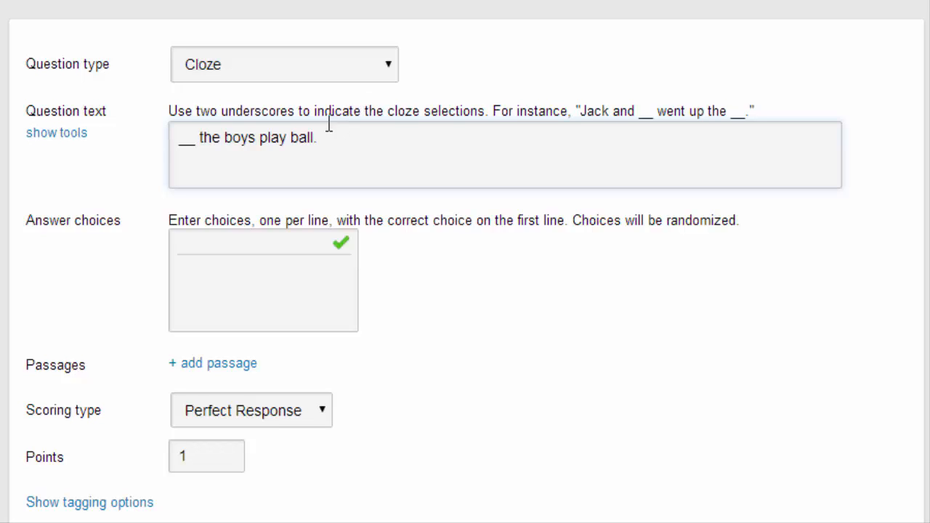
Enter the Cloze answer choices All, Well and Like, with All on the first line as the correct one
left_click(230, 244)
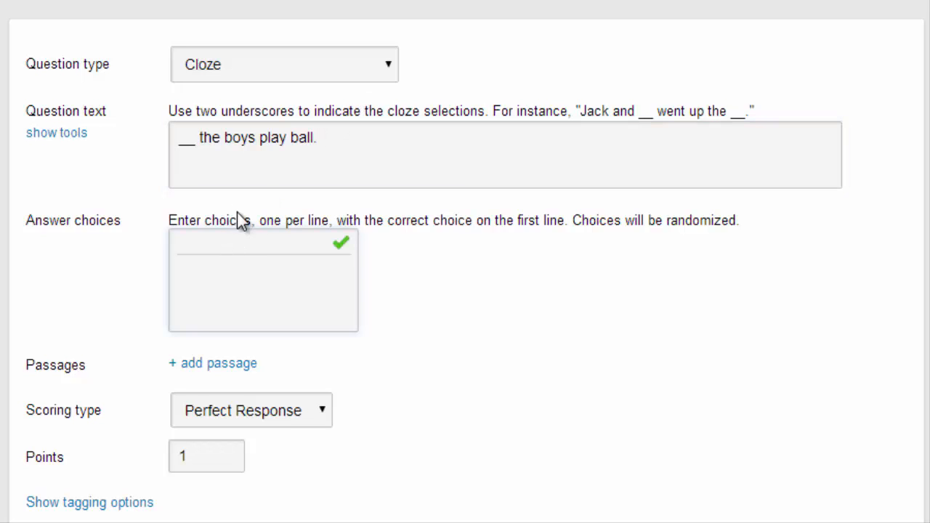
type("All")
key("Return")
type("Like")
key("Return")
type("Well")
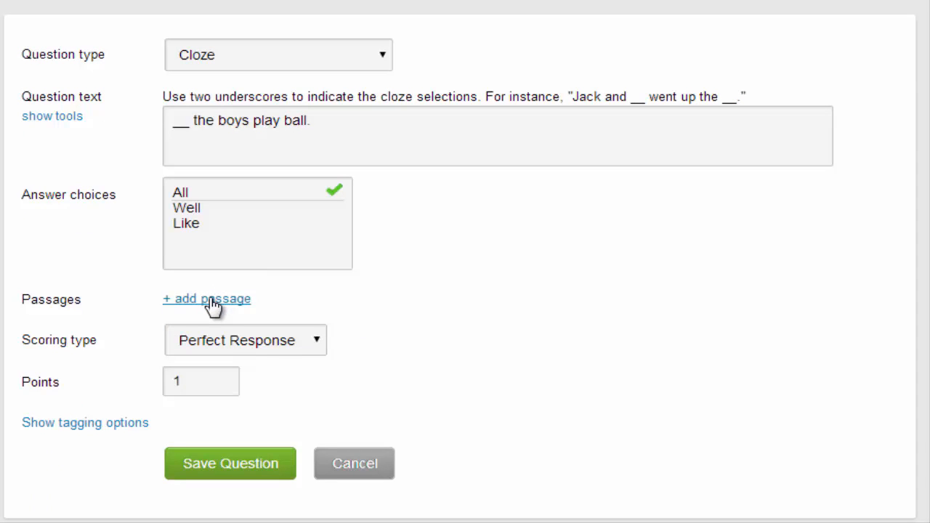
Choose Perfect Response as the Cloze question's scoring type and save the question
left_click(319, 343)
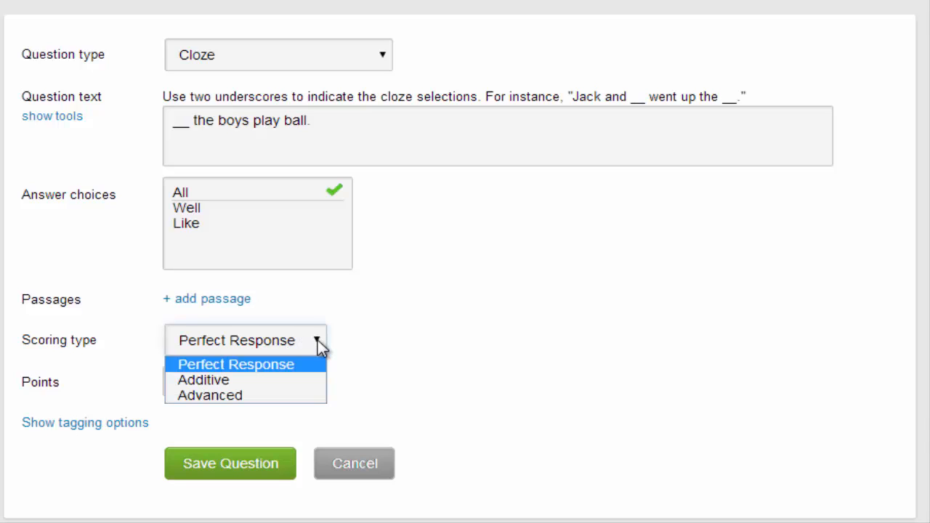
left_click(259, 364)
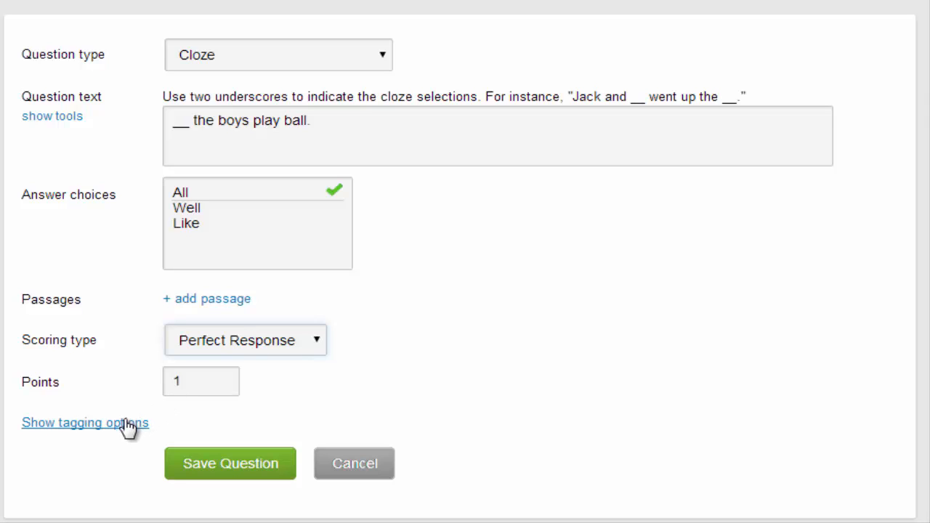
left_click(189, 465)
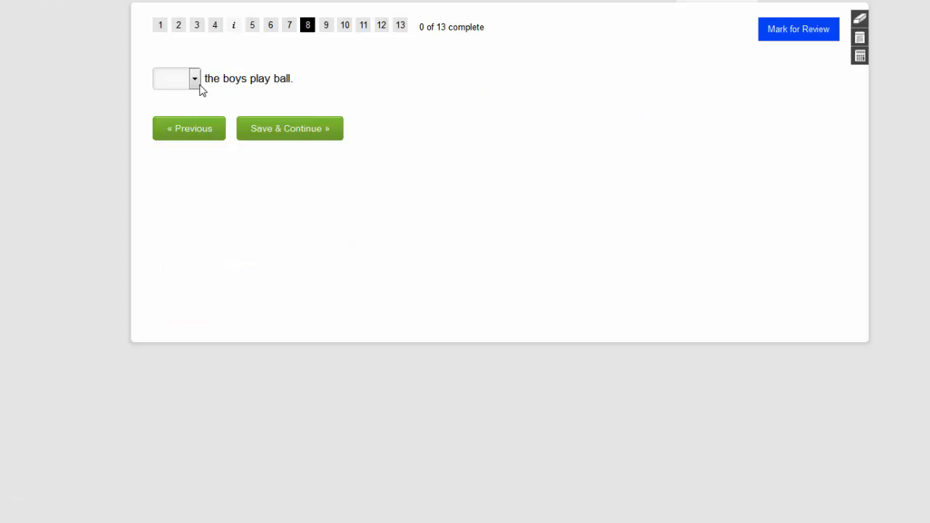
In the student view, choose an answer for the blank in "the boys play ball."
left_click(195, 79)
left_click(168, 129)
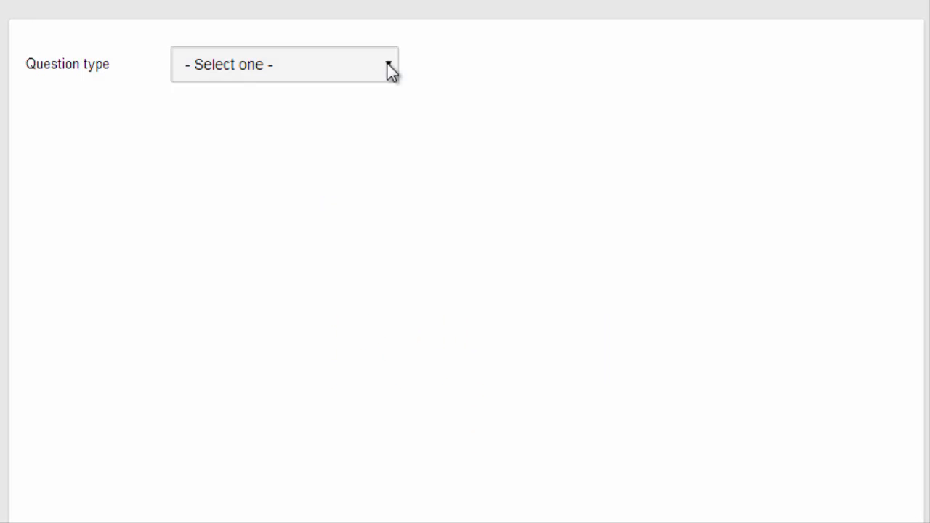
Create a File Upload question with the text "Attach your chapter one summary in word.doc format here."
left_click(387, 65)
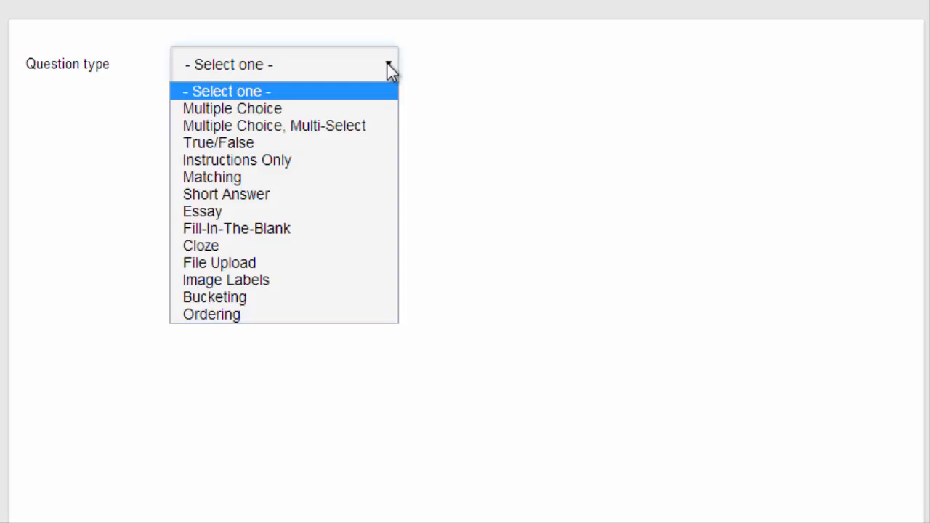
left_click(373, 260)
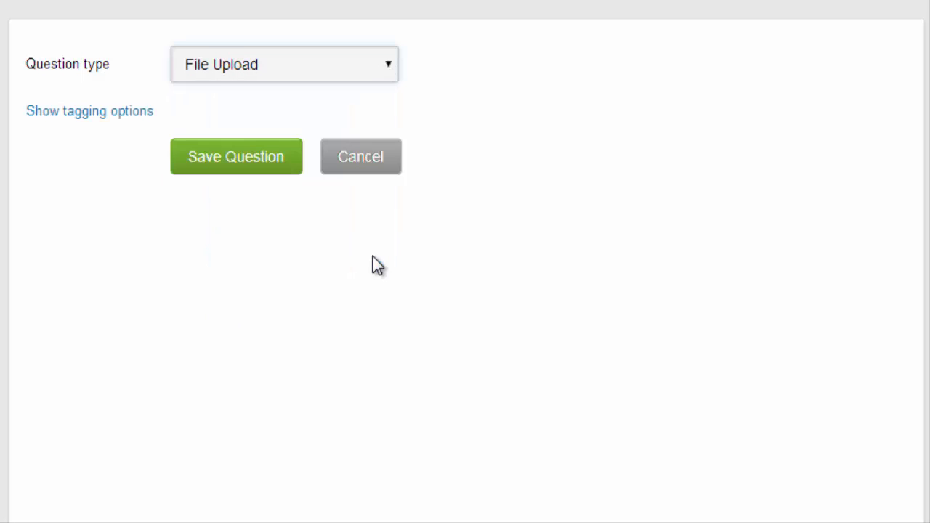
left_click(219, 117)
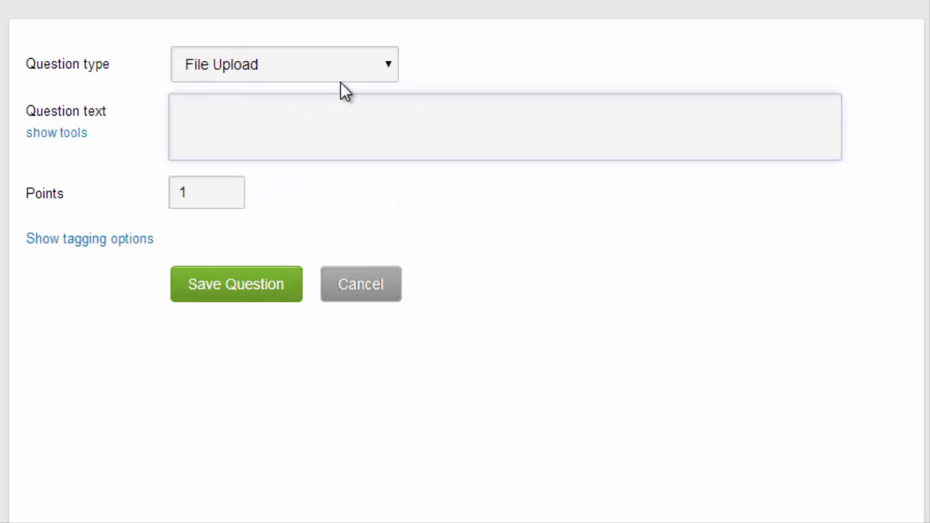
type("Attach your chapter one summary in word.doc format here.")
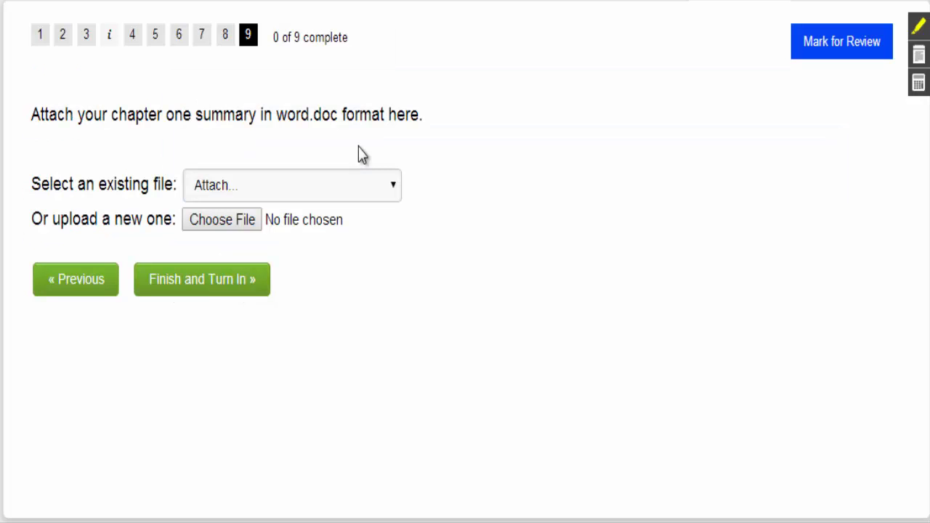
In the student view, check the list of existing files and upload the Chapter One Summary Word document from the Images folder
left_click(372, 185)
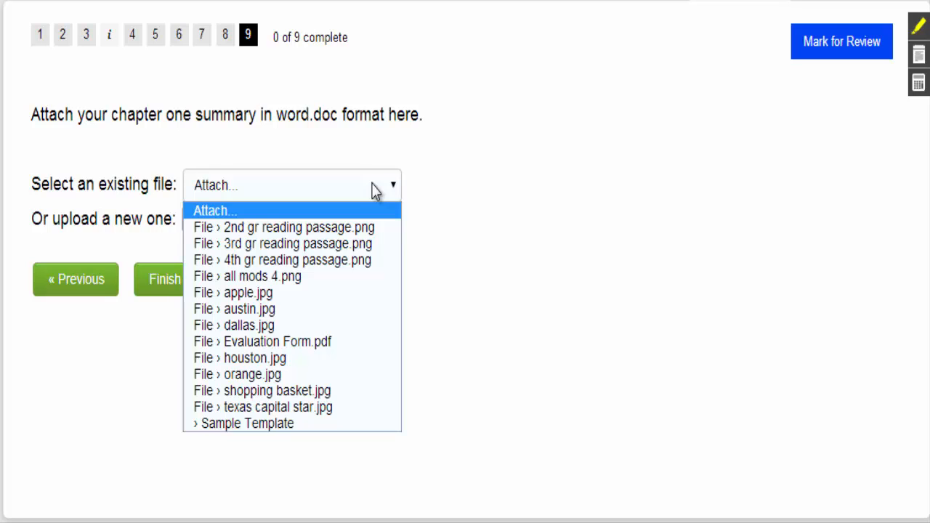
left_click(374, 190)
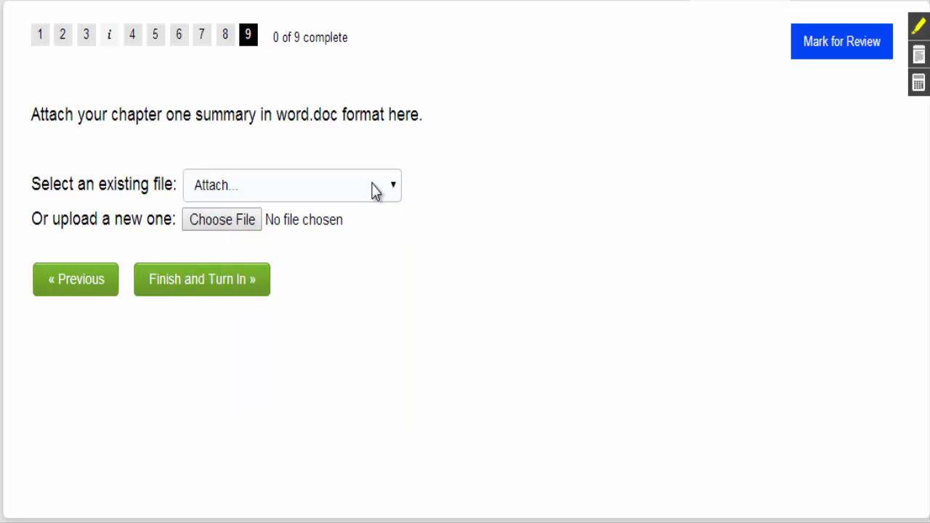
left_click(243, 222)
left_click_drag(508, 228, 512, 285)
left_click(233, 266)
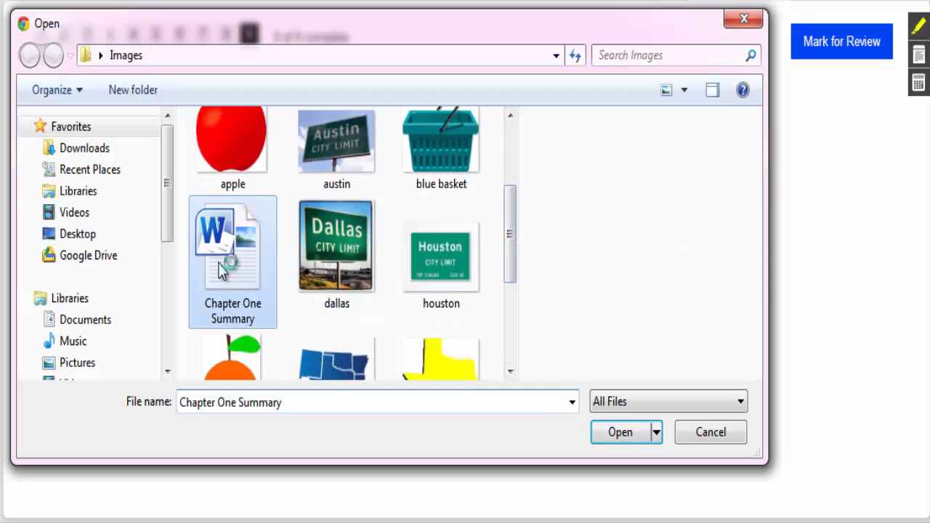
left_click(624, 432)
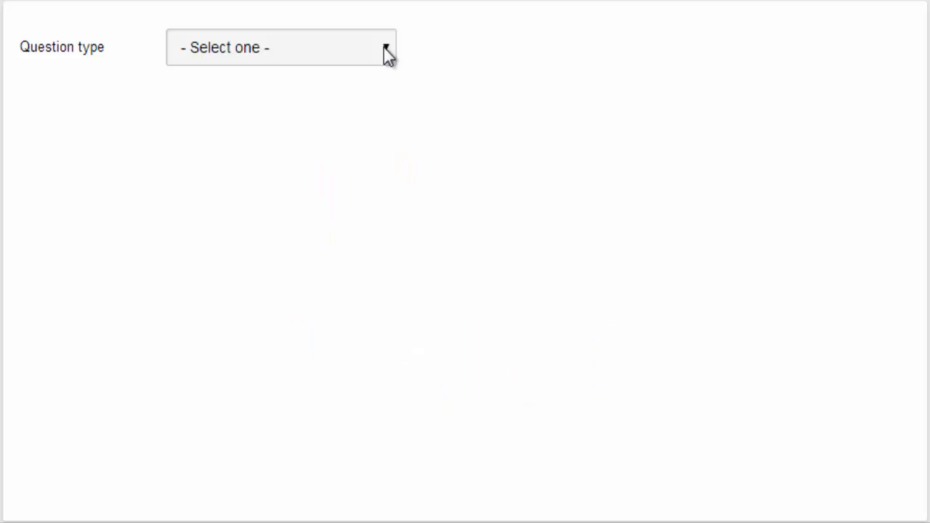
Create an Image Labels question with the text "Label the states with their appropriate abbreviations."
left_click(389, 55)
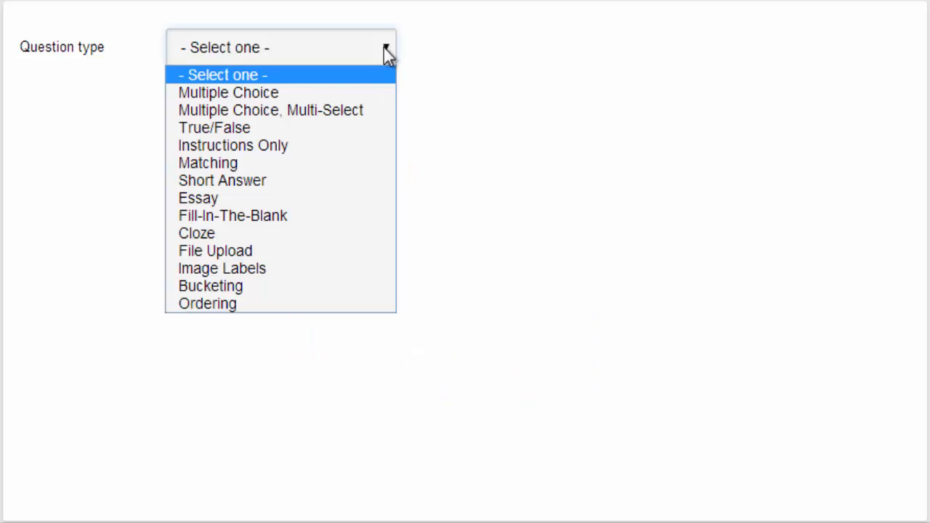
left_click(326, 268)
left_click(227, 99)
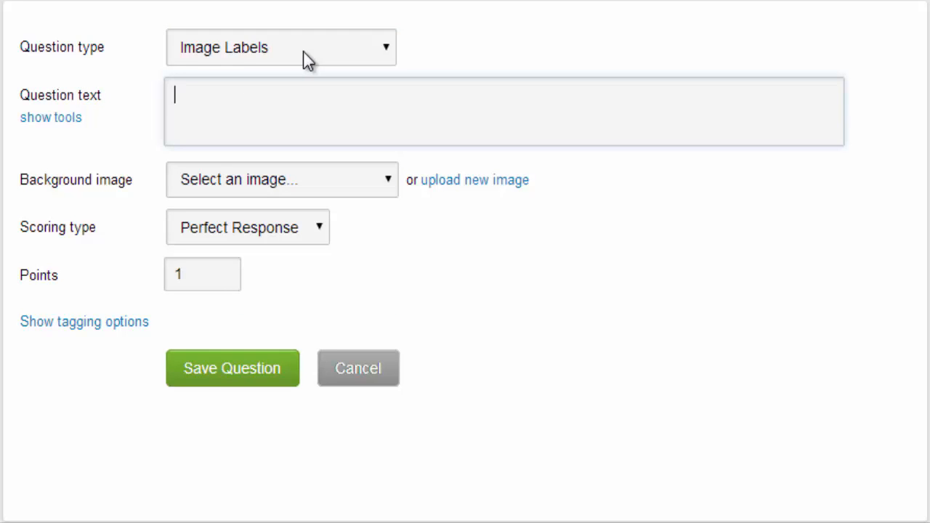
type("Label the states with their appropriate abbreviations.")
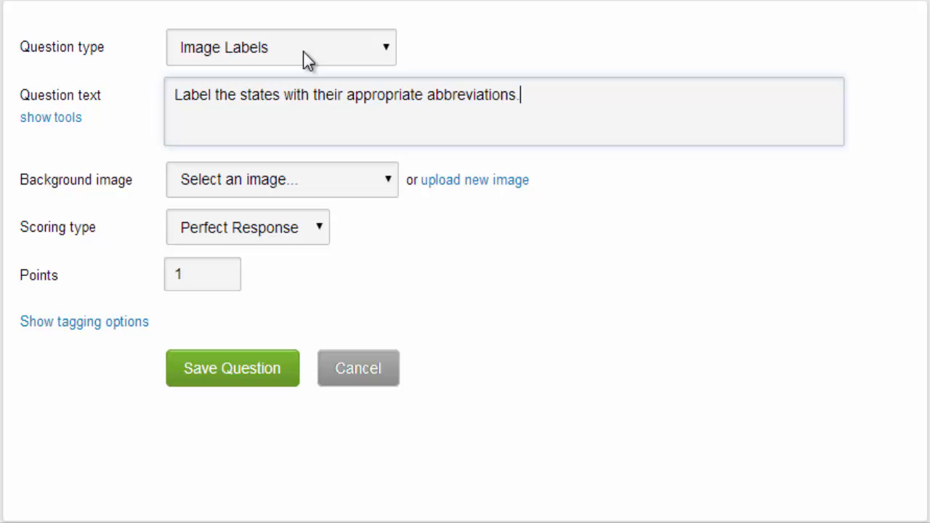
Upload the "blank west coast states" picture from the Images folder as the question's background image
left_click(386, 187)
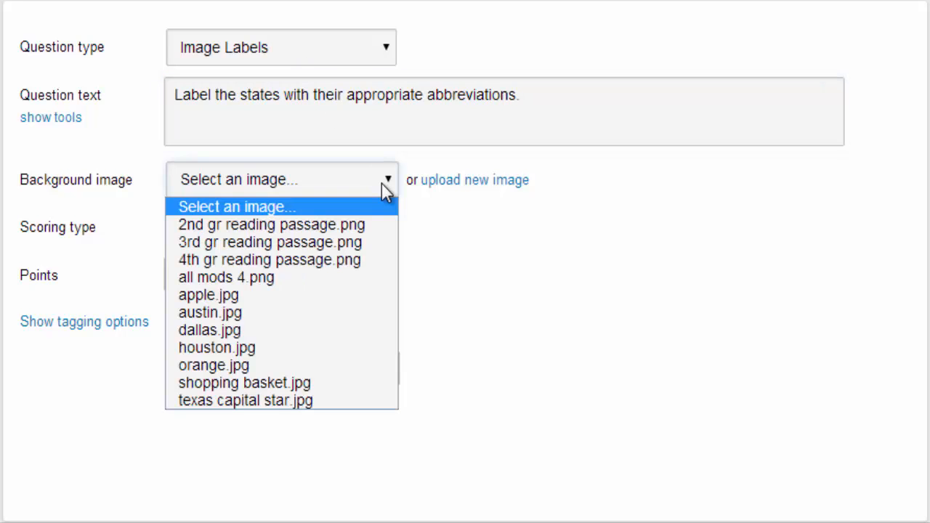
left_click(449, 188)
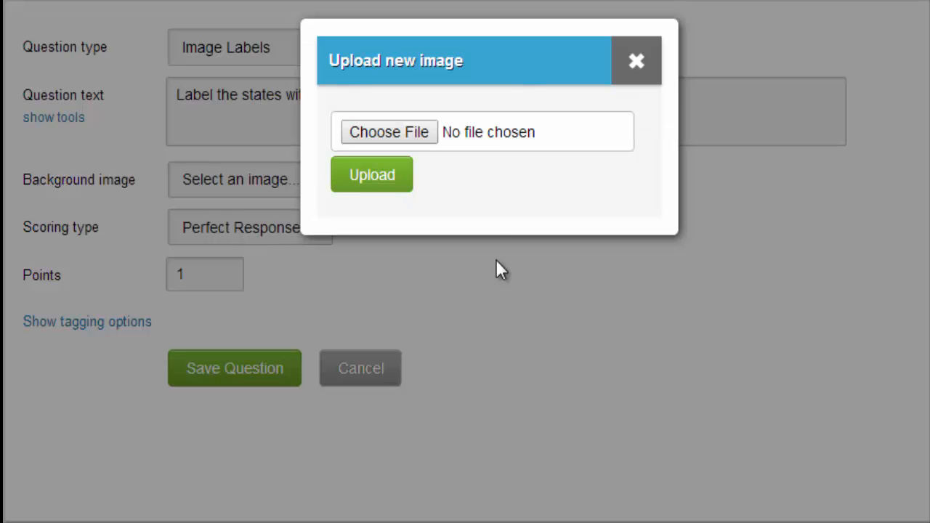
left_click(398, 135)
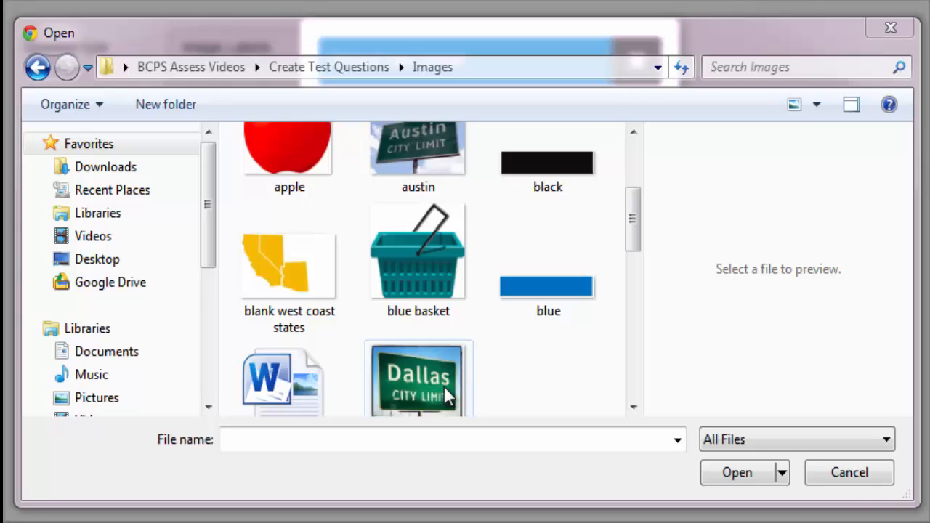
left_click(288, 298)
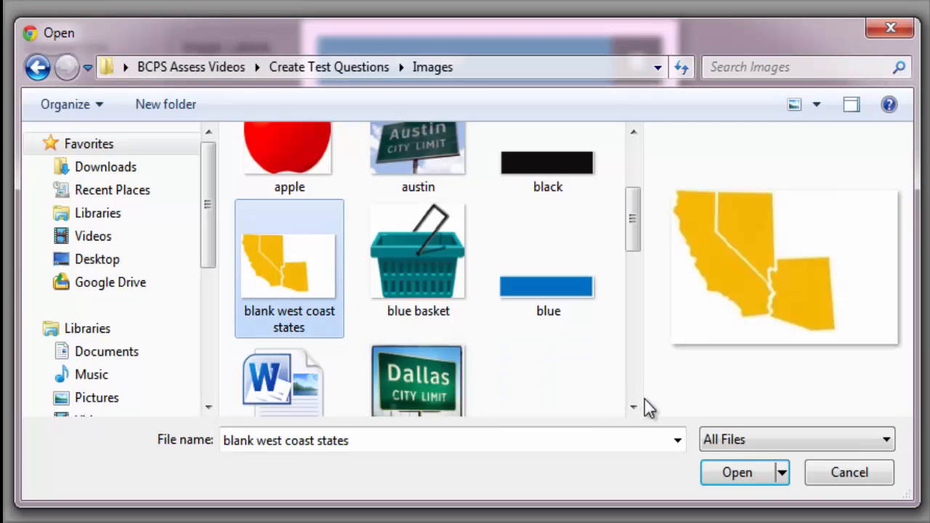
left_click(732, 473)
left_click(404, 185)
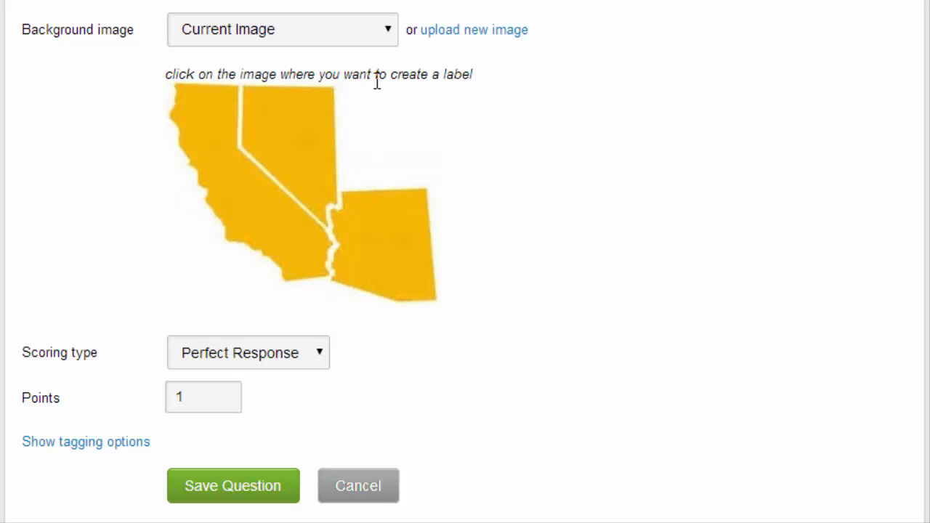
Add an "NV" label on Nevada and an "AZ" label positioned on Arizona in the background image
left_click(294, 106)
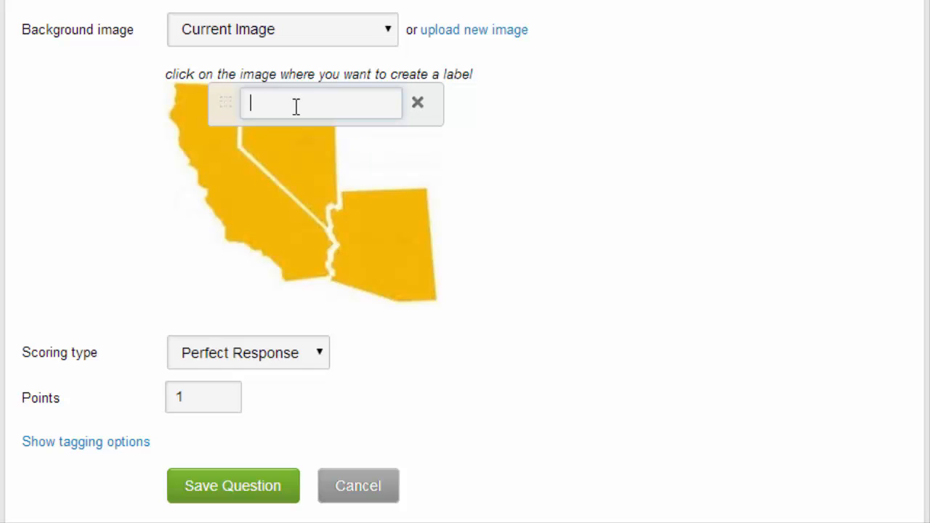
type("NV")
left_click(238, 193)
type("A")
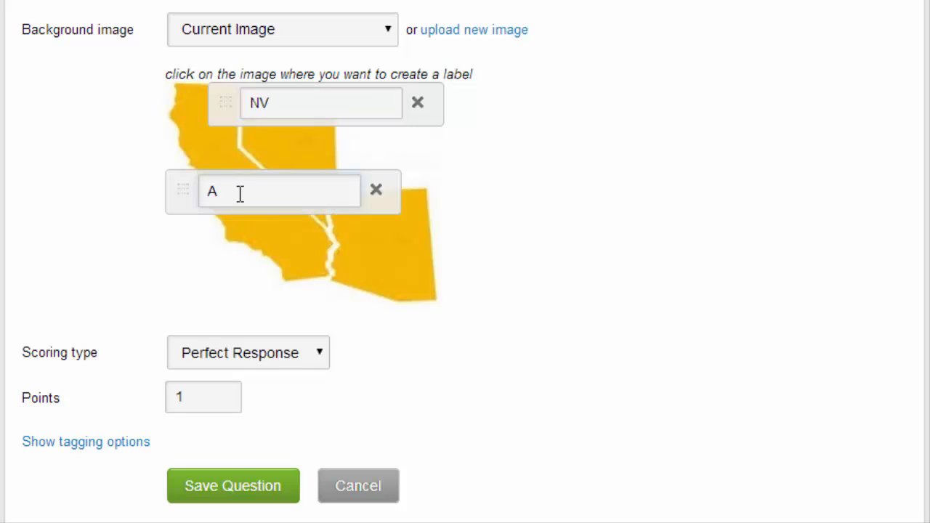
type("Z")
left_click_drag(195, 192, 380, 263)
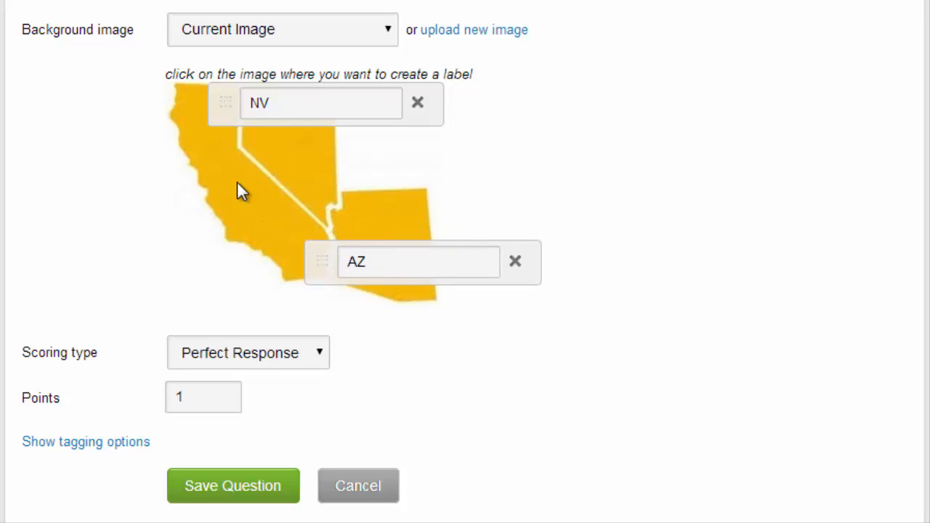
Add a "CA" label on California and set the scoring type to Additive
left_click(237, 182)
type("CR")
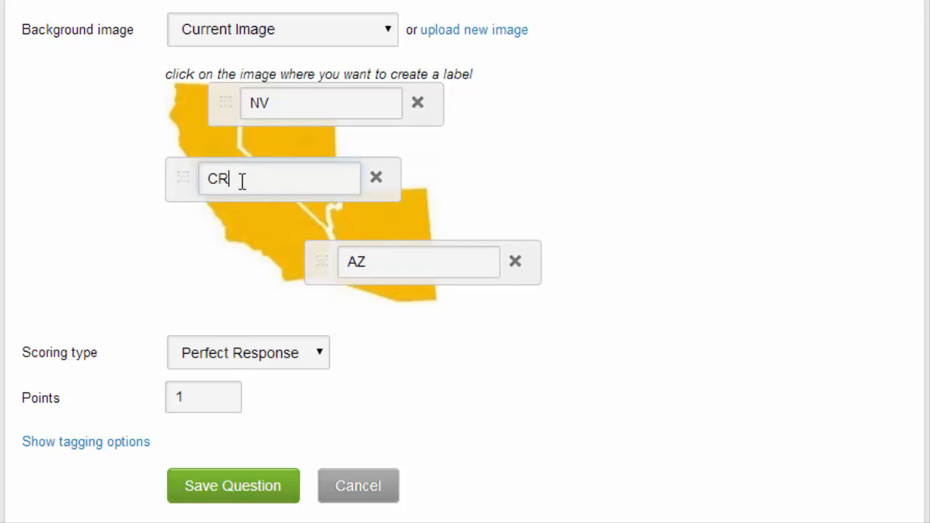
left_click(376, 180)
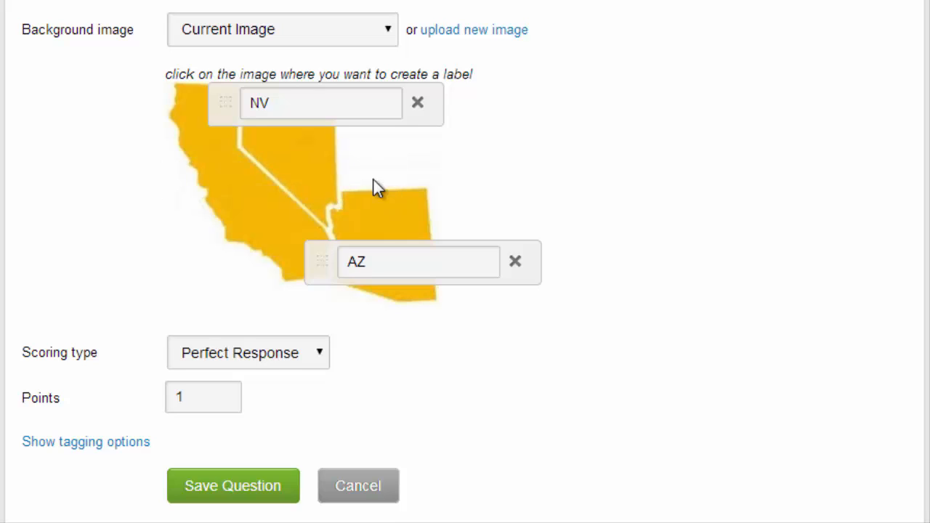
left_click(236, 180)
type("CA")
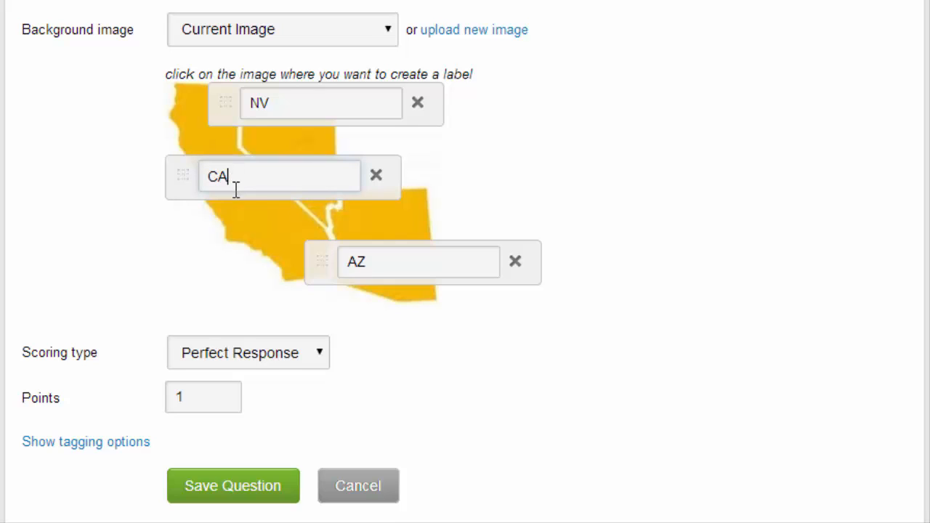
left_click(315, 354)
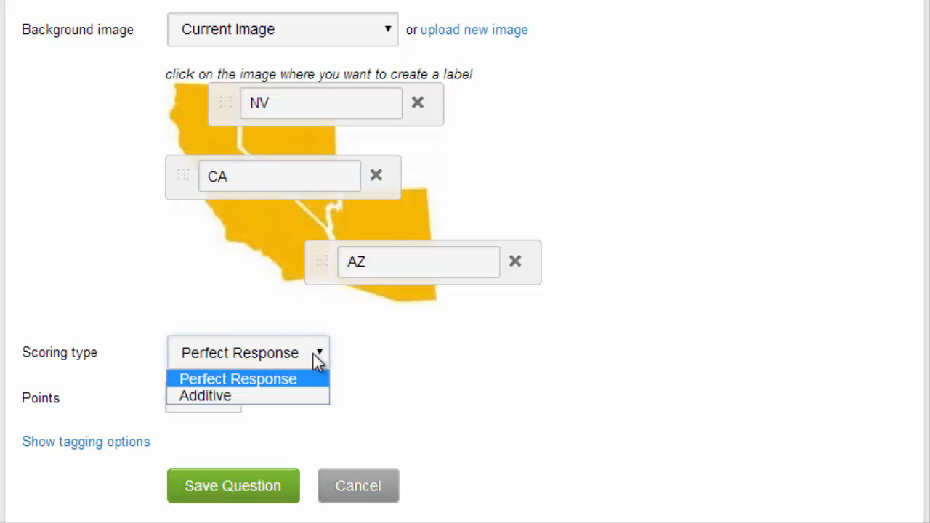
left_click(320, 396)
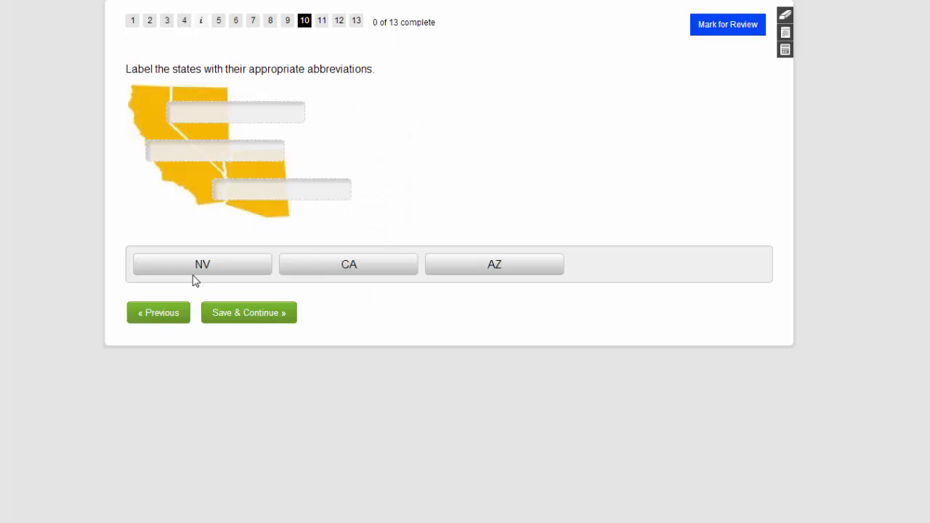
In the student view, place the NV, CA and AZ labels on their matching states
left_click_drag(195, 264, 231, 114)
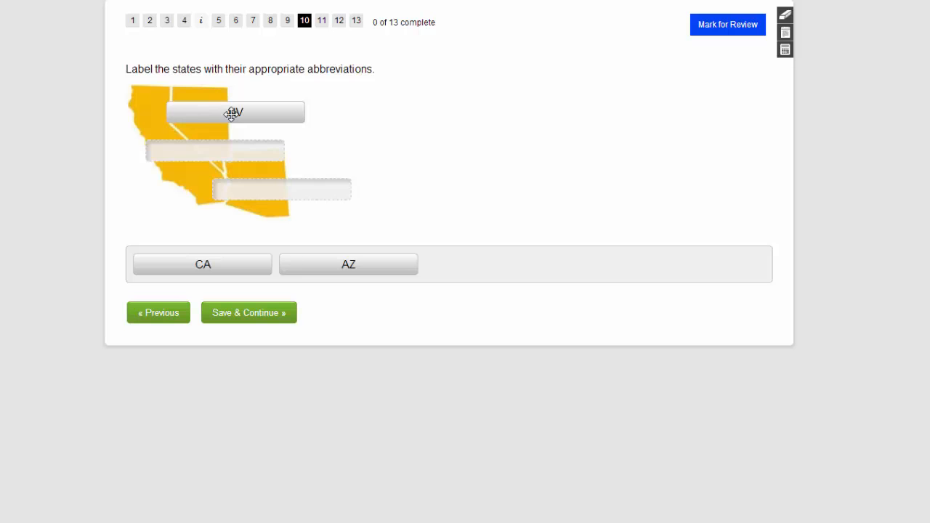
left_click_drag(223, 170, 235, 150)
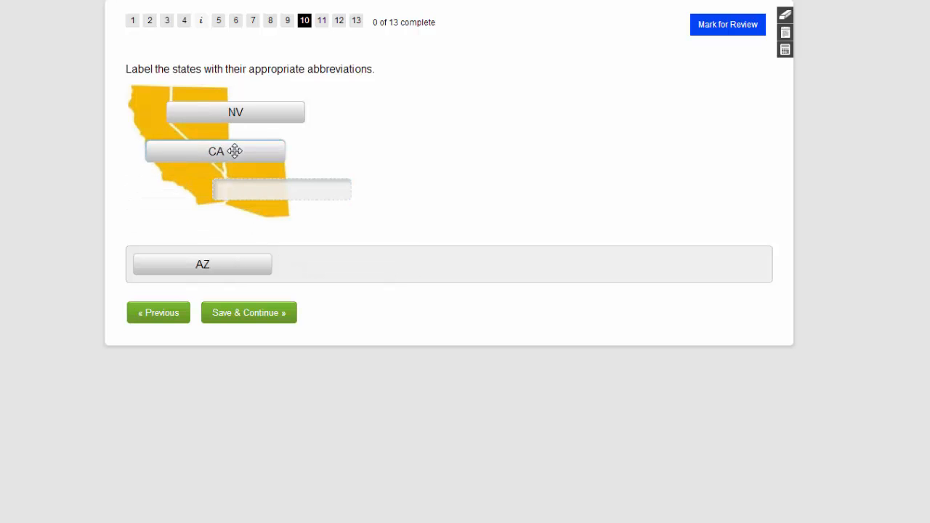
left_click_drag(202, 262, 293, 189)
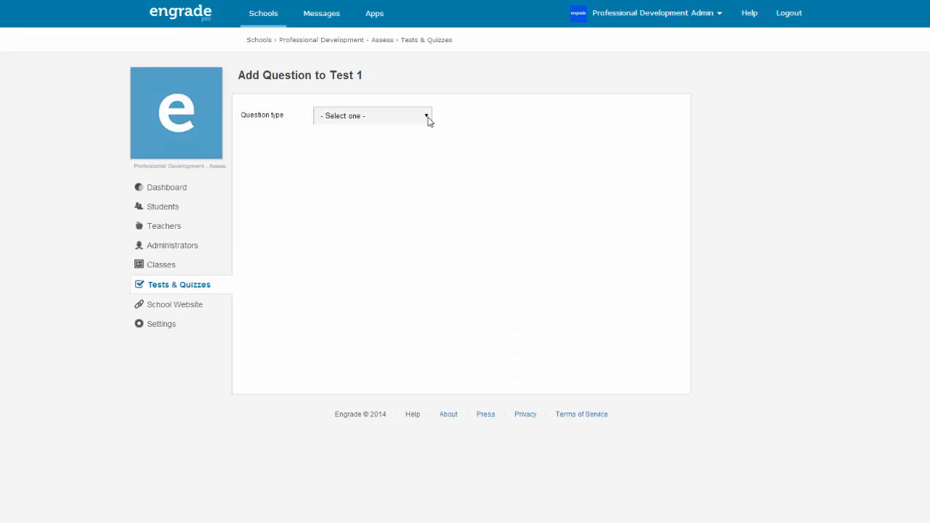
Create a Bucketing question asking students to put 5 apples into the blue basket and 3 oranges into the mother's yellow basket
left_click(427, 119)
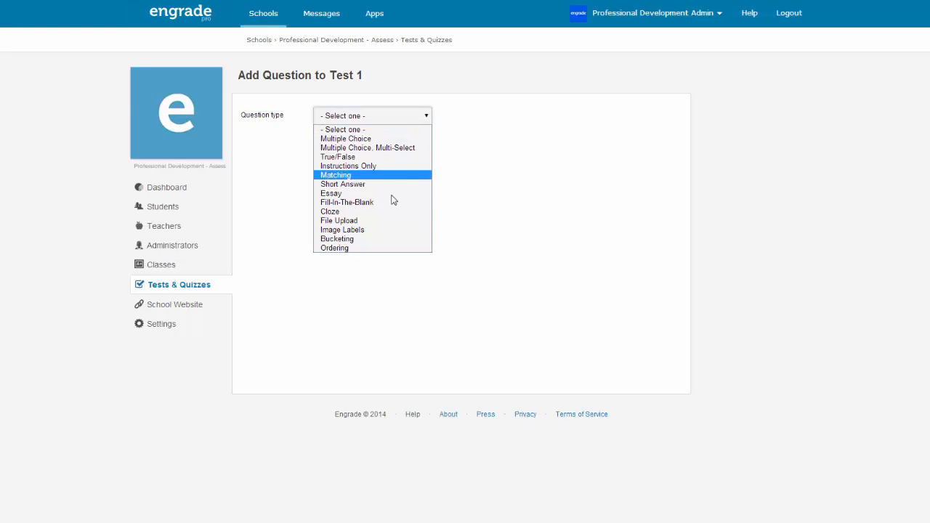
left_click(371, 242)
left_click(325, 142)
type("Sally and her mother are shopping for groceries.  Drag 5 apples into Sally's blue basket.  Drag 3 oranges into her mother's yellow basket.")
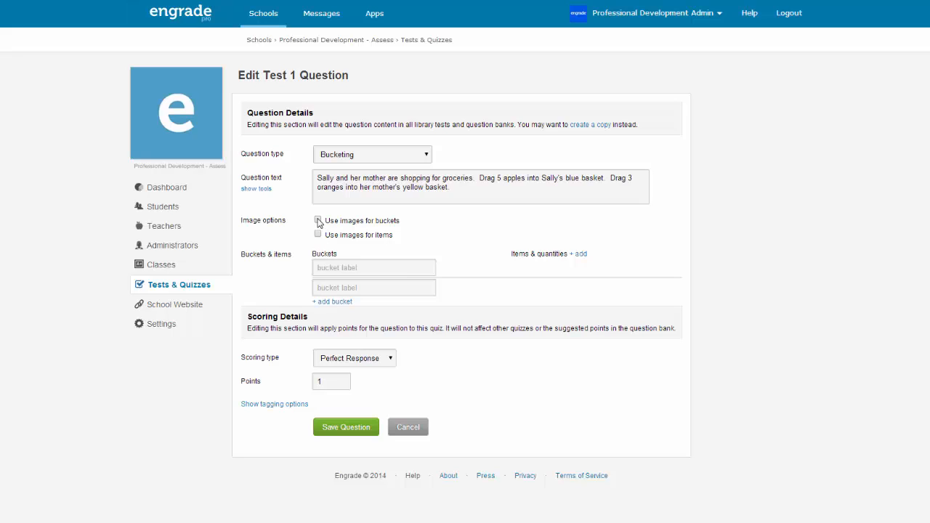
Use images for the buckets, with blue basket.jpg for the first and yellow basket.jpg for an added second bucket
left_click(317, 221)
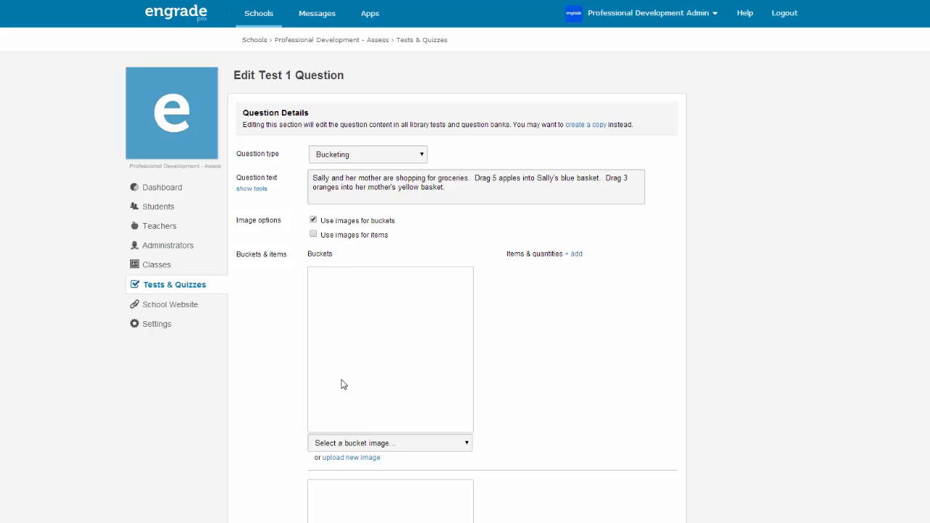
left_click(361, 444)
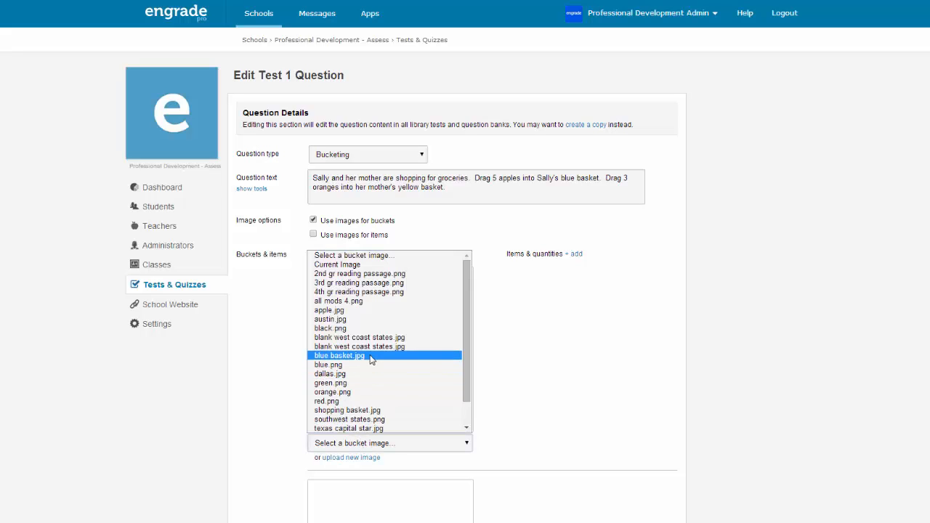
left_click(370, 356)
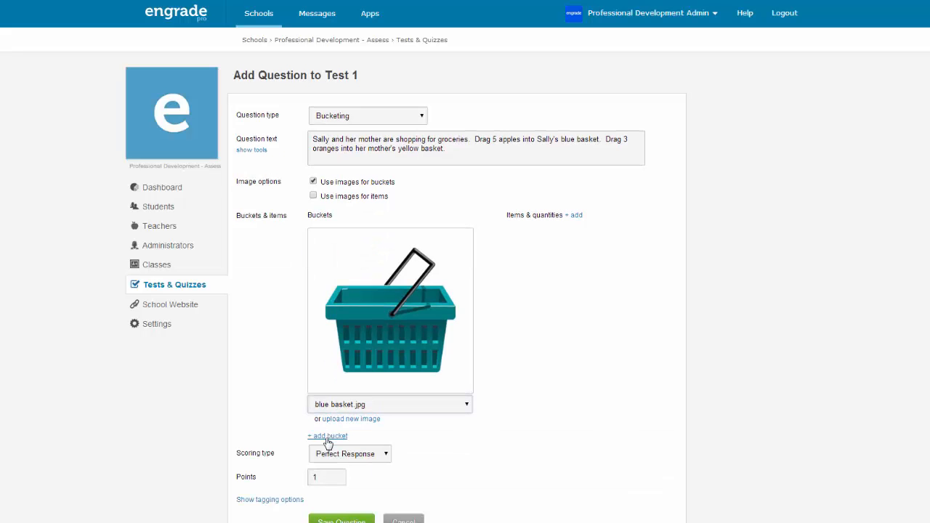
left_click(326, 438)
scroll(506, 431, "down", 3)
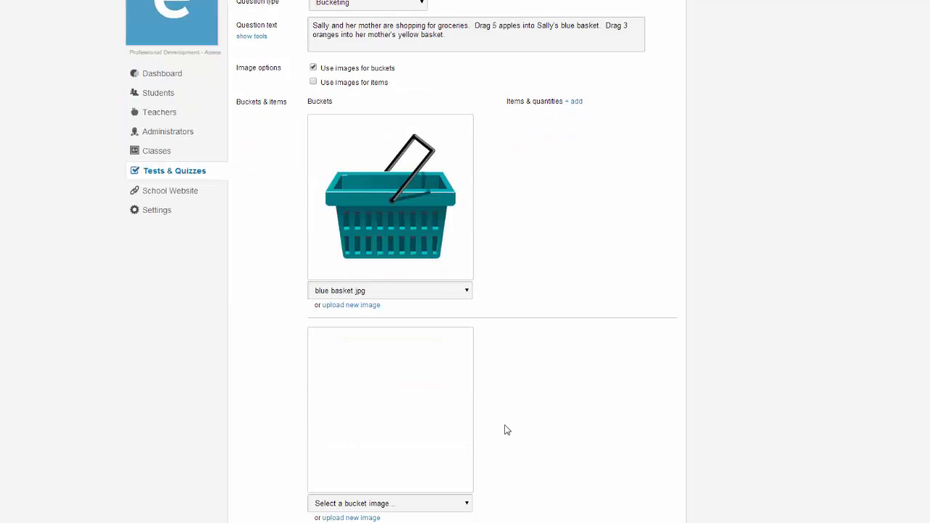
left_click(390, 392)
left_click(349, 368)
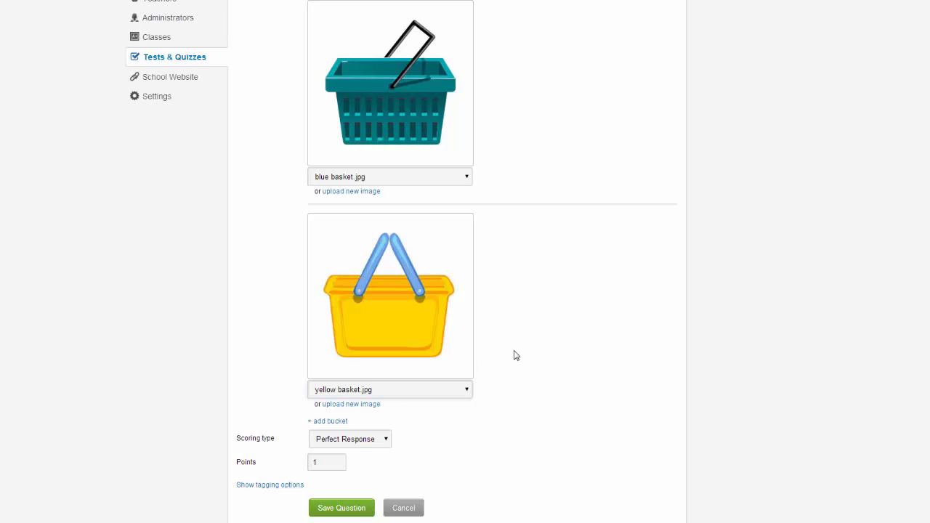
Use images for the items and add apple.jpg and orange.jpg as items
scroll(516, 355, "up", 3)
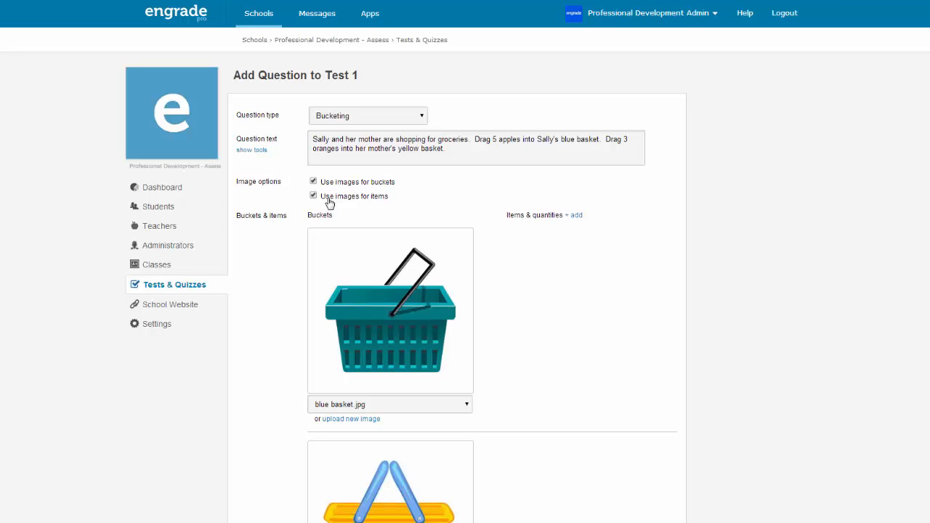
left_click(576, 216)
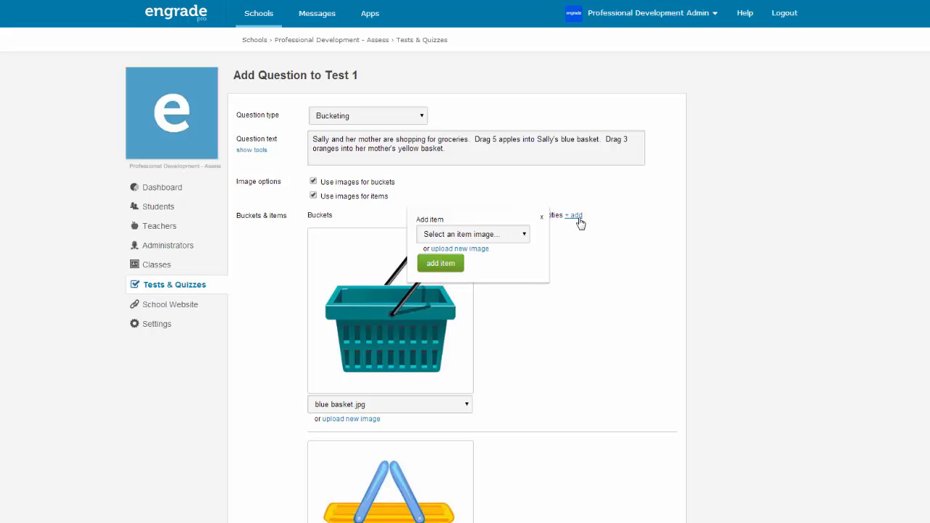
left_click(480, 233)
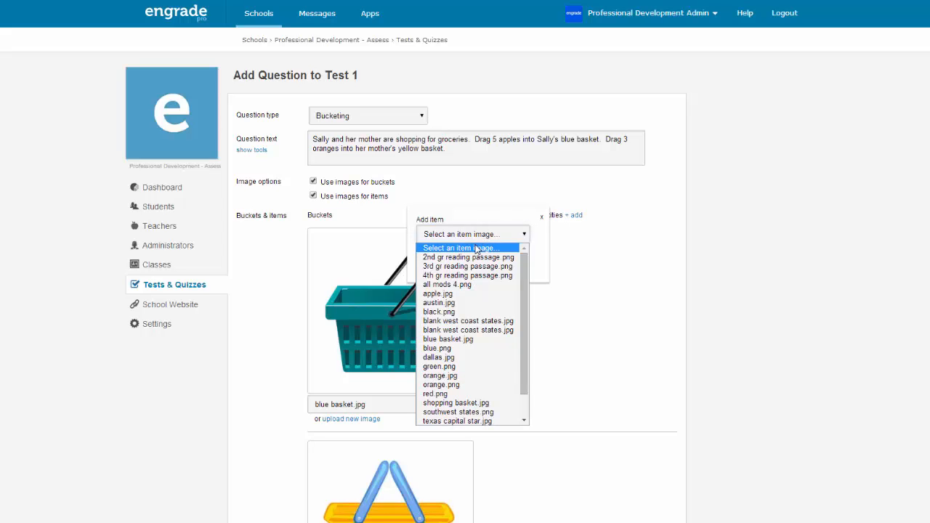
left_click(458, 293)
left_click(444, 265)
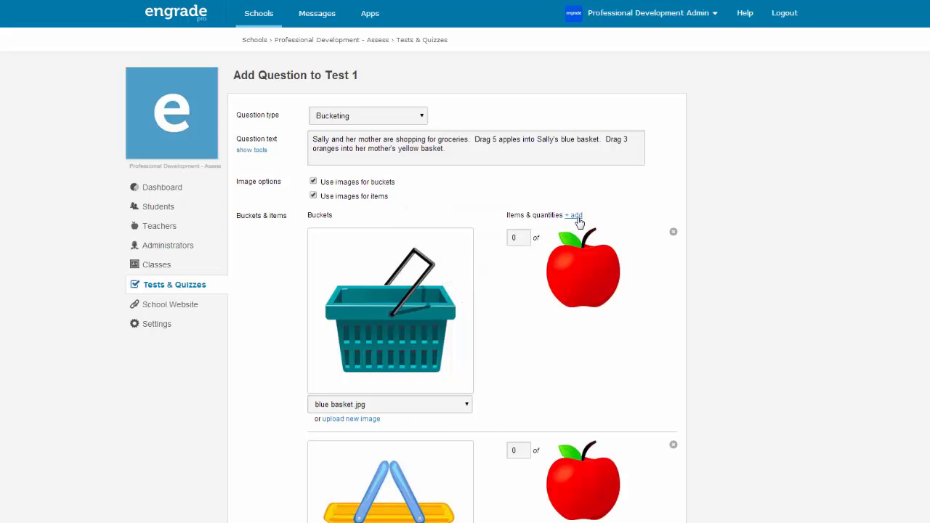
left_click(574, 215)
left_click(473, 234)
left_click(451, 375)
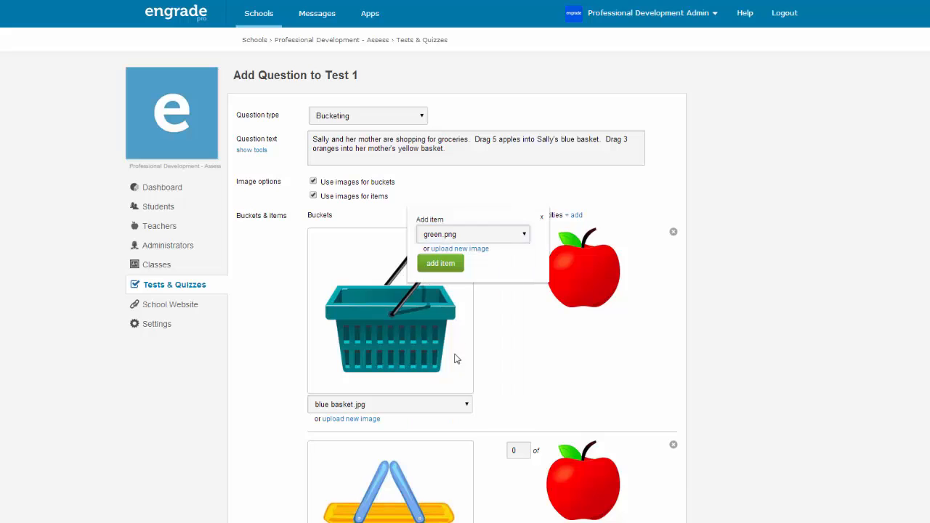
left_click(446, 267)
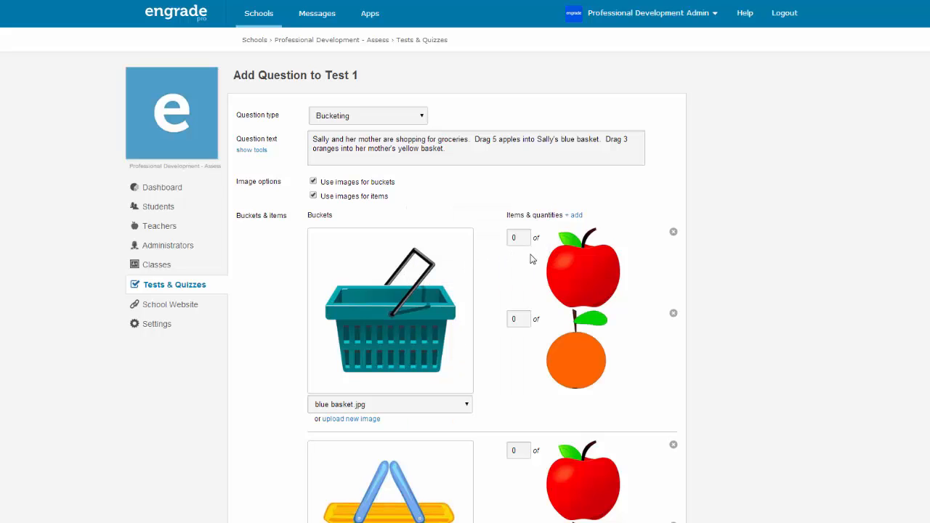
Set the correct quantities to 5 apples for the blue basket and 3 oranges for the yellow basket
scroll(531, 259, "down", 1)
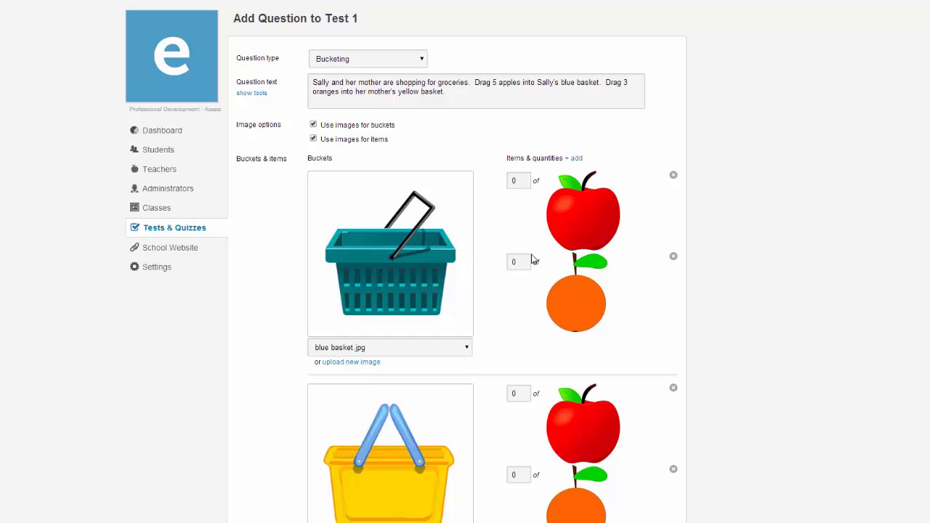
left_click(517, 182)
left_click_drag(518, 182, 503, 183)
type("5")
left_click_drag(516, 476, 506, 477)
type("3")
Check the scoring types for the Bucketing question and choose Perfect Response
scroll(531, 498, "down", 3)
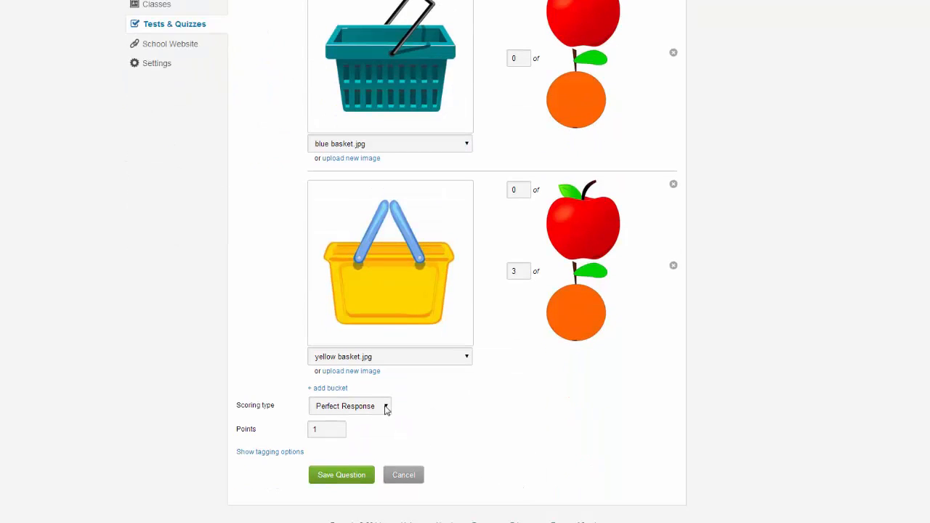
left_click(387, 408)
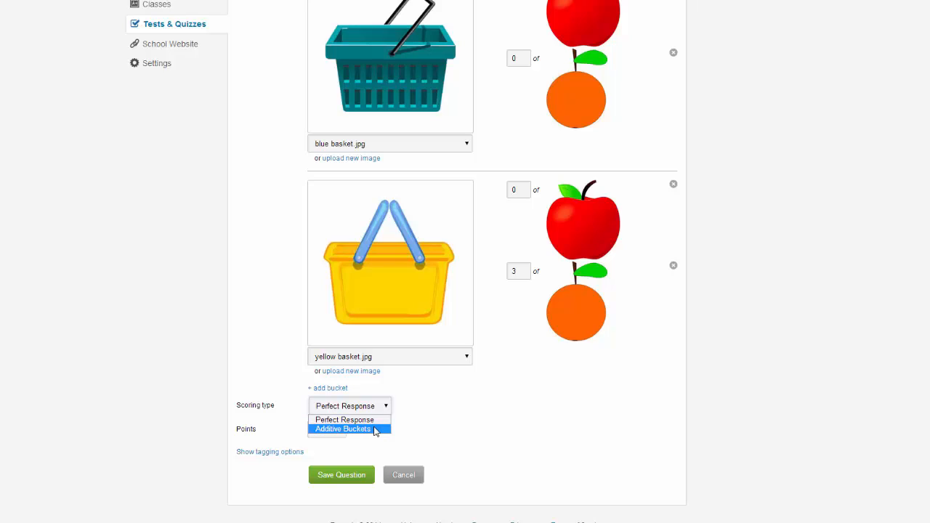
left_click(374, 422)
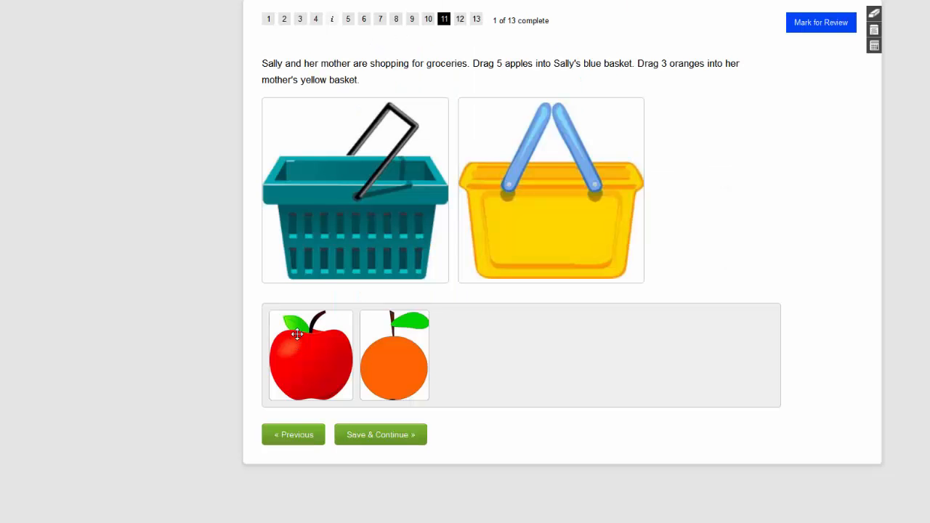
In the student view, put 5 apples into the blue basket and 3 oranges into the yellow basket
left_click_drag(297, 345, 301, 271)
left_click_drag(302, 374, 392, 258)
left_click_drag(315, 312, 317, 153)
left_click_drag(308, 339, 375, 242)
left_click_drag(309, 348, 371, 255)
left_click_drag(396, 352, 468, 230)
left_click_drag(372, 410, 549, 203)
left_click_drag(376, 438, 510, 169)
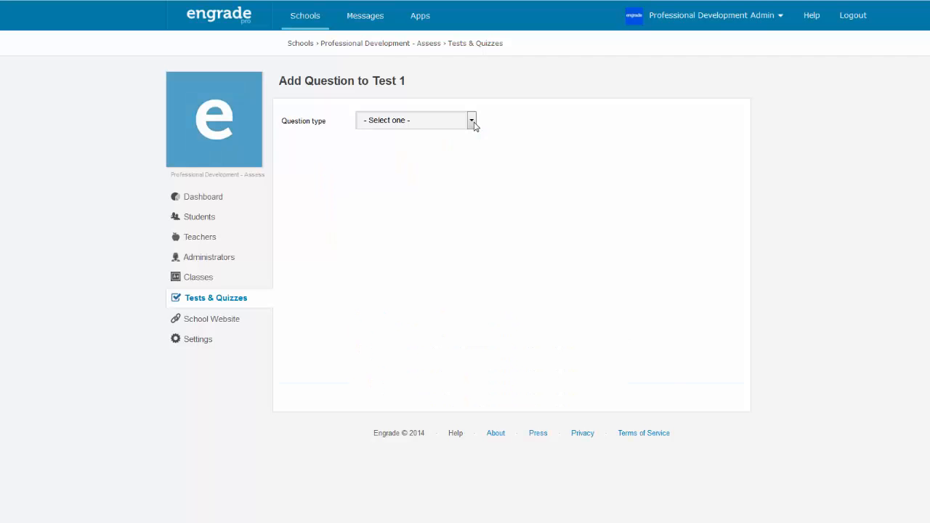
Start an Ordering question for Test 1 with the text "List the words in alphabetical order."
left_click(472, 121)
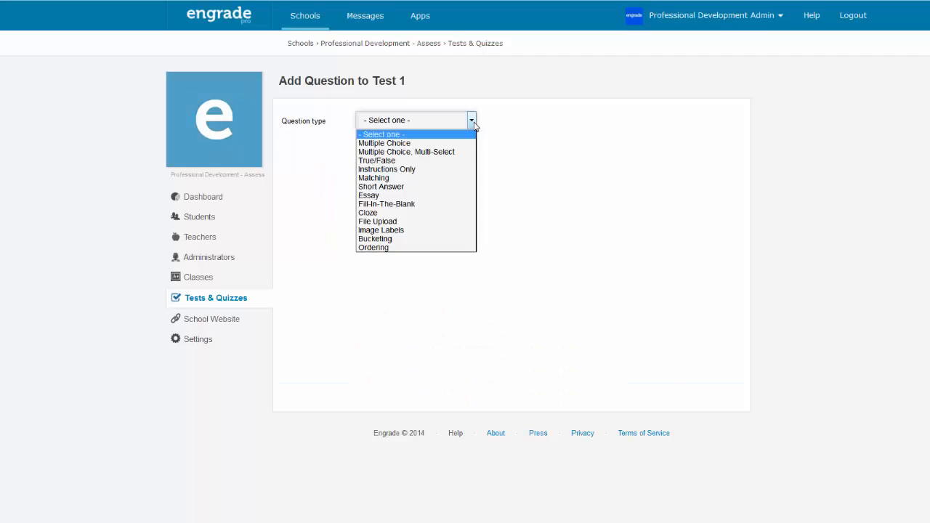
left_click(389, 250)
left_click(405, 153)
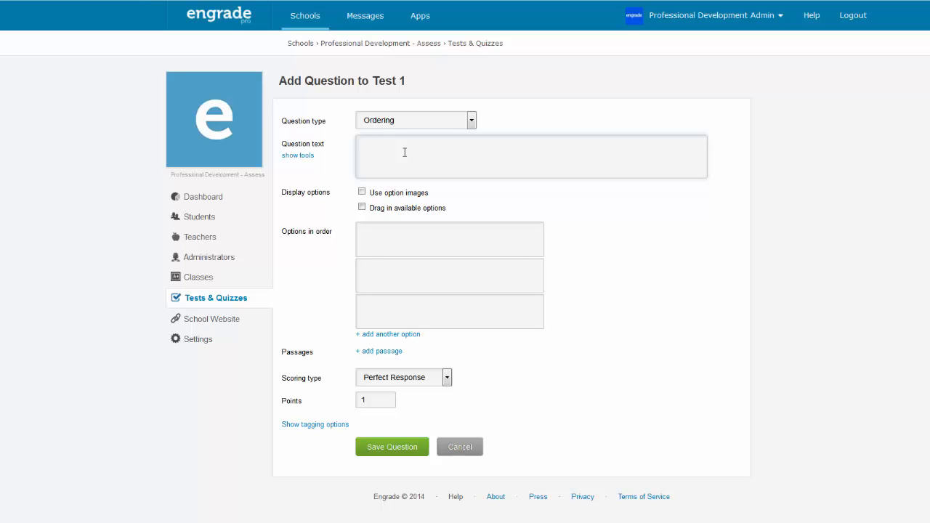
type("List the words in alphabetical order.")
Enter the five ordered options Able, Add, Ape, Art and Ax, adding extra option fields for the last two
left_click(409, 237)
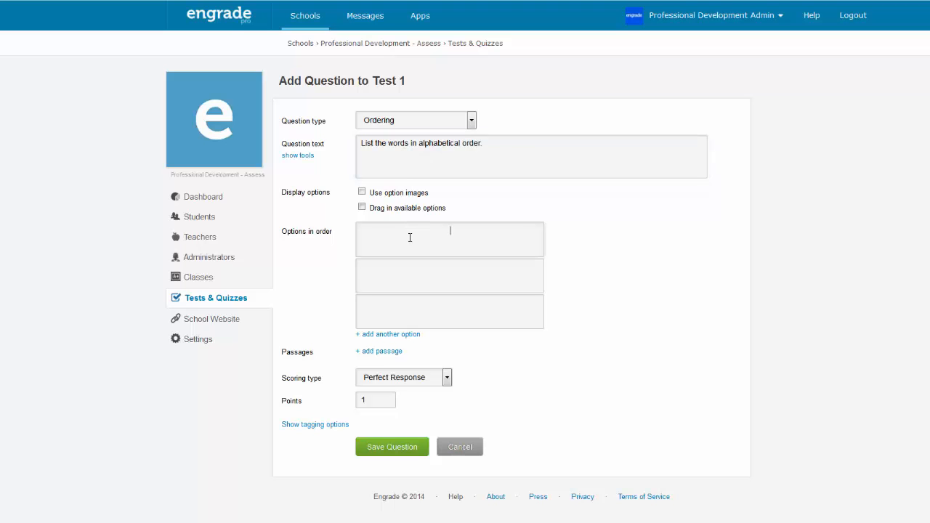
type("Able")
left_click(428, 285)
type("Add")
left_click(438, 308)
type("Ape")
left_click(387, 334)
left_click(450, 342)
type("Art")
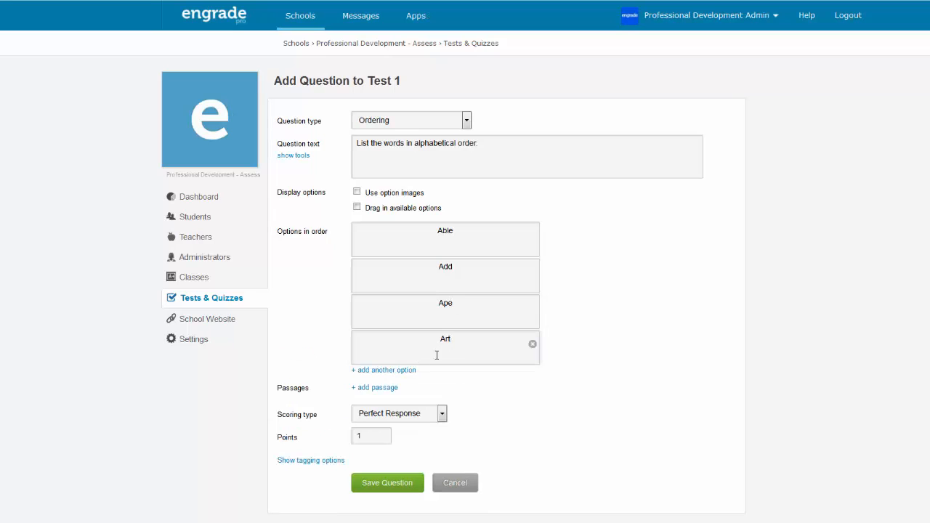
left_click(404, 371)
left_click(443, 385)
type("Ax")
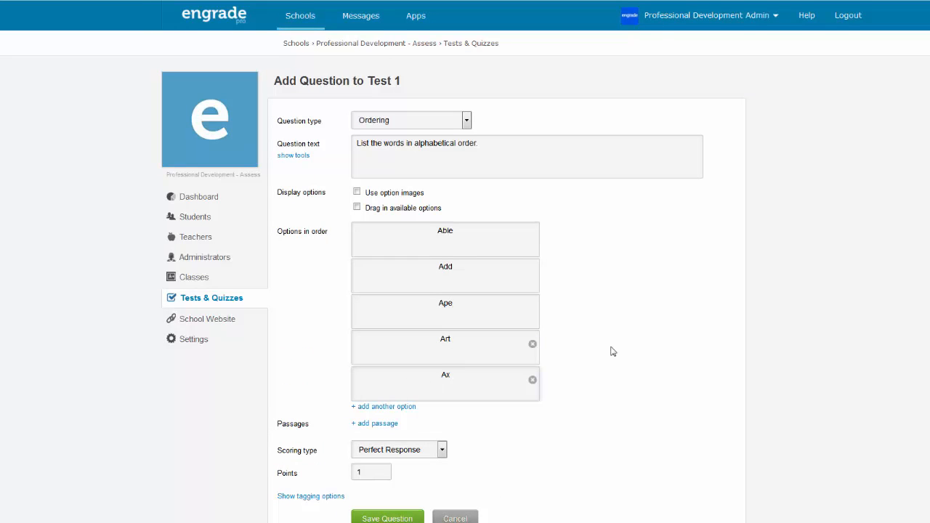
Check the scoring types for the alphabetical Ordering question and choose Additive Consecutive
scroll(613, 351, "down", 2)
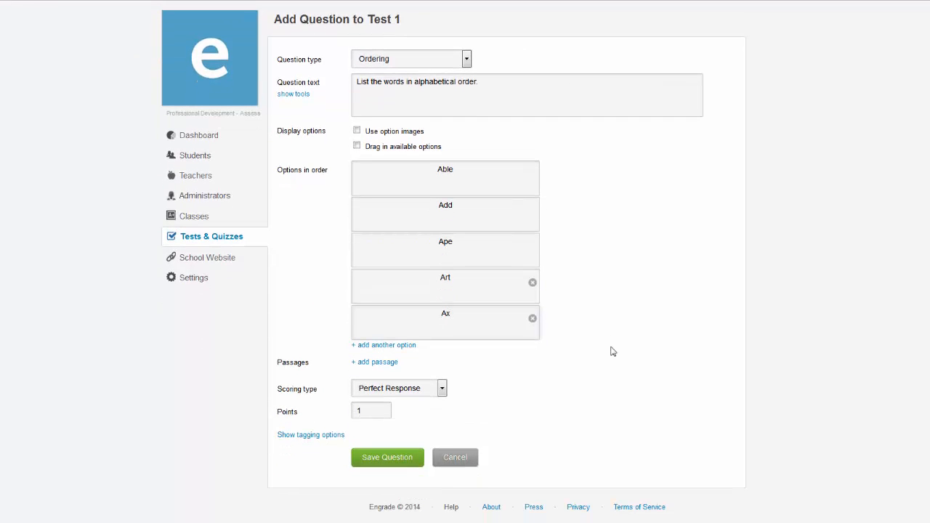
left_click(442, 389)
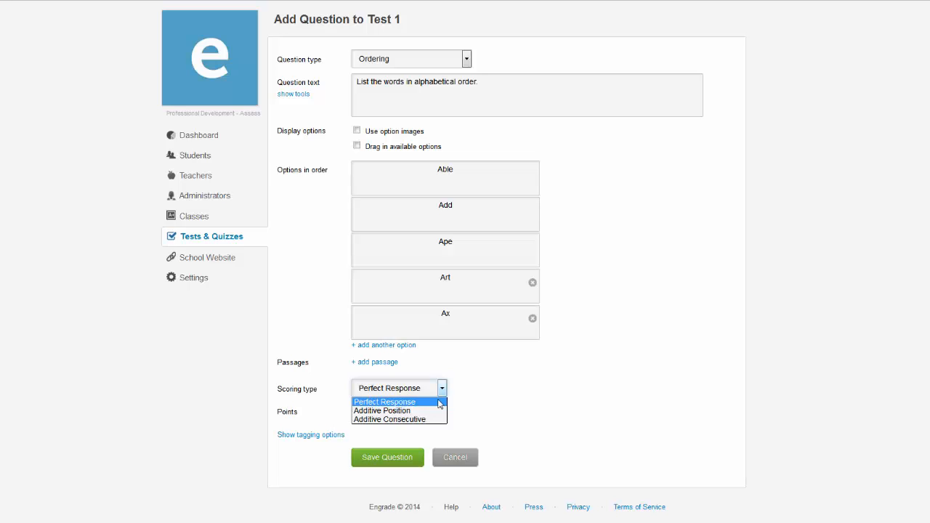
left_click(406, 422)
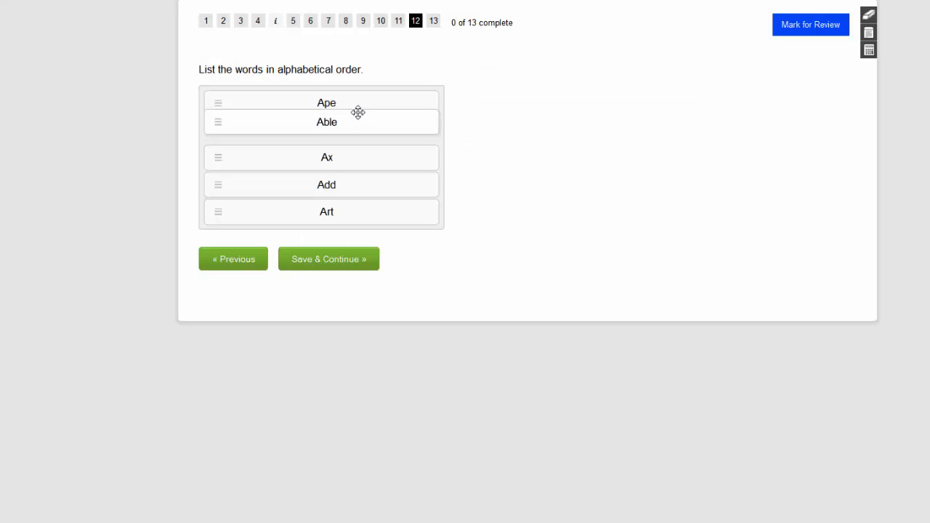
In the student view, arrange the words in the order Able, Add, Ape, Art, Ax
left_click_drag(357, 112, 356, 100)
left_click_drag(354, 178, 351, 131)
left_click_drag(350, 209, 350, 183)
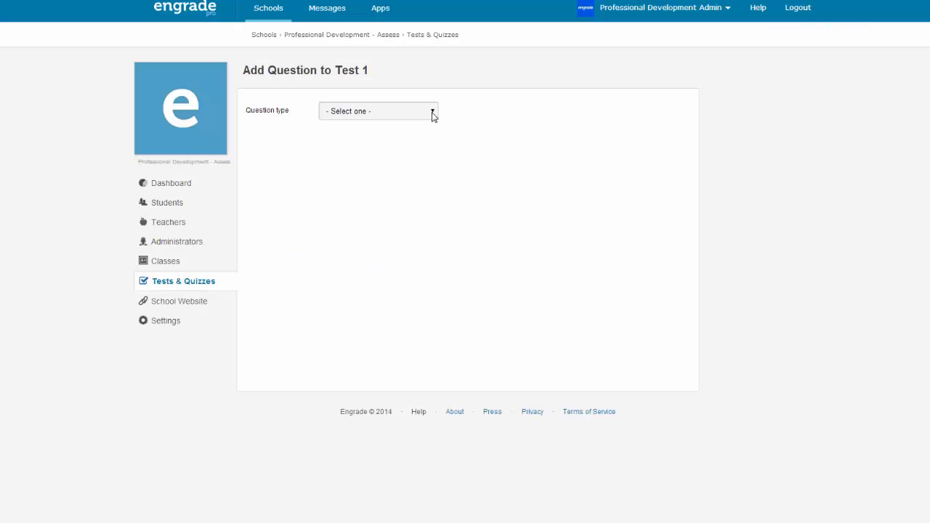
Start another Ordering question about dragging the colors into rainbow order, using option images and dragging in available options
left_click(434, 116)
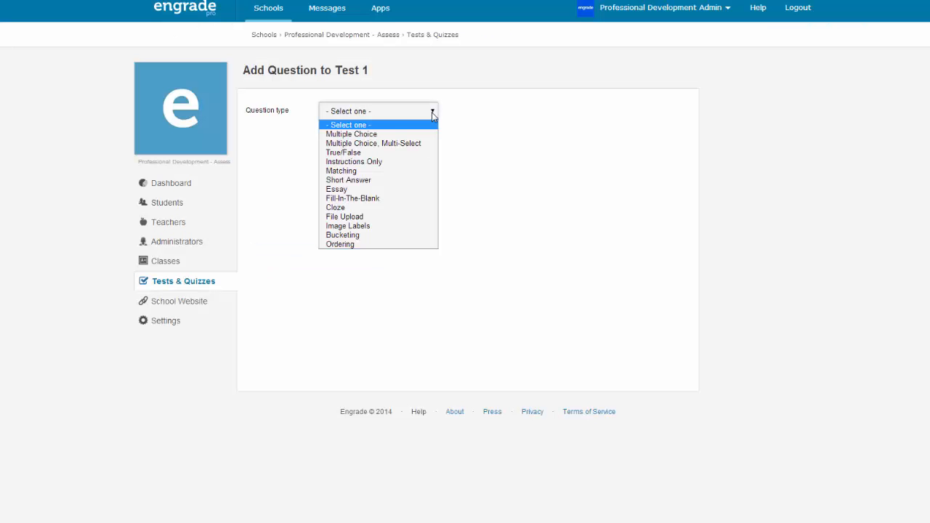
left_click(355, 245)
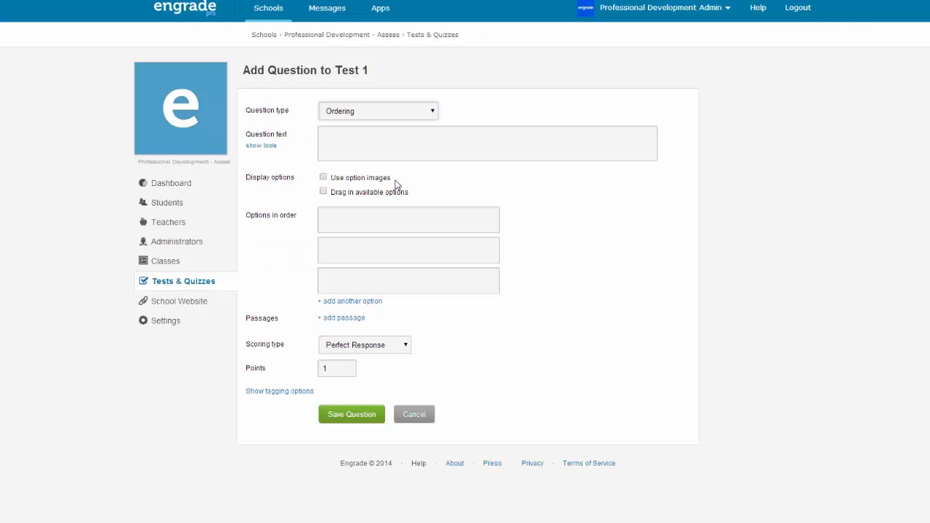
left_click(343, 136)
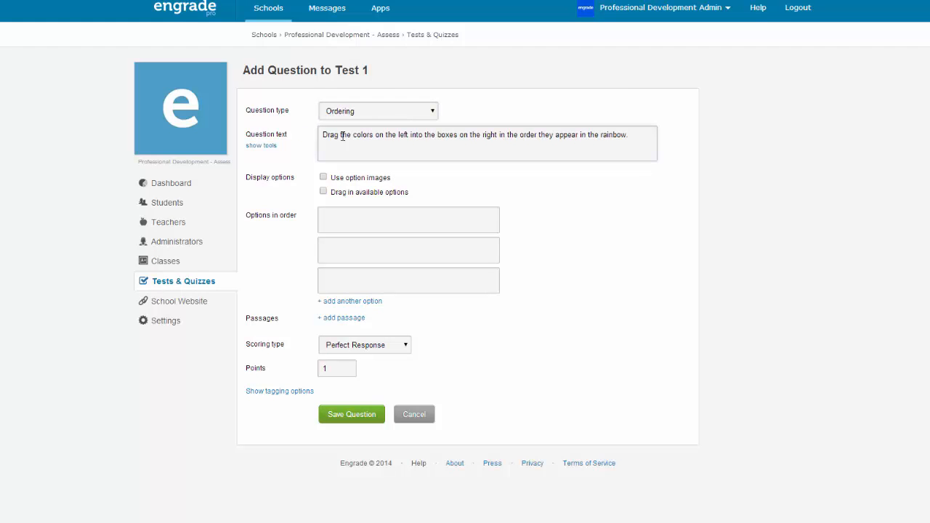
left_click(324, 178)
Assign the color images to the ordered options in rainbow order, from red.png and orange.png through indigo.png and violet.png
left_click(359, 303)
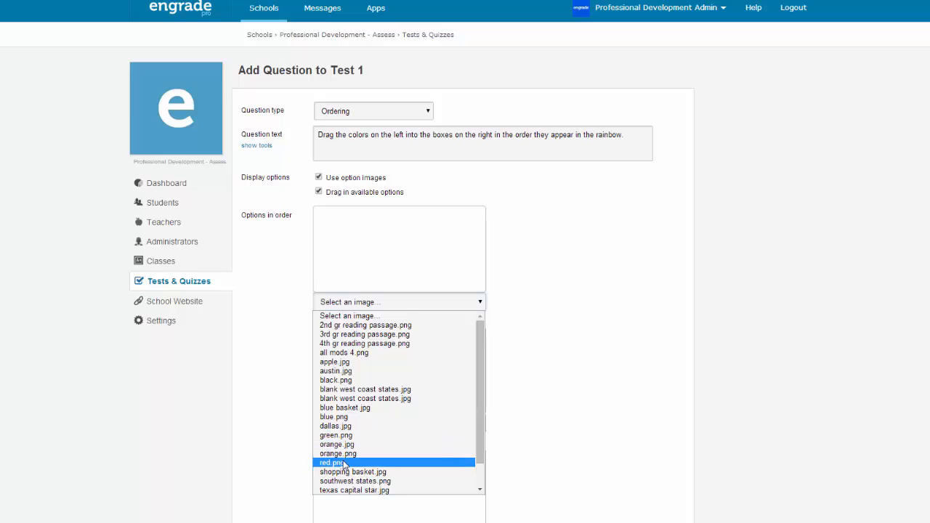
left_click(345, 463)
left_click(341, 423)
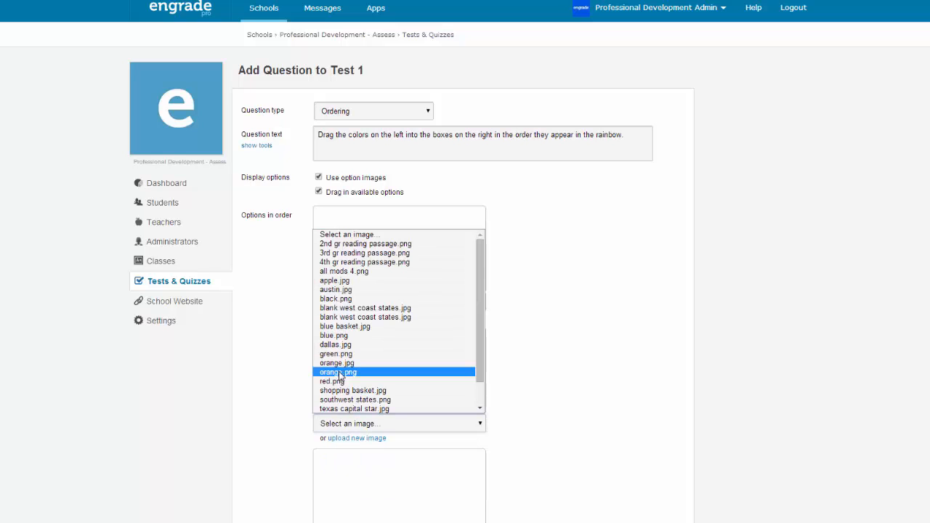
left_click(339, 372)
scroll(354, 371, "down", 3)
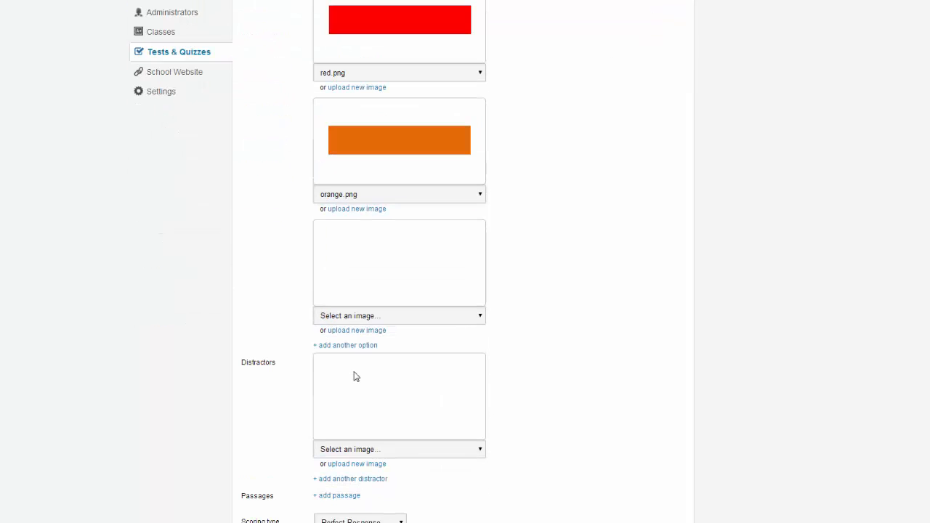
left_click(344, 316)
scroll(346, 479, "down", 1)
left_click(347, 494)
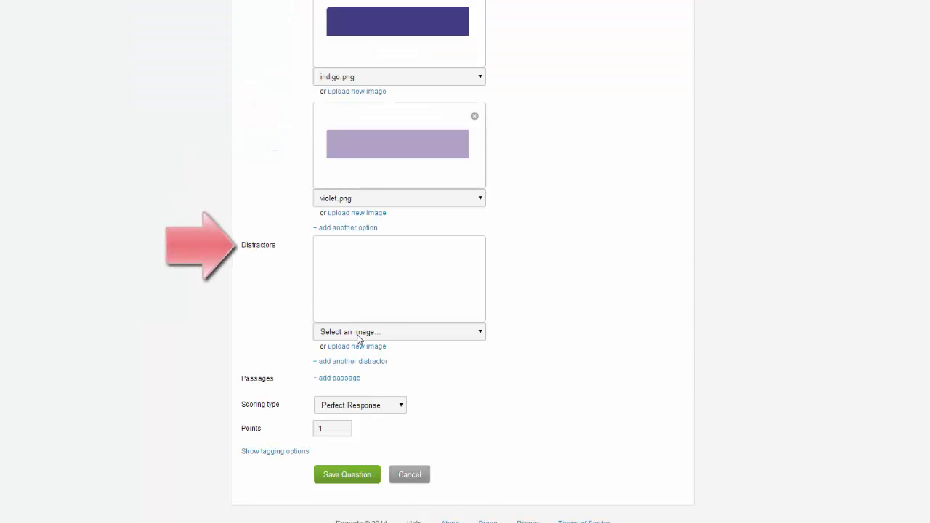
Add black.png as the distractor and set the scoring type to Perfect Response
left_click(357, 336)
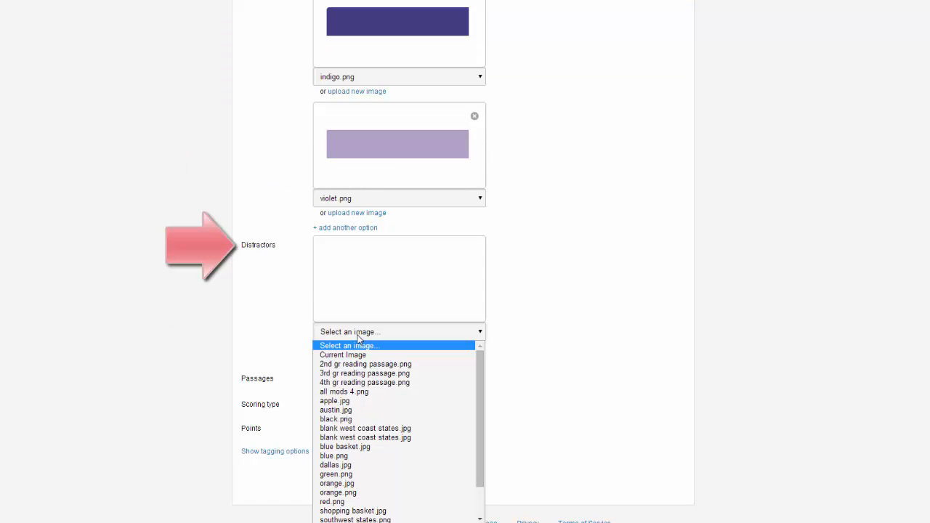
left_click(352, 419)
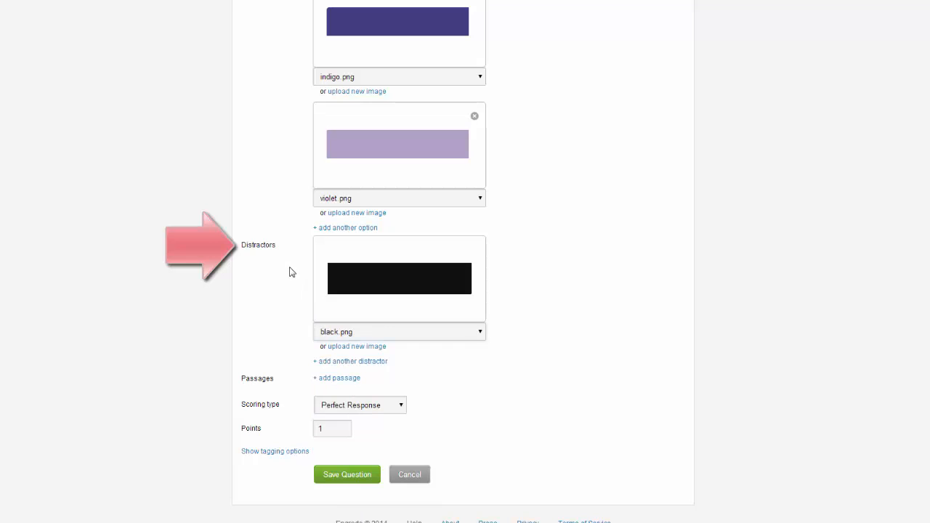
left_click(355, 407)
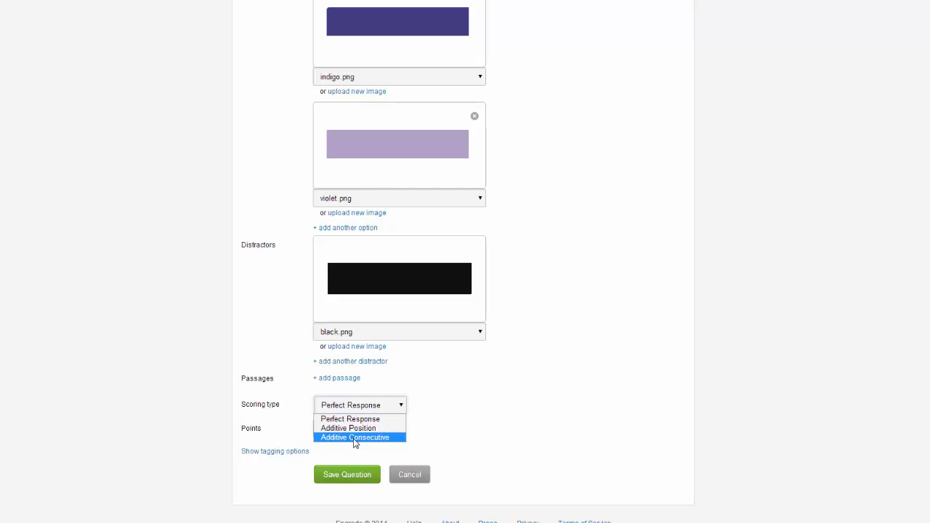
left_click(341, 421)
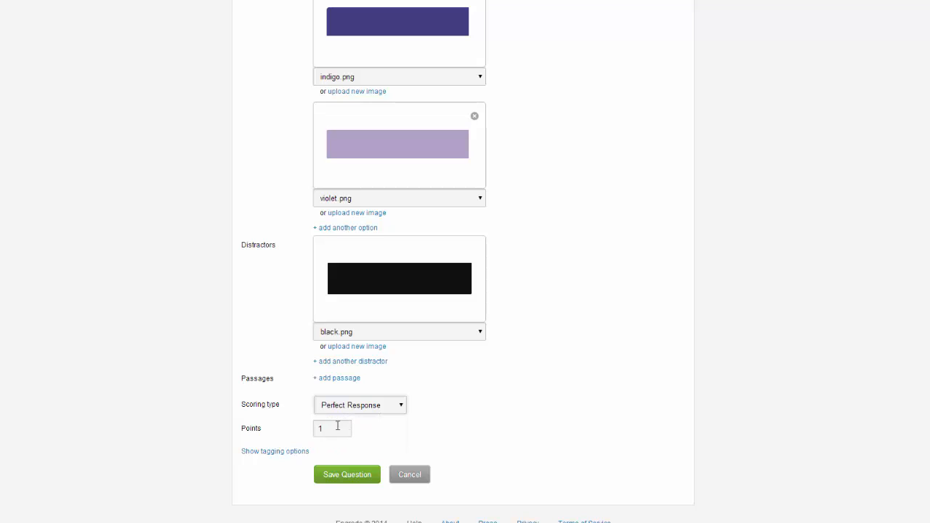
left_click(332, 429)
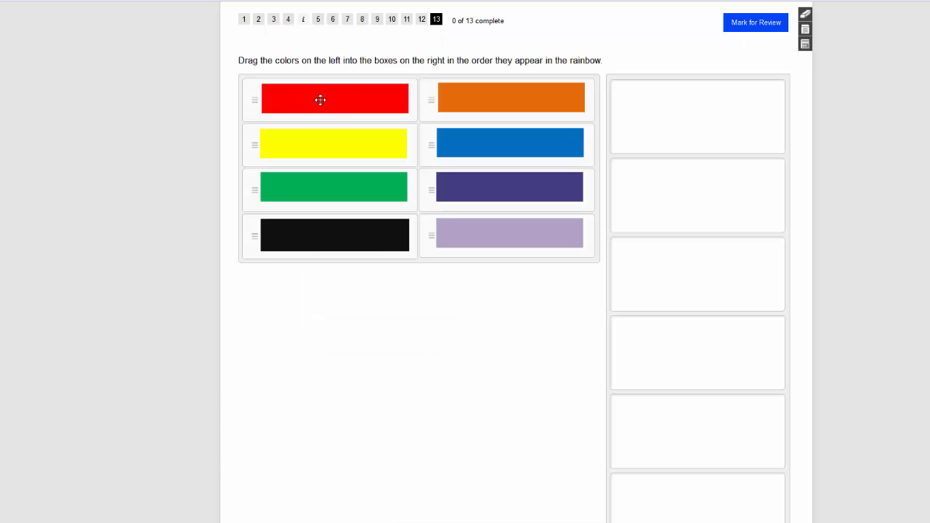
In the student view, place red, orange, yellow, green, blue, indigo and violet into the answer boxes in that order, leaving out black
left_click_drag(322, 99, 639, 115)
left_click_drag(388, 104, 642, 173)
left_click_drag(370, 98, 705, 262)
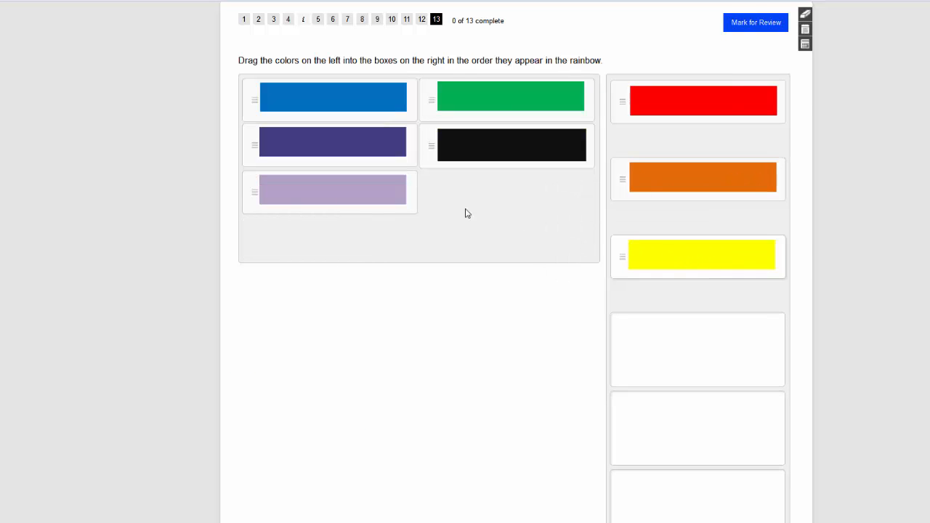
left_click_drag(508, 125, 672, 354)
left_click_drag(384, 108, 714, 421)
left_click_drag(502, 149, 699, 504)
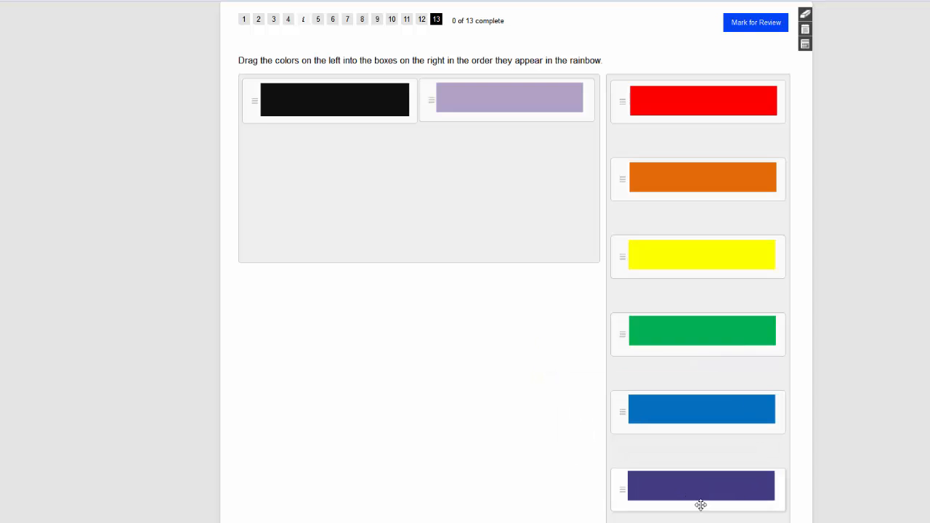
scroll(500, 15, "down", 2)
left_click_drag(500, 14, 681, 497)
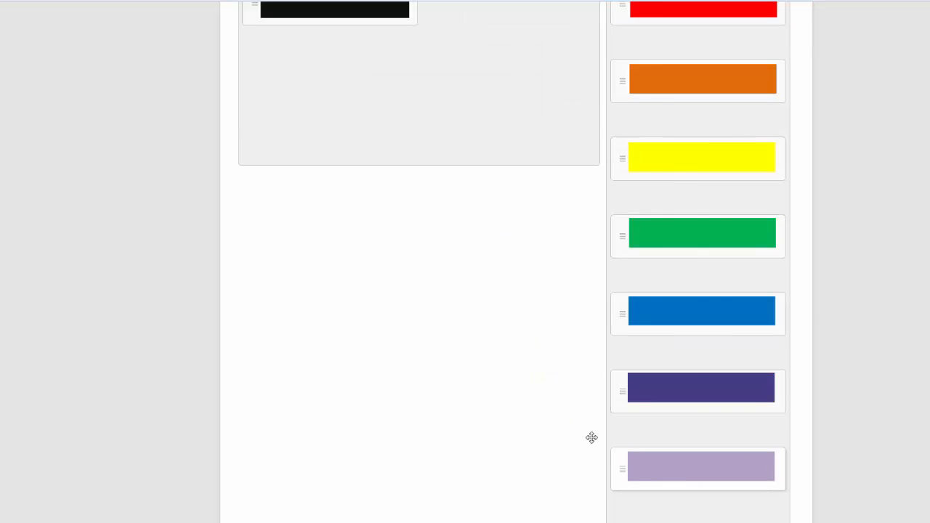
scroll(498, 342, "down", 1)
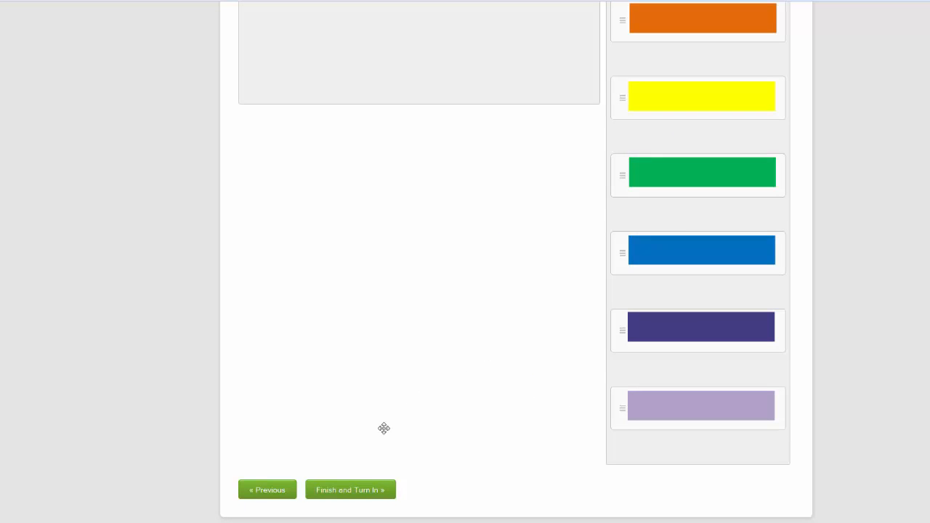